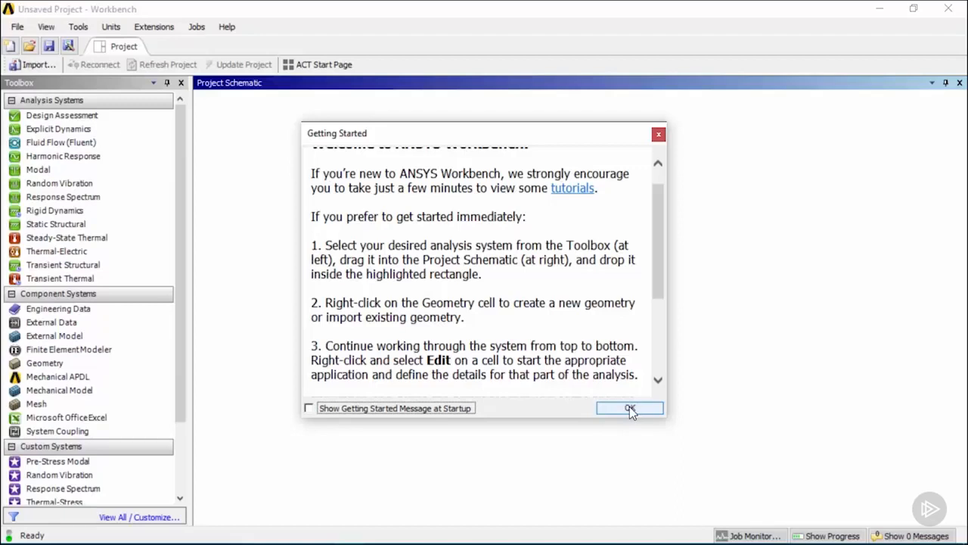
Dismiss the Getting Started message and toggle the Show Getting Started Dialog startup setting in the Project Management options
{"action": "left_click", "coordinate": [630, 409]}
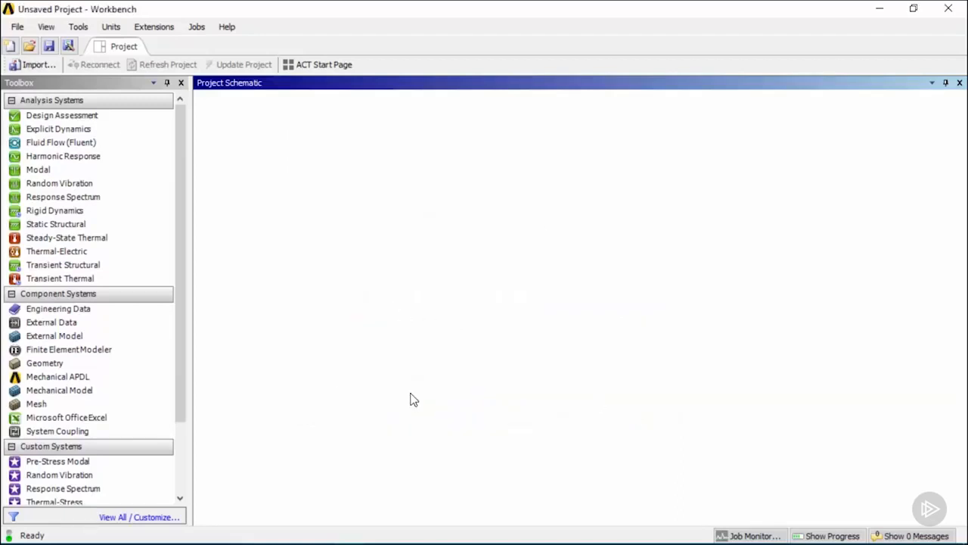
{"action": "left_click", "coordinate": [86, 34]}
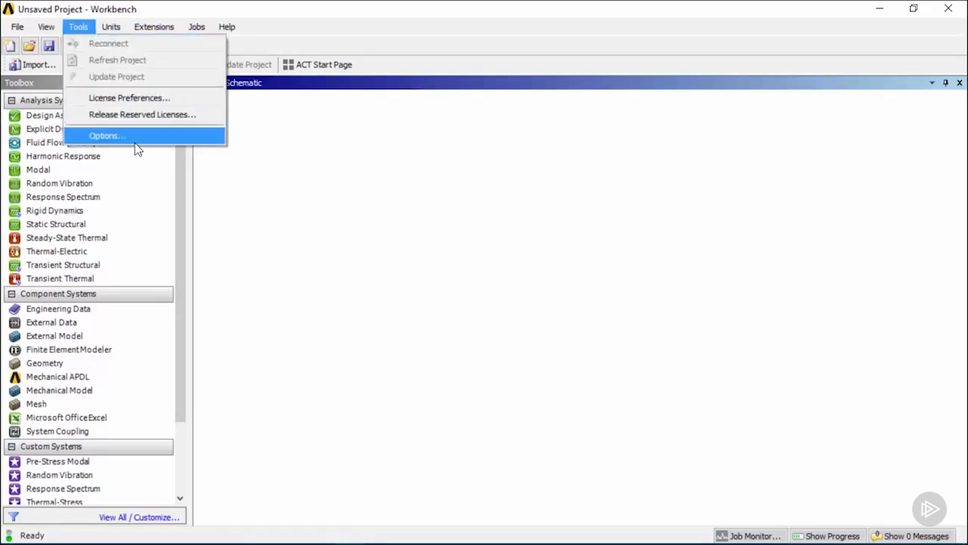
{"action": "left_click", "coordinate": [160, 139]}
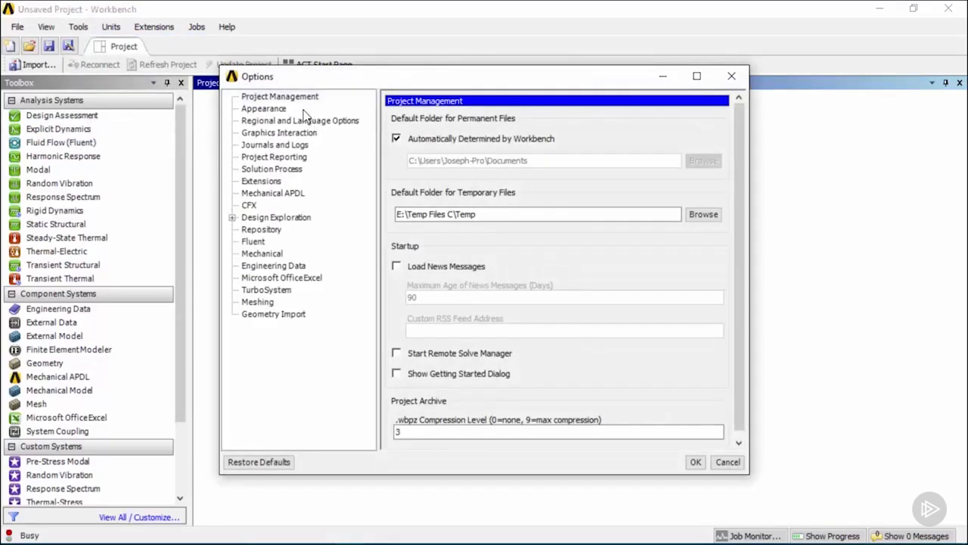
{"action": "left_click", "coordinate": [294, 100]}
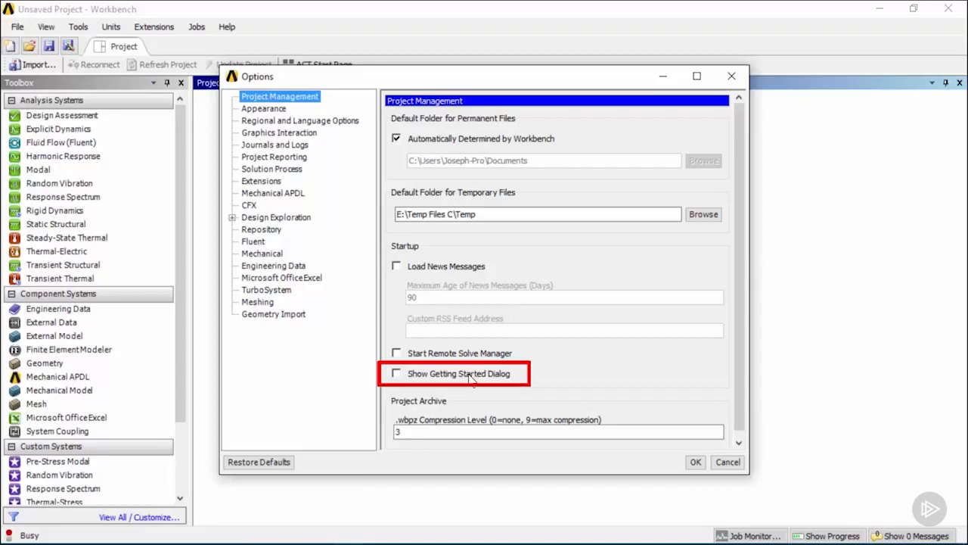
{"action": "left_click", "coordinate": [397, 373]}
{"action": "left_click", "coordinate": [695, 462]}
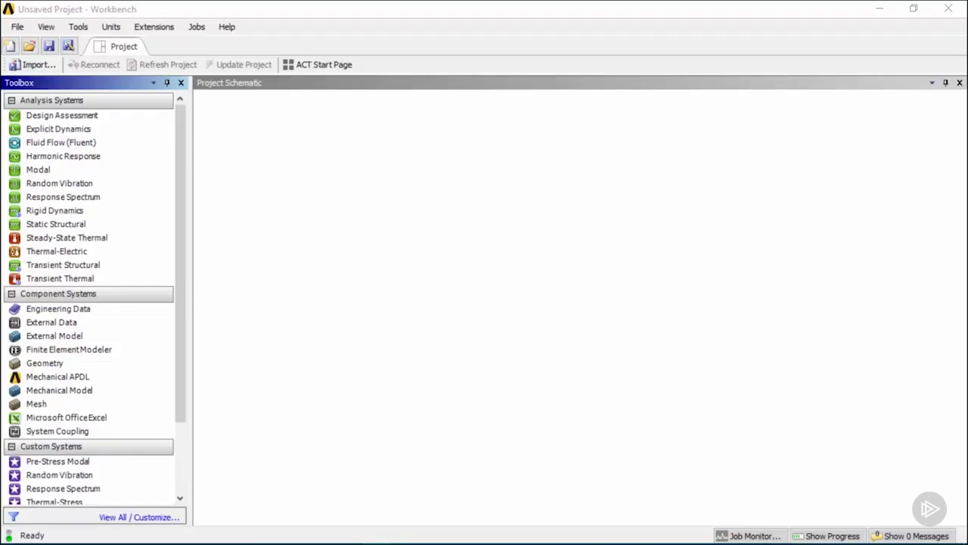
Look through the toolbox's system groups and the customization list of all available systems
{"action": "left_click", "coordinate": [11, 100]}
{"action": "left_click", "coordinate": [12, 100]}
{"action": "left_click_drag", "start_coordinate": [182, 352], "coordinate": [184, 427]}
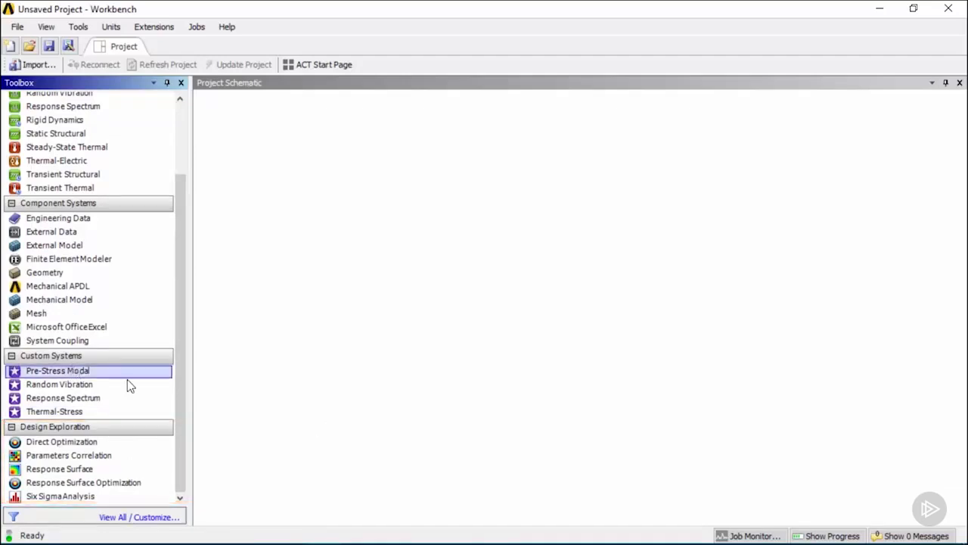
{"action": "left_click_drag", "start_coordinate": [181, 389], "coordinate": [182, 304]}
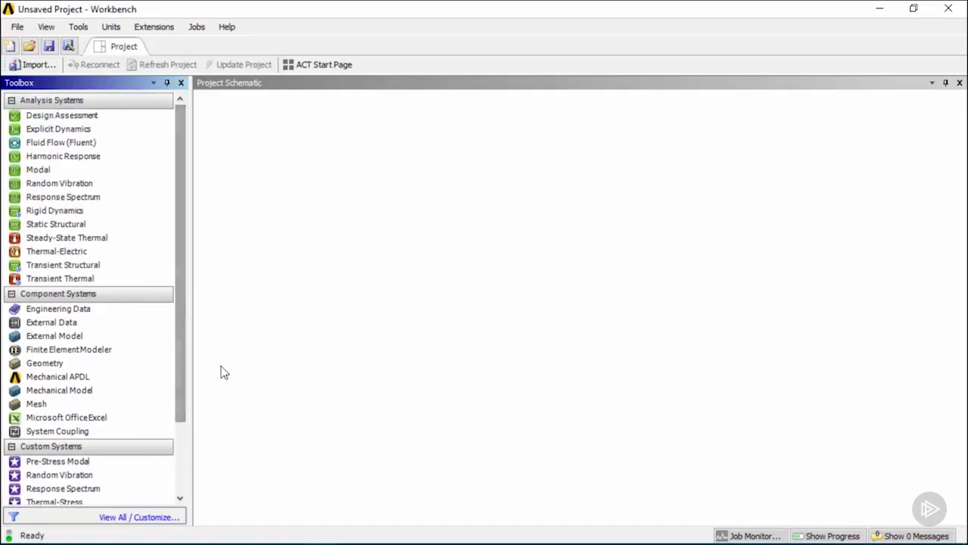
{"action": "left_click", "coordinate": [158, 518]}
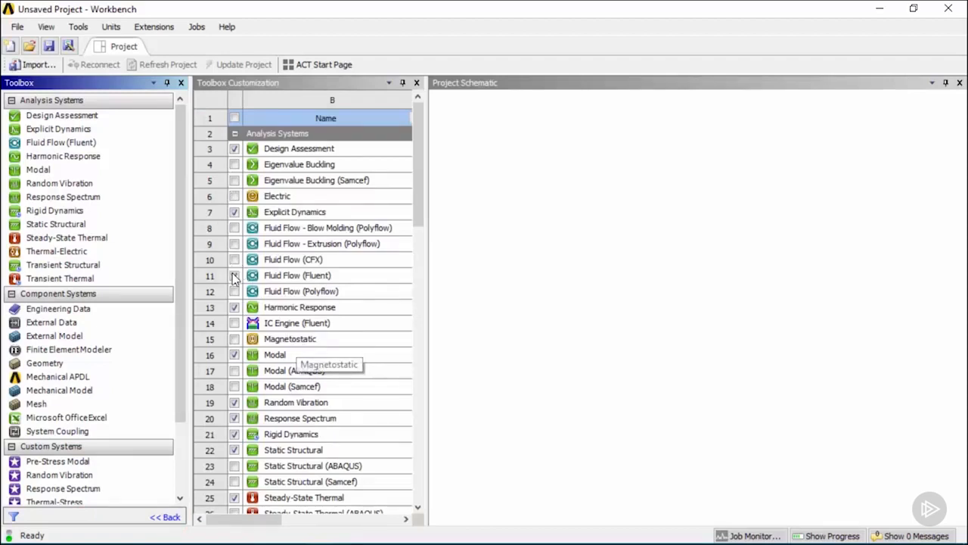
{"action": "left_click", "coordinate": [164, 517]}
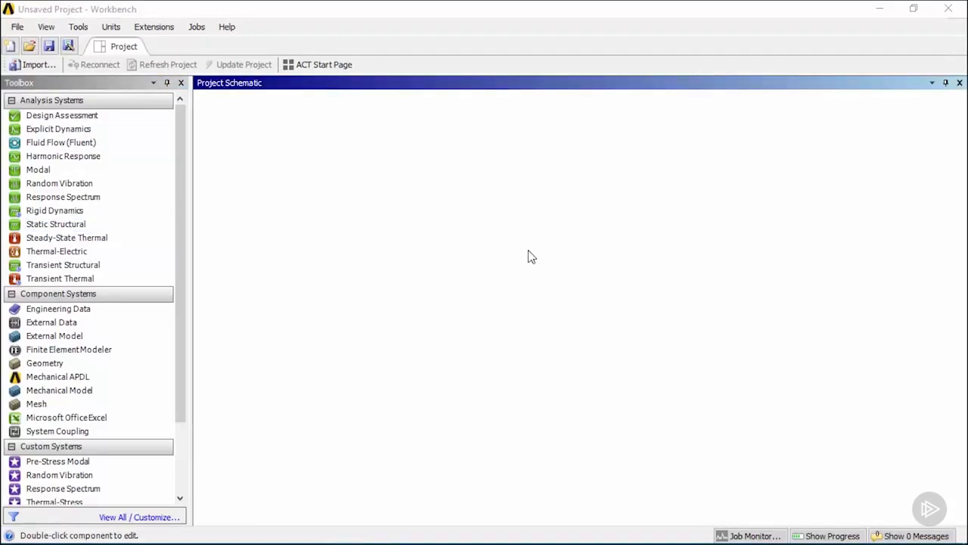
Hide the Toolbox pane and display it again
{"action": "left_click", "coordinate": [16, 32]}
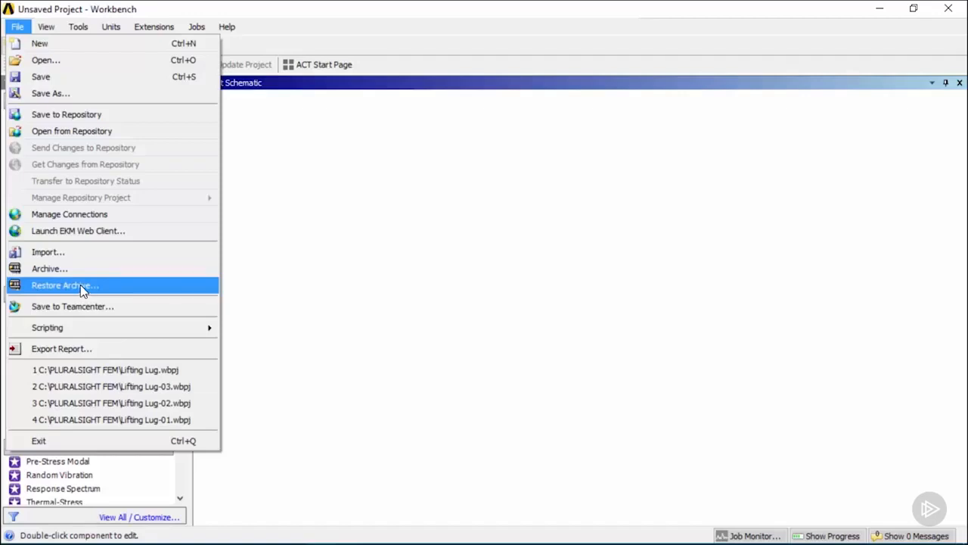
{"action": "mouse_move", "coordinate": [43, 31]}
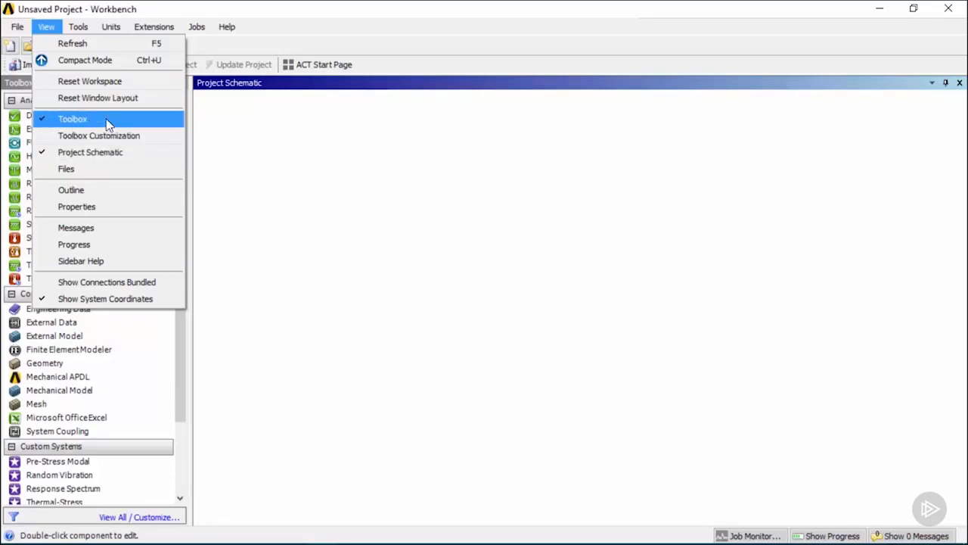
{"action": "left_click", "coordinate": [125, 121]}
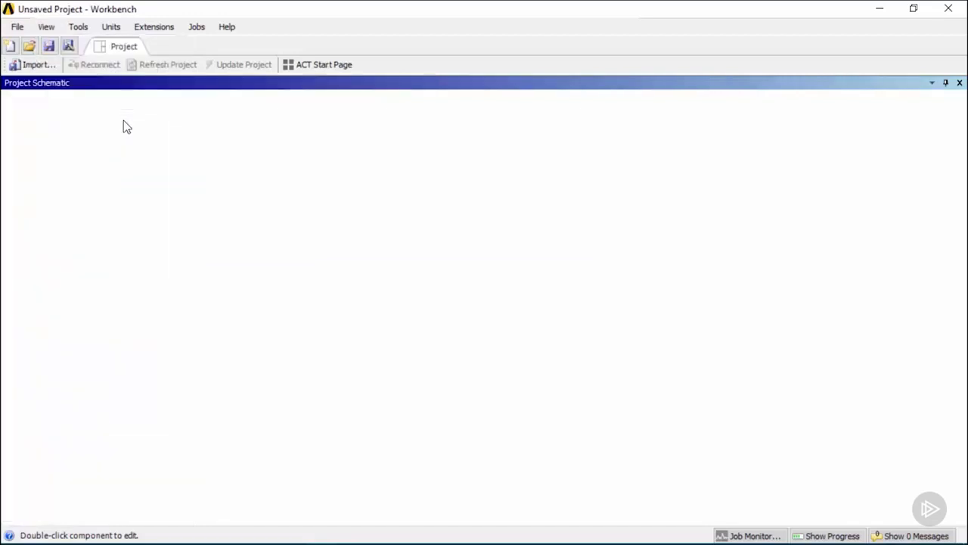
{"action": "left_click", "coordinate": [69, 29]}
{"action": "mouse_move", "coordinate": [47, 27]}
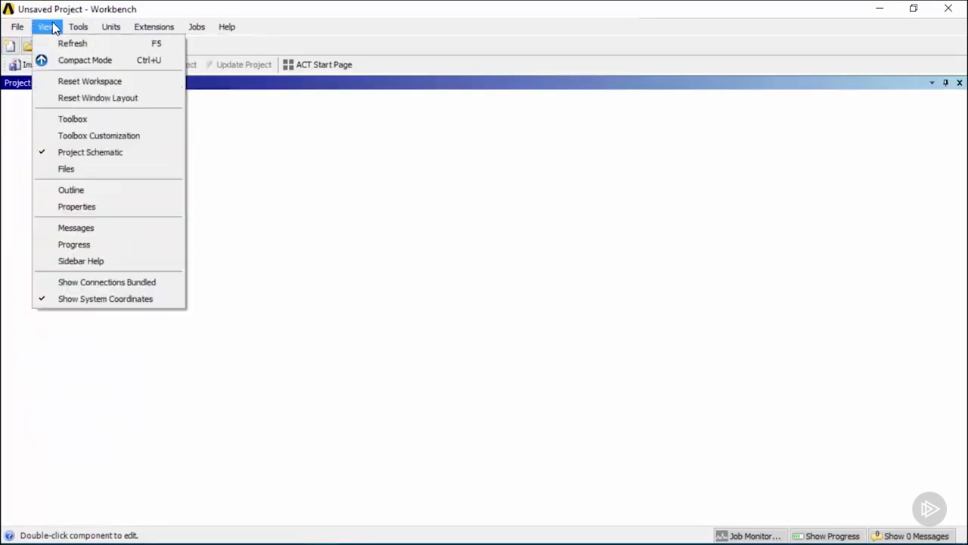
{"action": "left_click", "coordinate": [68, 121]}
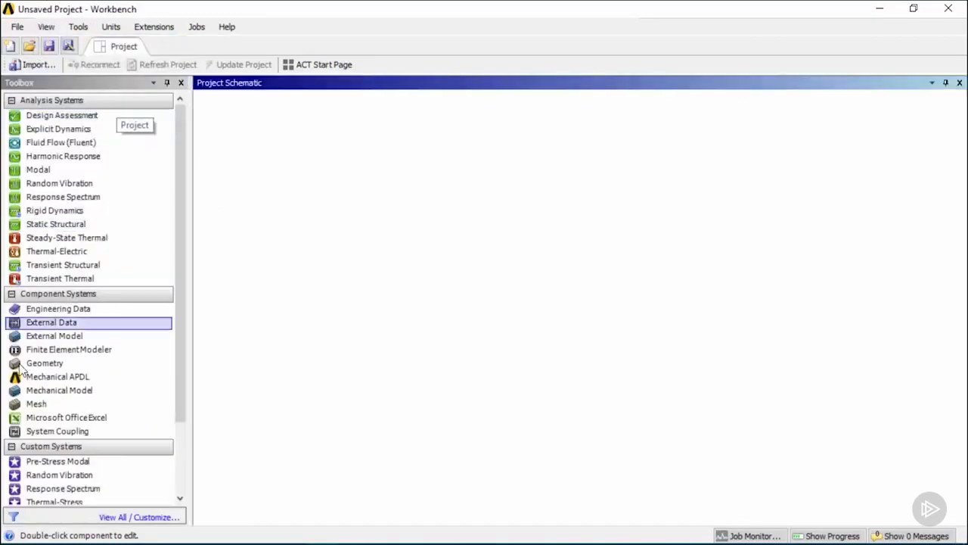
Review the available tools, unit systems, extensions and job commands, and look at the Workbench documentation in the help viewer
{"action": "left_click", "coordinate": [85, 32]}
{"action": "left_click", "coordinate": [80, 29]}
{"action": "left_click", "coordinate": [80, 29]}
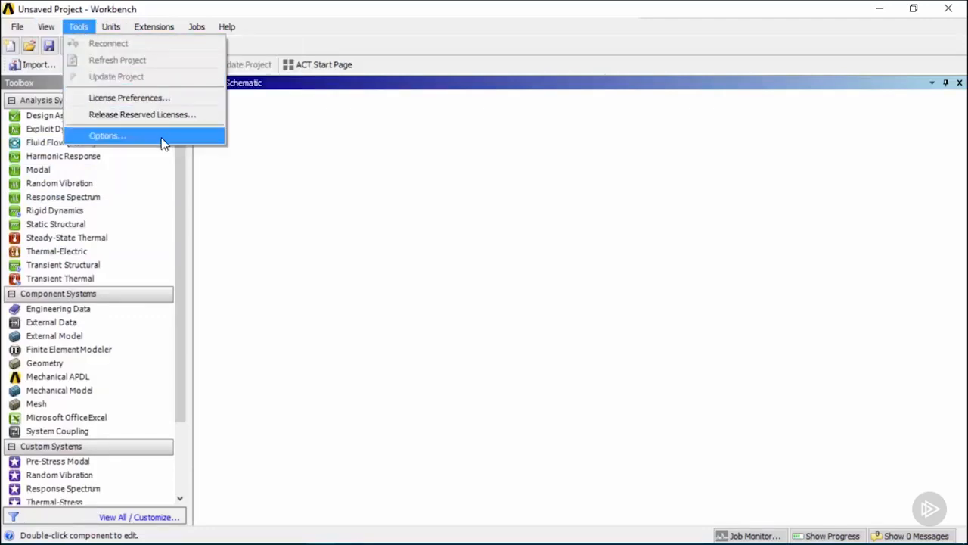
{"action": "mouse_move", "coordinate": [112, 28]}
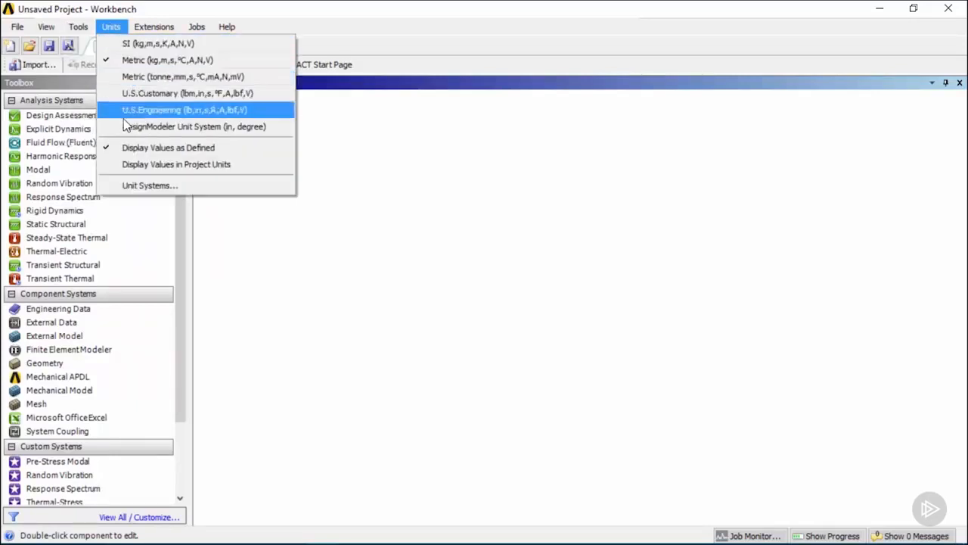
{"action": "mouse_move", "coordinate": [159, 28]}
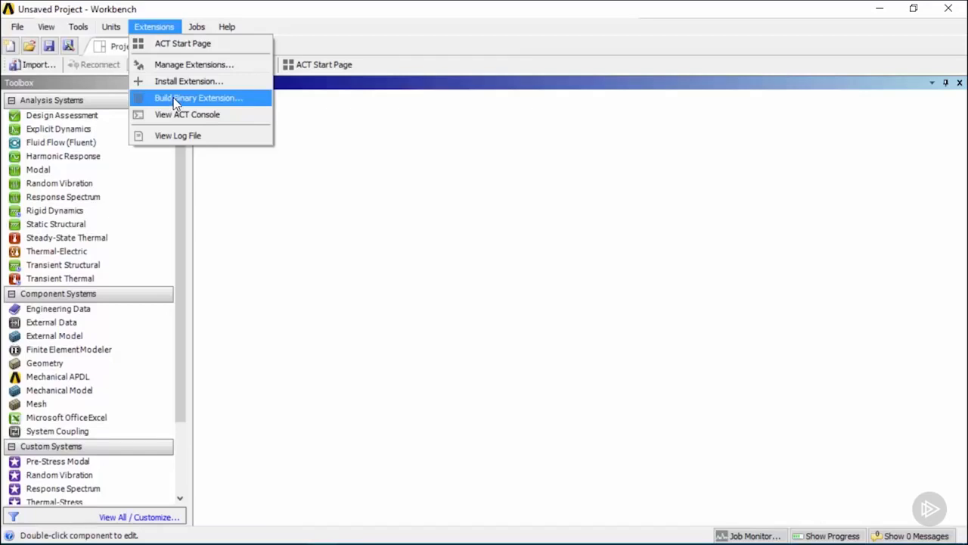
{"action": "mouse_move", "coordinate": [203, 34]}
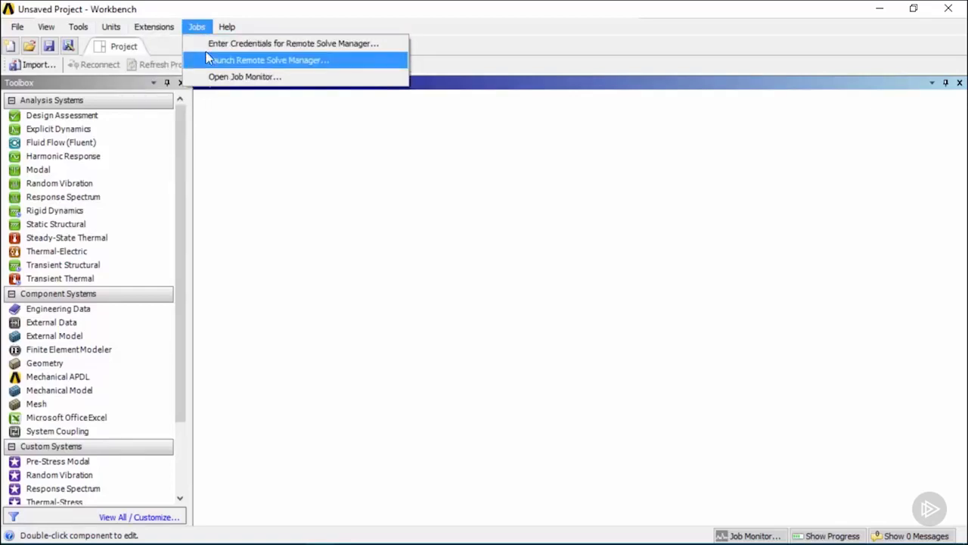
{"action": "left_click", "coordinate": [196, 29]}
{"action": "left_click", "coordinate": [227, 27]}
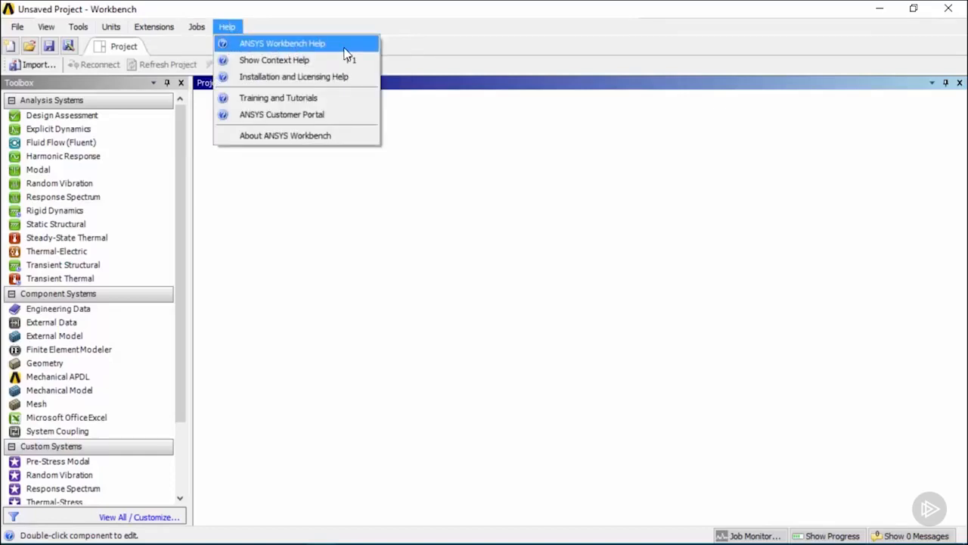
{"action": "left_click", "coordinate": [344, 49]}
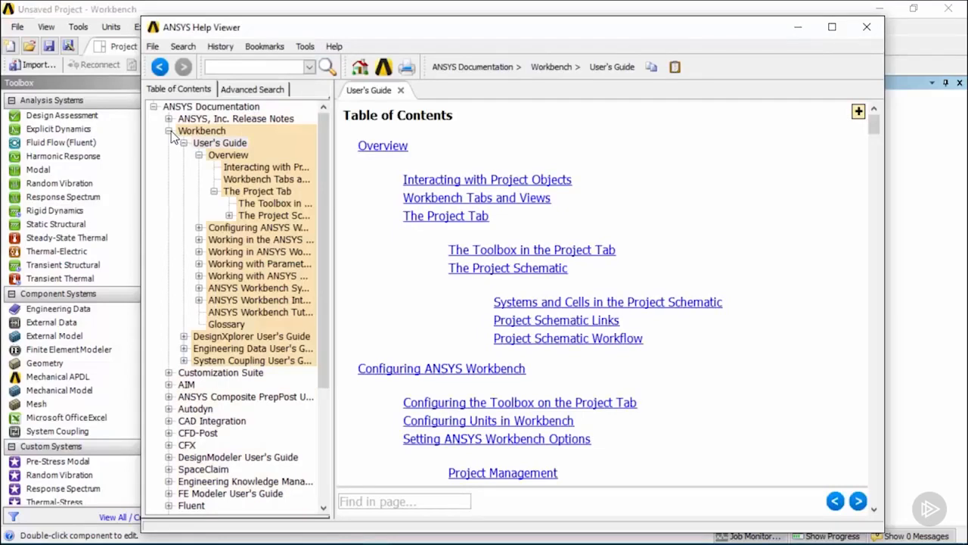
{"action": "left_click", "coordinate": [867, 26]}
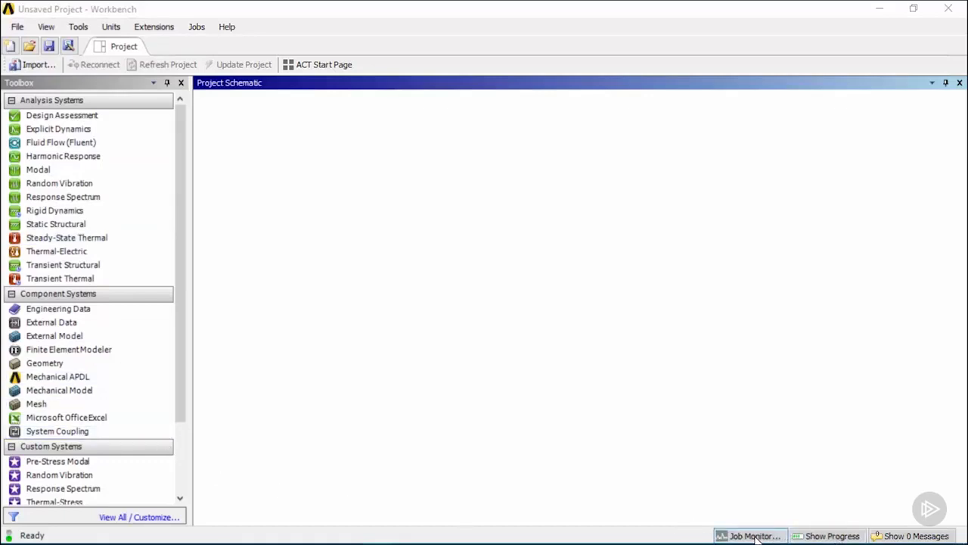
Show the Messages pane and add a Static Structural system named Lifting Lug to the project schematic
{"action": "left_click", "coordinate": [902, 536]}
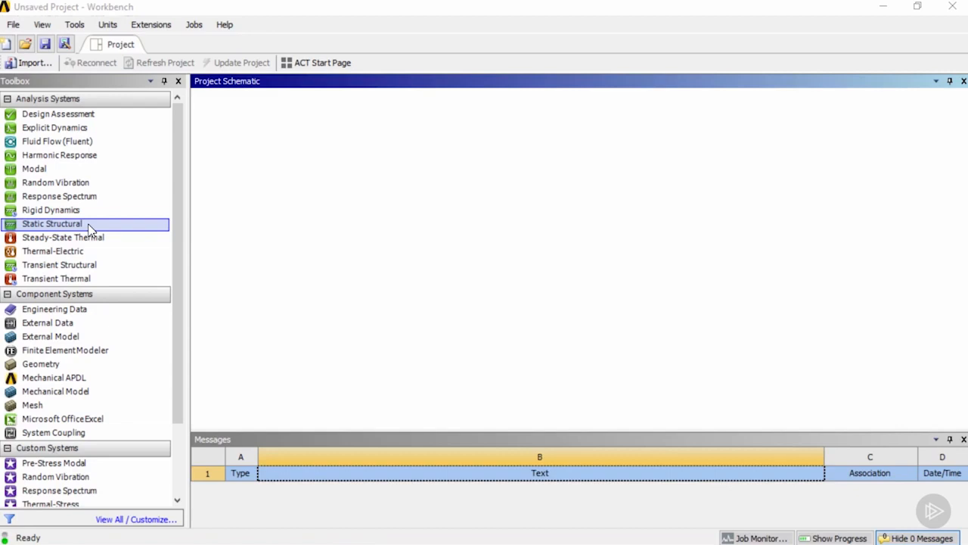
{"action": "left_click_drag", "start_coordinate": [89, 229], "coordinate": [309, 185]}
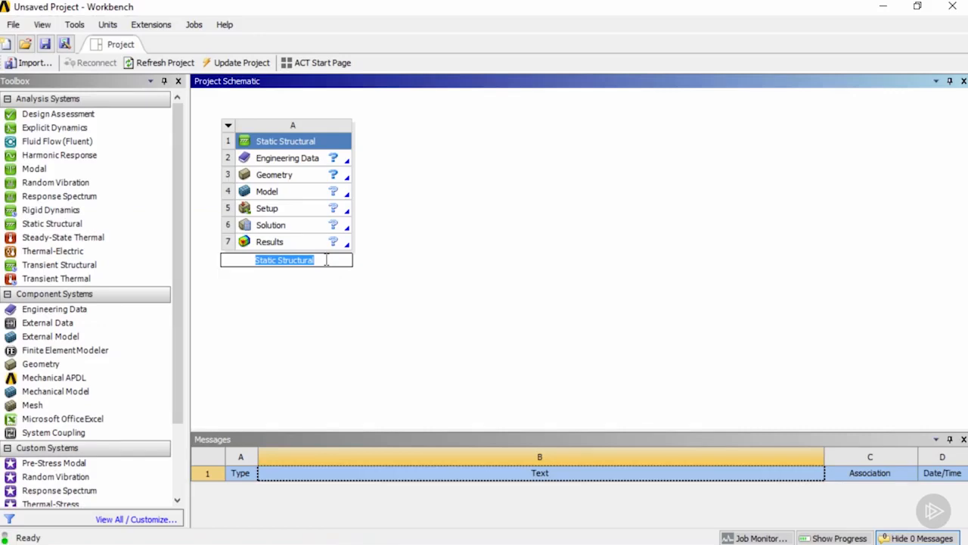
{"action": "type", "text": "Lifting L"}
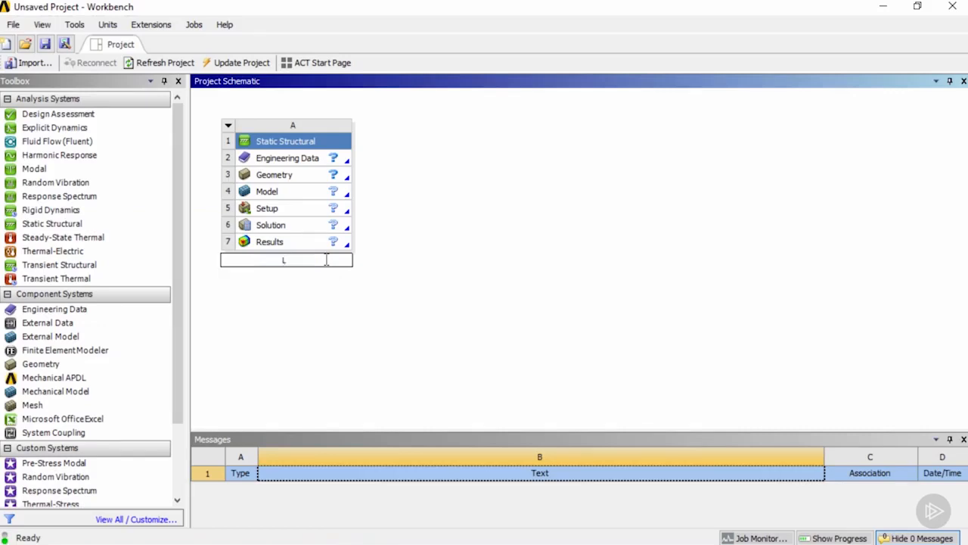
{"action": "type", "text": "ug"}
{"action": "key", "text": "Return"}
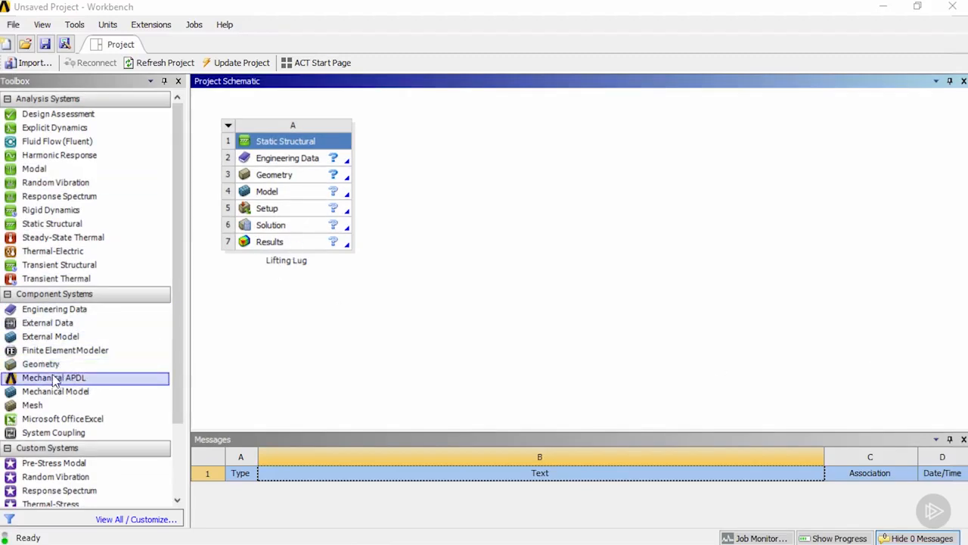
Add a standalone Geometry component beside Lifting Lug and a Mechanical Model component that shares its geometry
{"action": "left_click_drag", "start_coordinate": [40, 370], "coordinate": [450, 165]}
{"action": "left_click", "coordinate": [501, 201]}
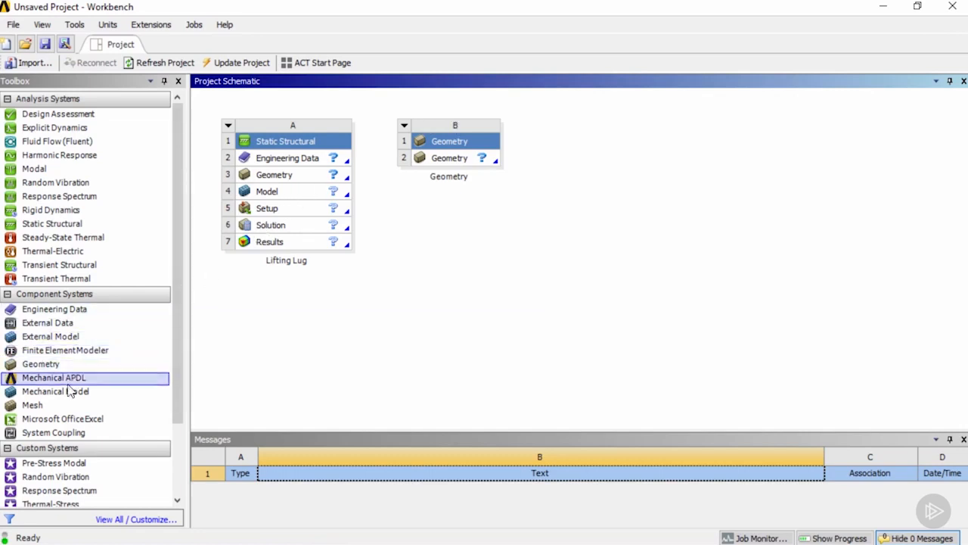
{"action": "left_click_drag", "start_coordinate": [64, 395], "coordinate": [473, 168]}
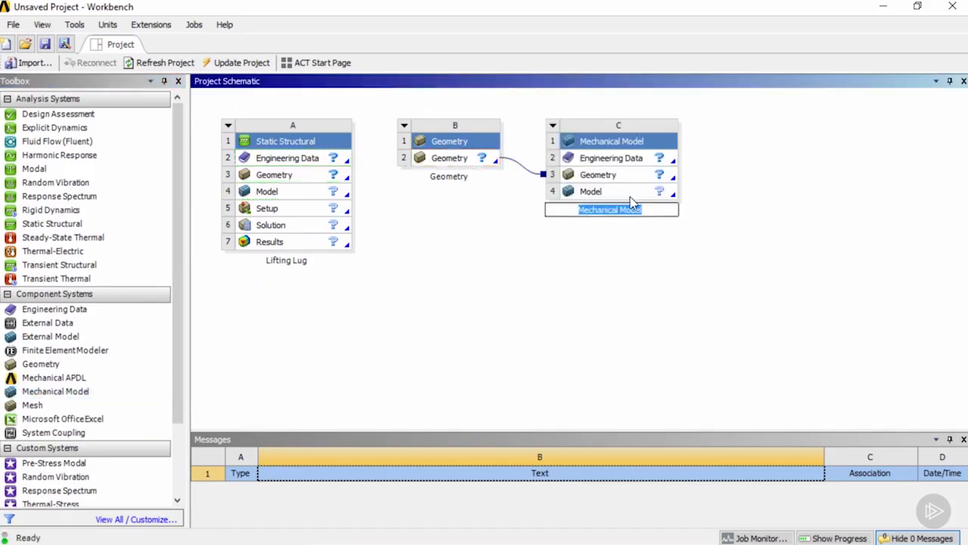
{"action": "left_click", "coordinate": [627, 250]}
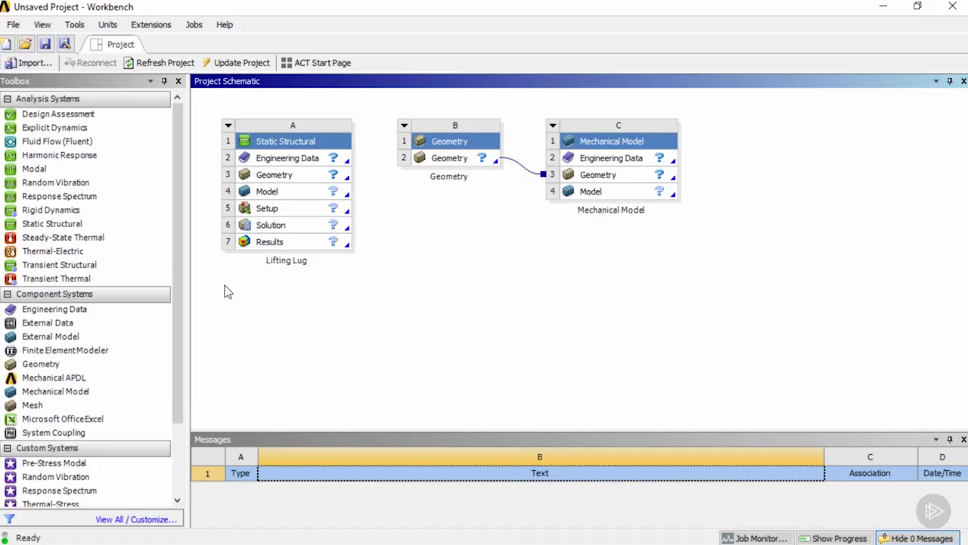
Add a Static Structural system that shares the Mechanical Model's engineering data, geometry and model, keeping the default name
{"action": "left_click", "coordinate": [53, 226]}
{"action": "left_click_drag", "start_coordinate": [55, 234], "coordinate": [665, 204]}
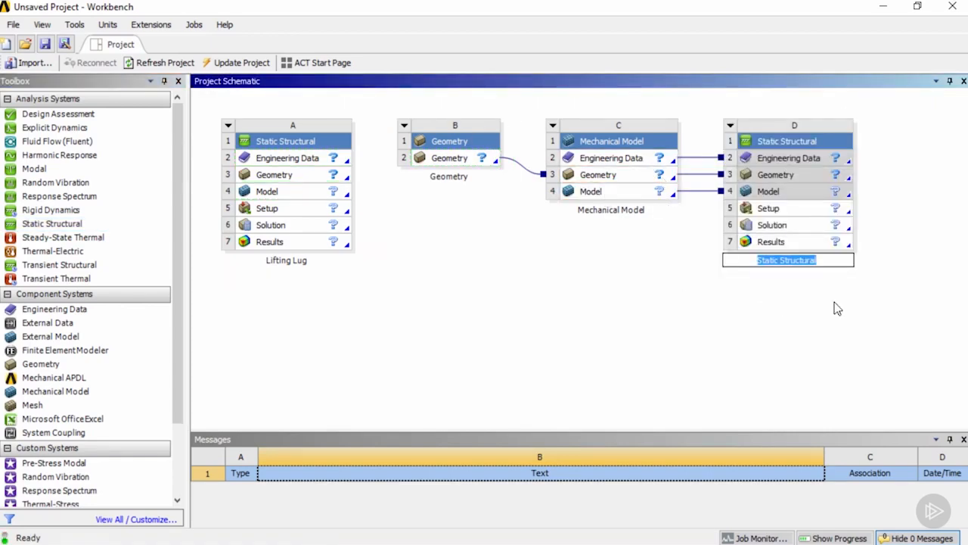
{"action": "key", "text": "Return"}
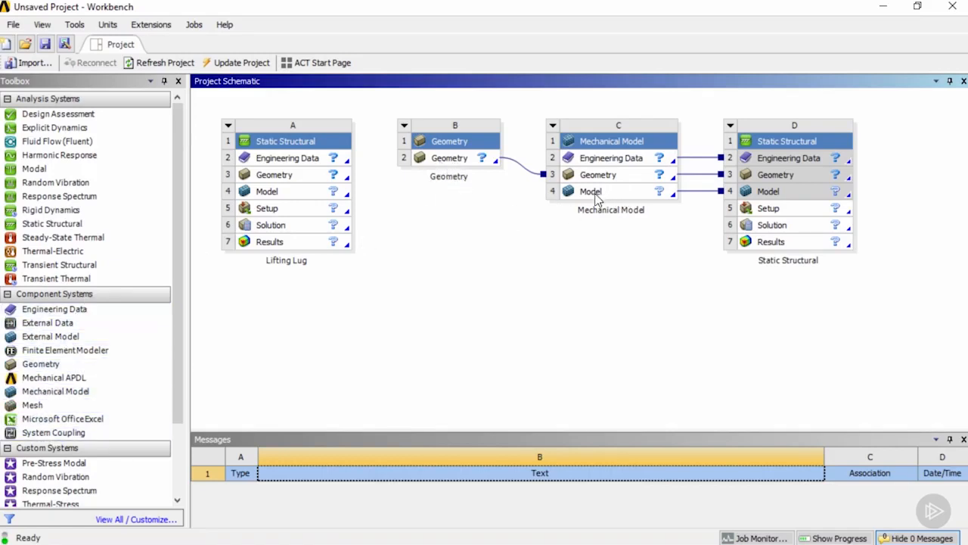
Add a Steady-State Thermal system that shares the Mechanical Model's engineering data, geometry and model
{"action": "left_click_drag", "start_coordinate": [97, 237], "coordinate": [635, 199]}
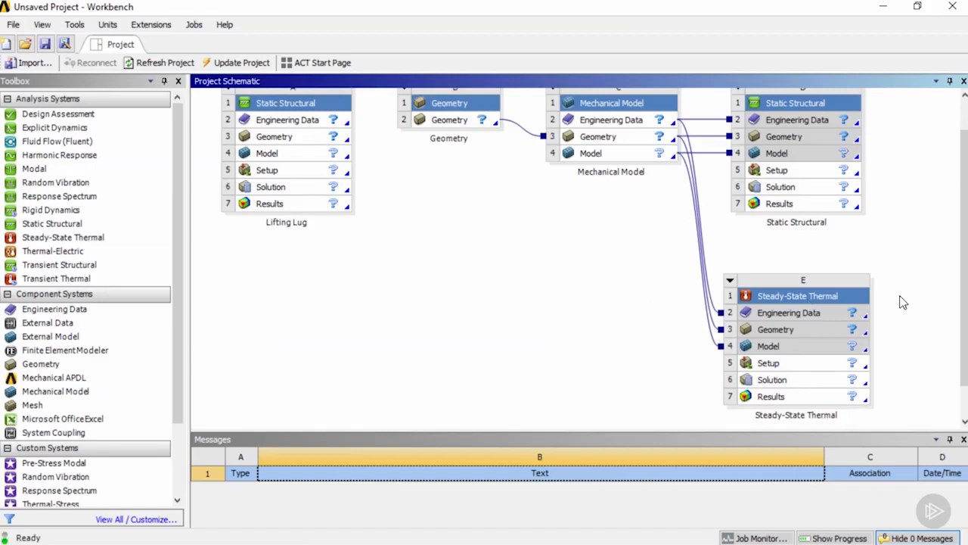
{"action": "left_click_drag", "start_coordinate": [964, 281], "coordinate": [955, 256]}
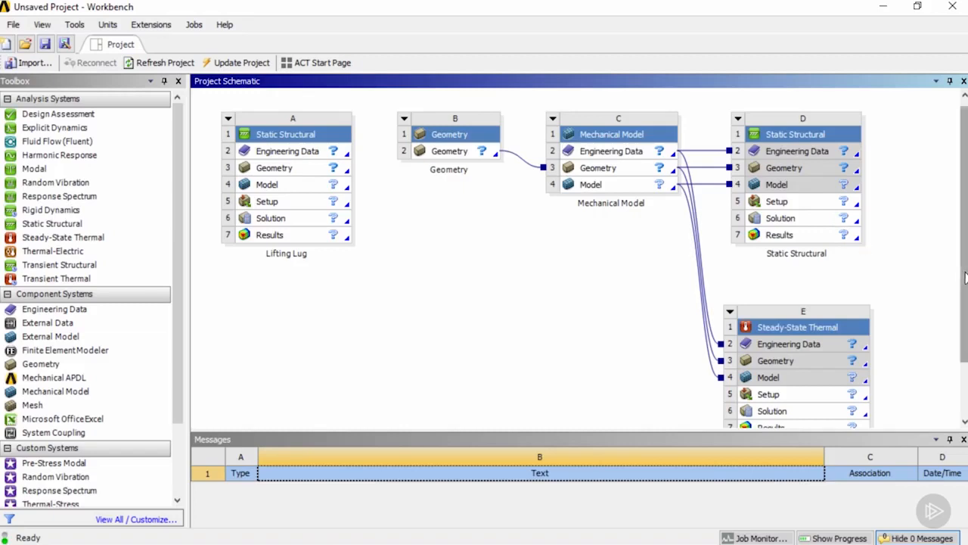
{"action": "scroll", "coordinate": [900, 294], "scroll_direction": "down", "scroll_amount": 2}
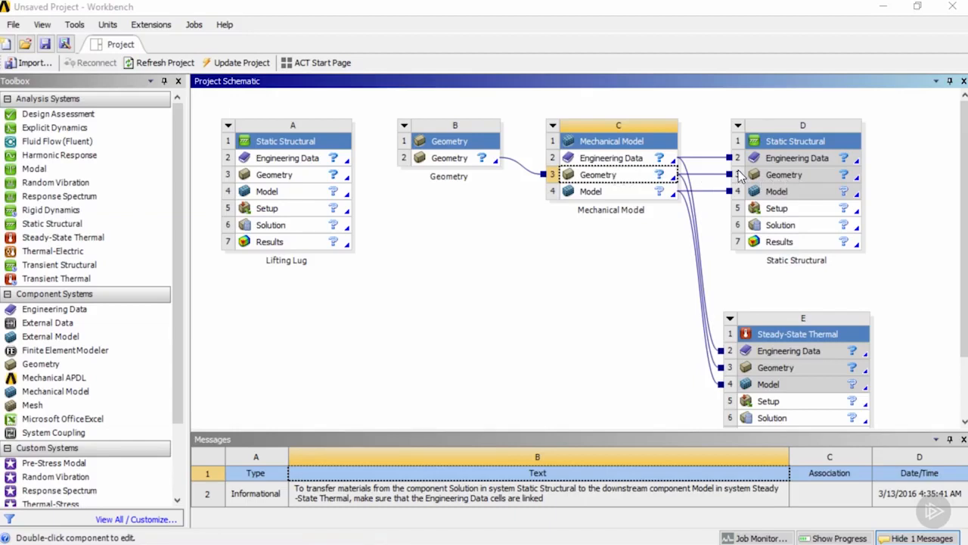
Add a second, independent Steady-State Thermal system beside the linked Static Structural system and transfer the structural Solution into its Model
{"action": "left_click_drag", "start_coordinate": [68, 239], "coordinate": [938, 193]}
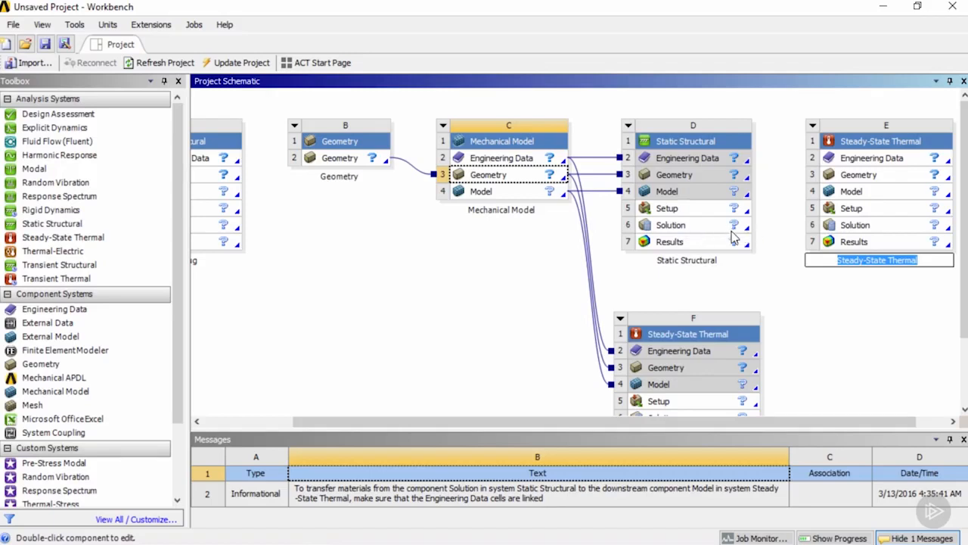
{"action": "left_click_drag", "start_coordinate": [722, 225], "coordinate": [870, 201]}
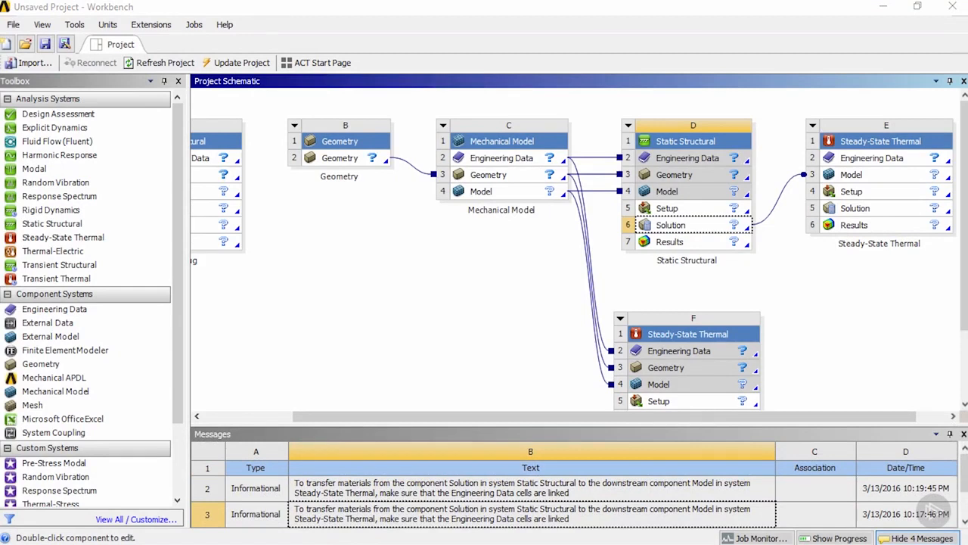
Rename the Steady-State Thermal system that receives the structural Solution as "Renamed Part"
{"action": "left_click", "coordinate": [813, 126]}
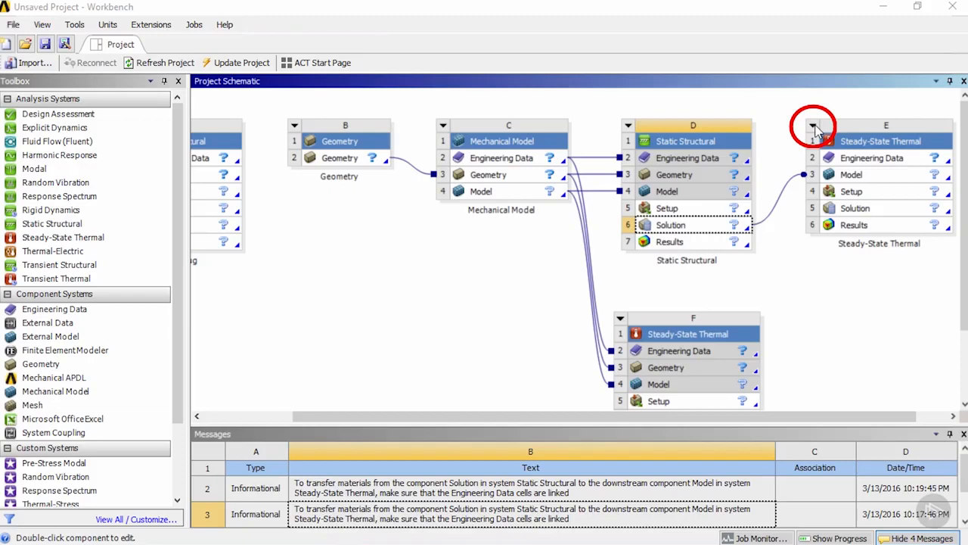
{"action": "left_click", "coordinate": [813, 126]}
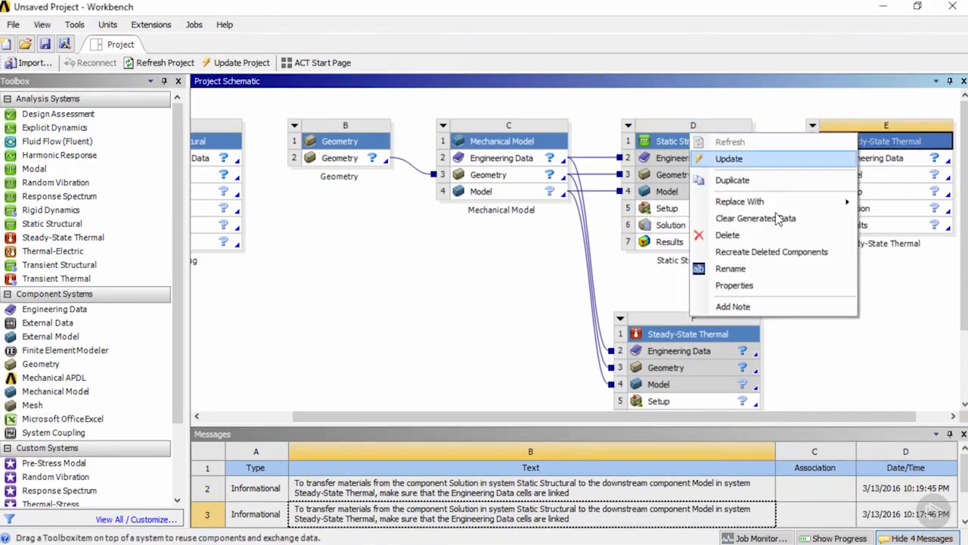
{"action": "left_click", "coordinate": [734, 275]}
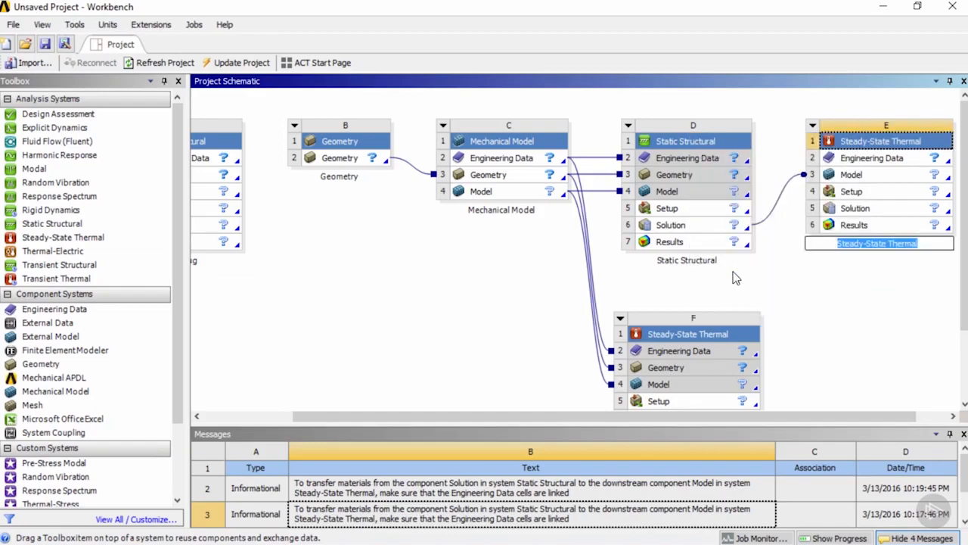
{"action": "type", "text": "Renamed Part"}
{"action": "key", "text": "Return"}
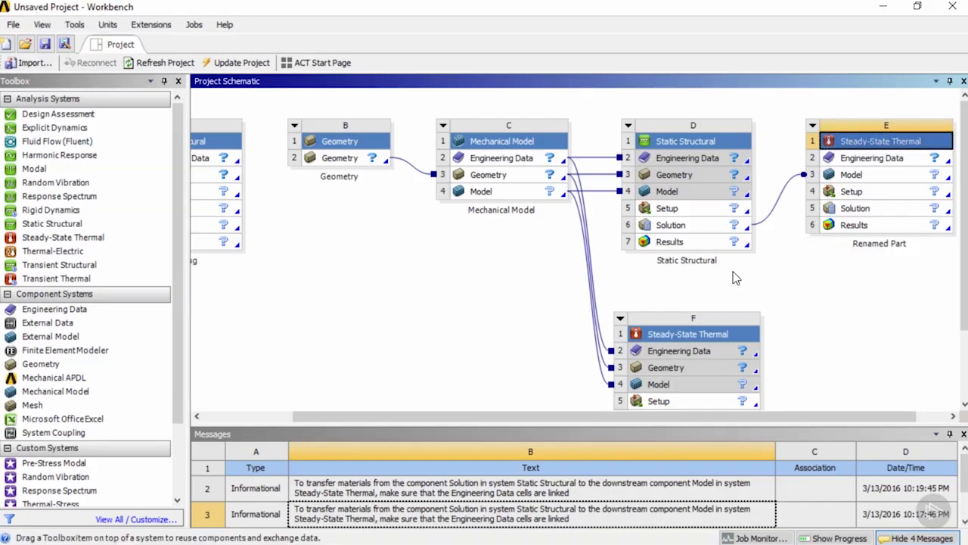
Delete both Steady-State Thermal systems from the project schematic, first Renamed Part and then the one linked to the Mechanical Model
{"action": "left_click", "coordinate": [812, 125]}
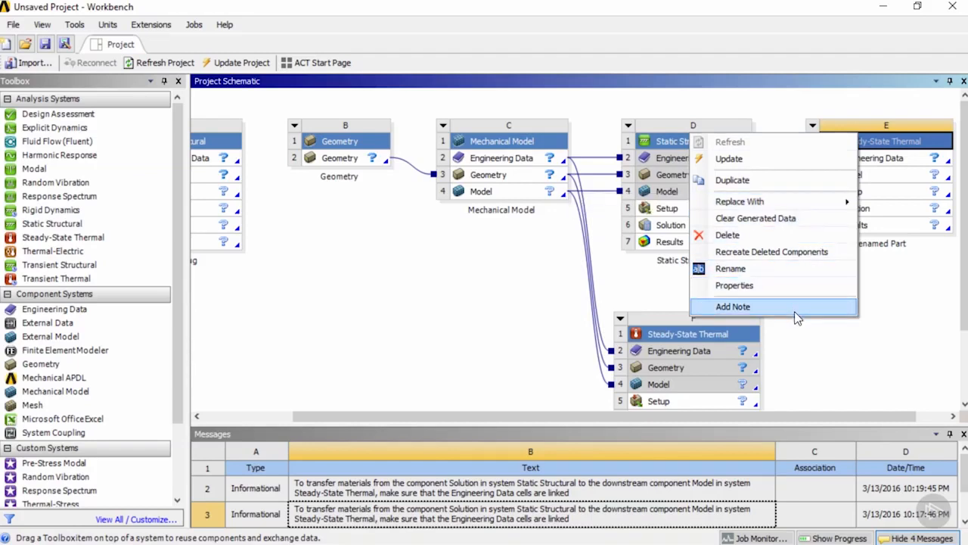
{"action": "left_click", "coordinate": [754, 238]}
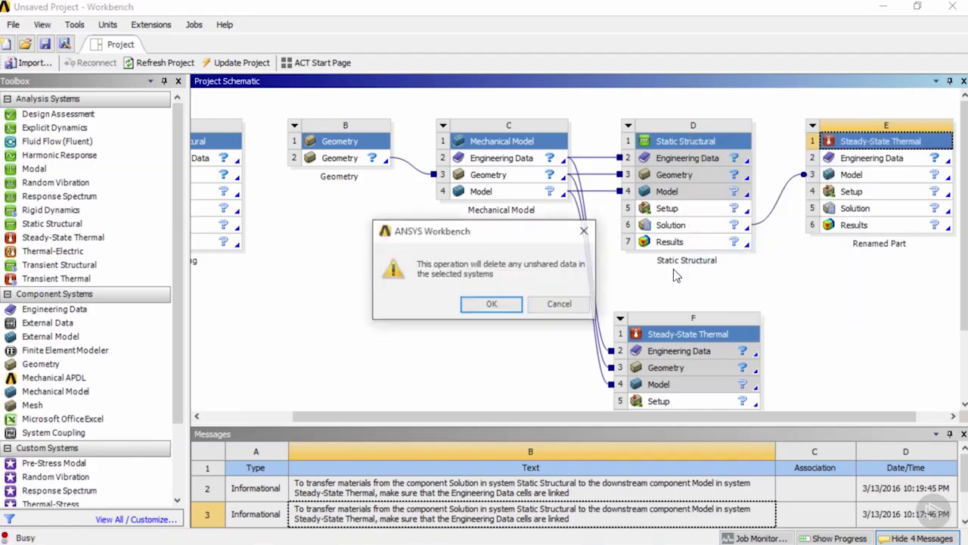
{"action": "left_click", "coordinate": [492, 304]}
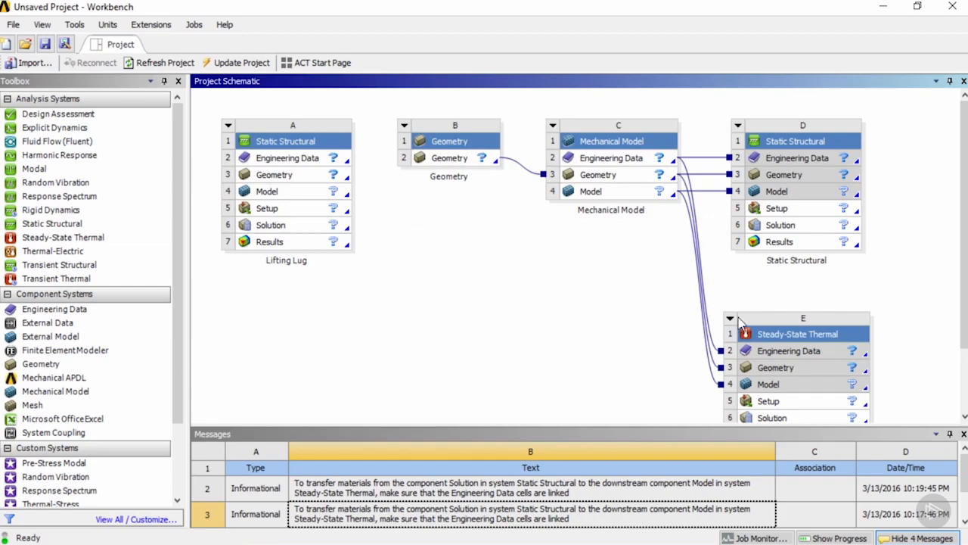
{"action": "scroll", "coordinate": [735, 323], "scroll_direction": "down", "scroll_amount": 1}
{"action": "right_click", "coordinate": [730, 293]}
{"action": "left_click", "coordinate": [727, 384]}
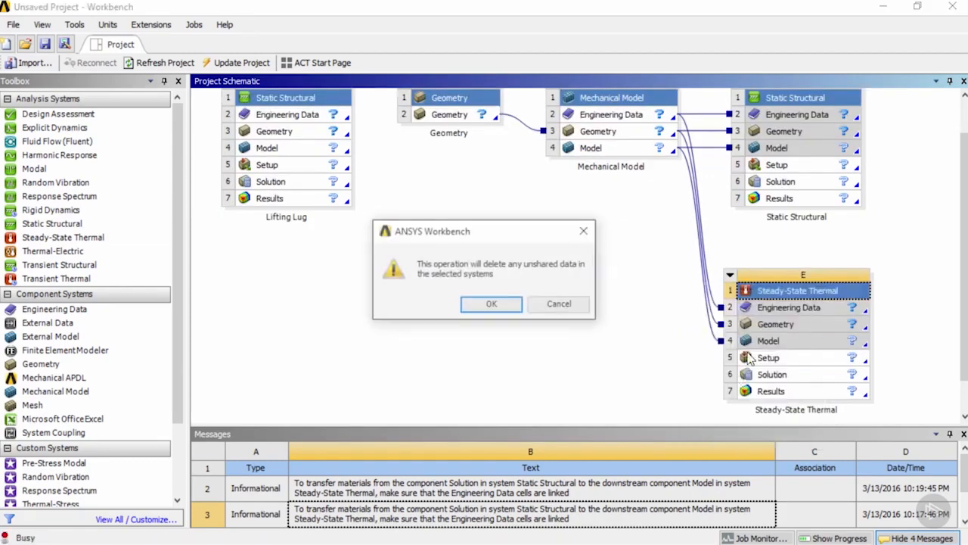
{"action": "left_click", "coordinate": [500, 304]}
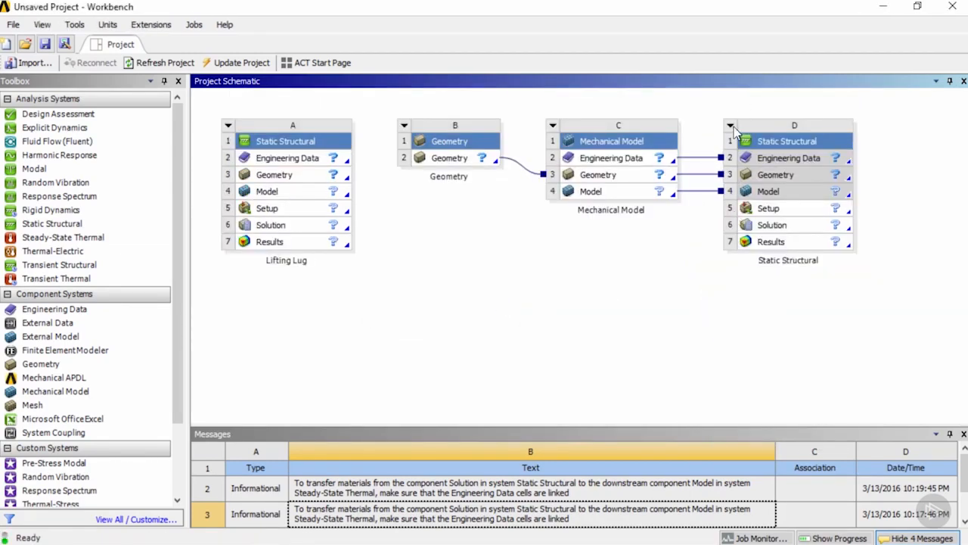
Delete the Static Structural system that shares the Mechanical Model's data
{"action": "right_click", "coordinate": [732, 141]}
{"action": "left_click", "coordinate": [741, 234]}
{"action": "left_click", "coordinate": [498, 304]}
Delete the Mechanical Model and the standalone Geometry component, keeping only the Lifting Lug system
{"action": "left_click", "coordinate": [552, 127]}
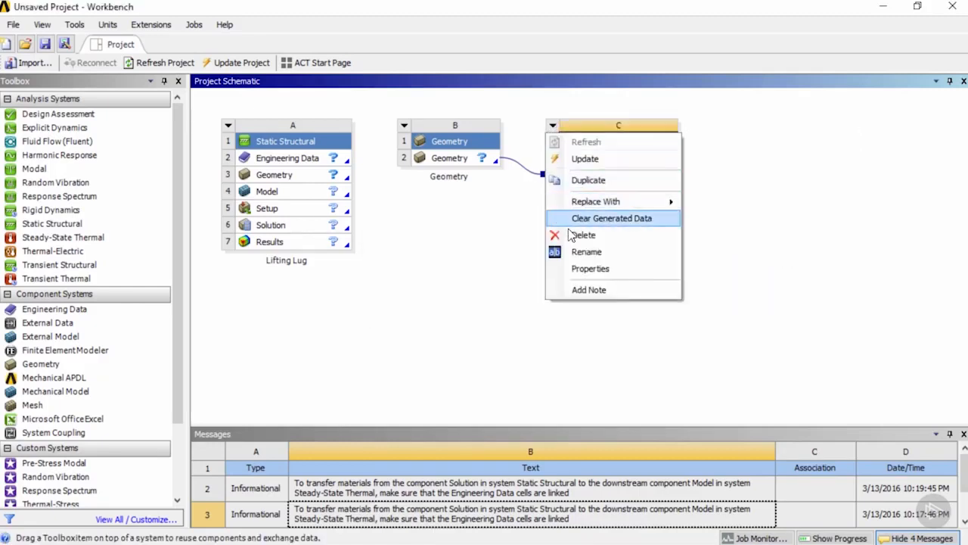
{"action": "left_click", "coordinate": [585, 234]}
{"action": "left_click", "coordinate": [515, 303]}
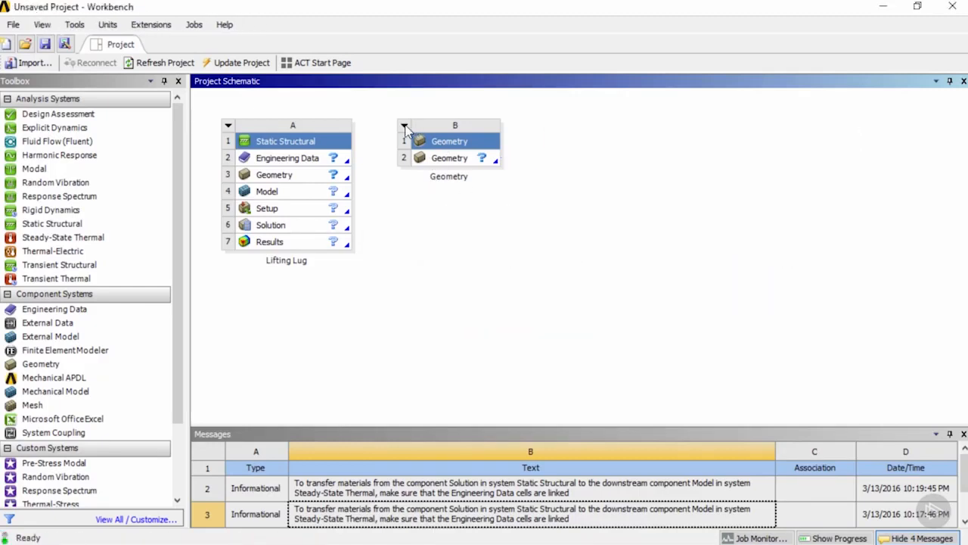
{"action": "left_click", "coordinate": [403, 126]}
{"action": "left_click", "coordinate": [452, 217]}
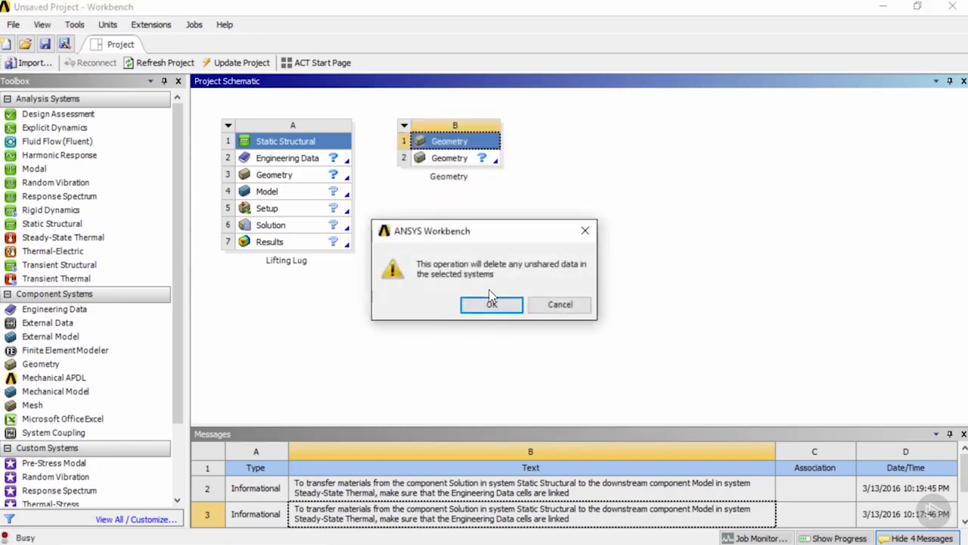
{"action": "left_click", "coordinate": [492, 302]}
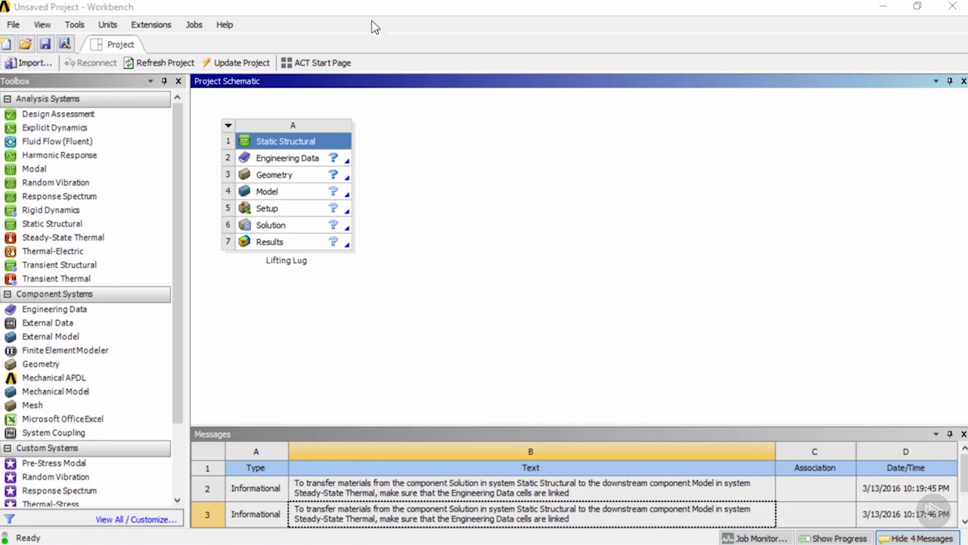
Save the project as "Lifting Lug Tutorial" in the PLURALSIGHT FEM folder and display the list of project files
{"action": "left_click", "coordinate": [15, 25]}
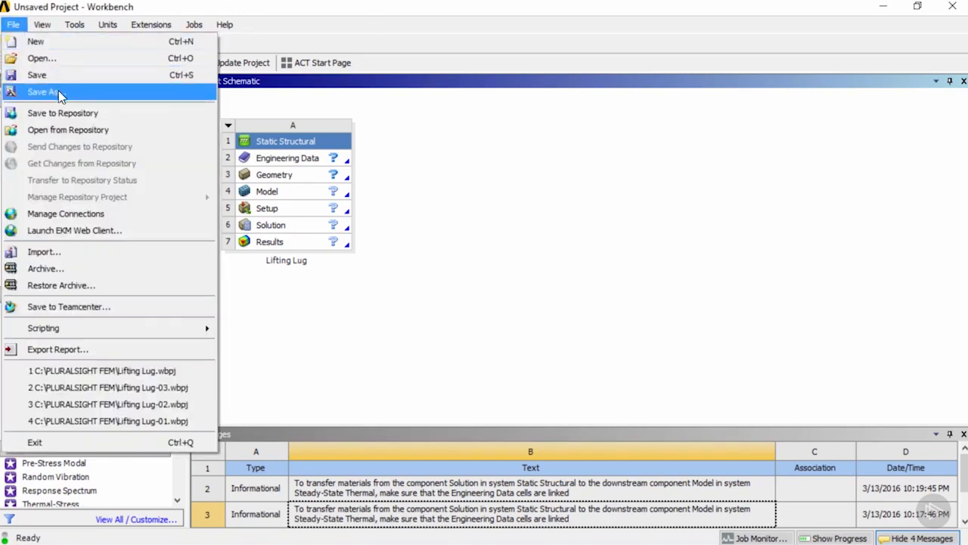
{"action": "left_click", "coordinate": [94, 96]}
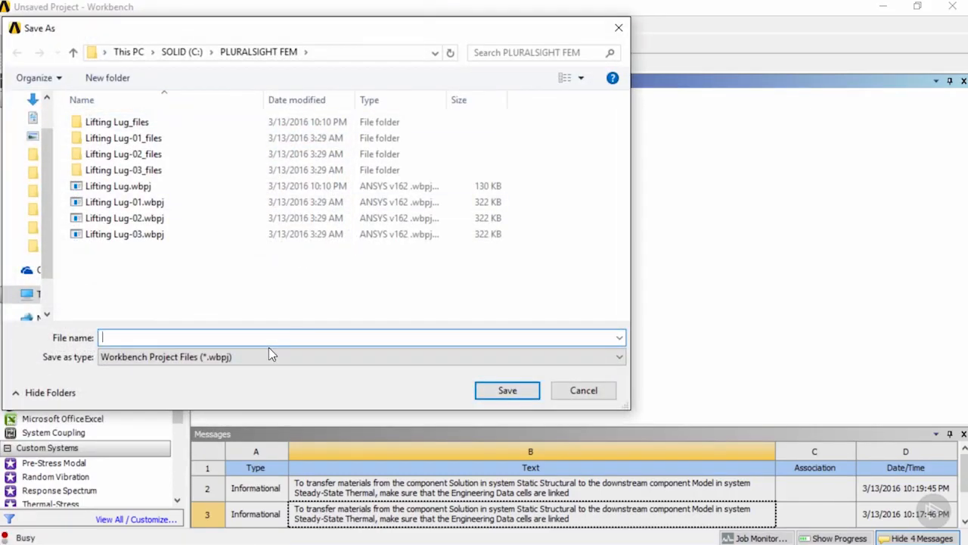
{"action": "type", "text": "Lifting Lug"}
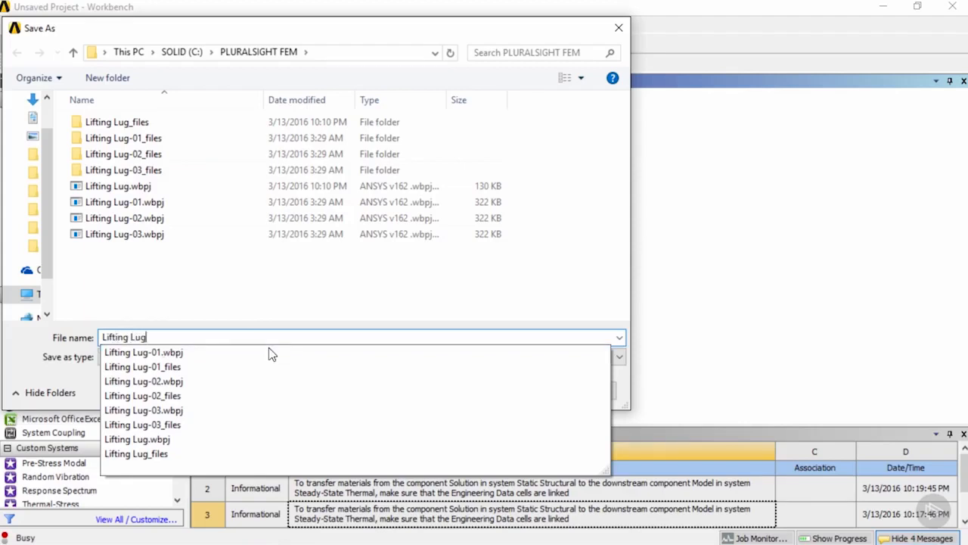
{"action": "type", "text": " Tutorial"}
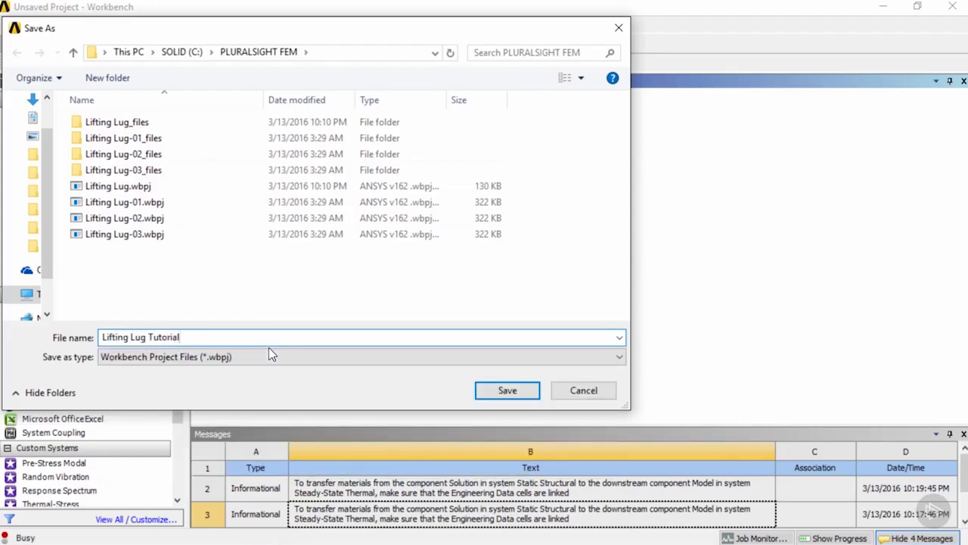
{"action": "left_click", "coordinate": [508, 391]}
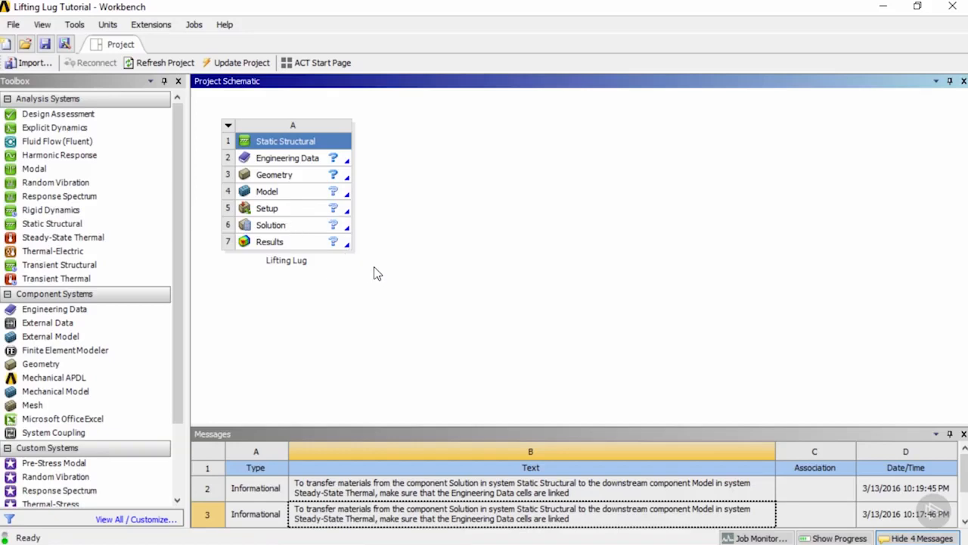
{"action": "left_click", "coordinate": [42, 25]}
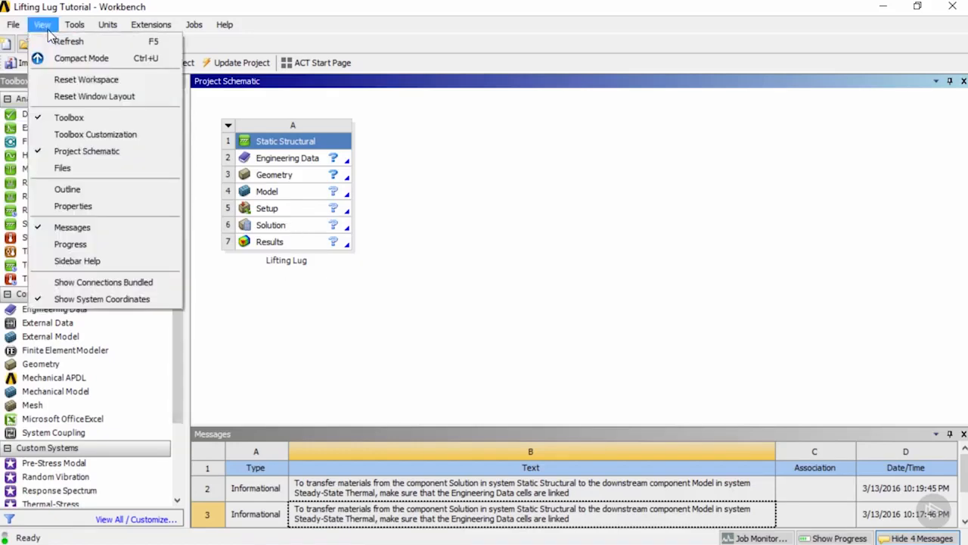
{"action": "left_click", "coordinate": [103, 175]}
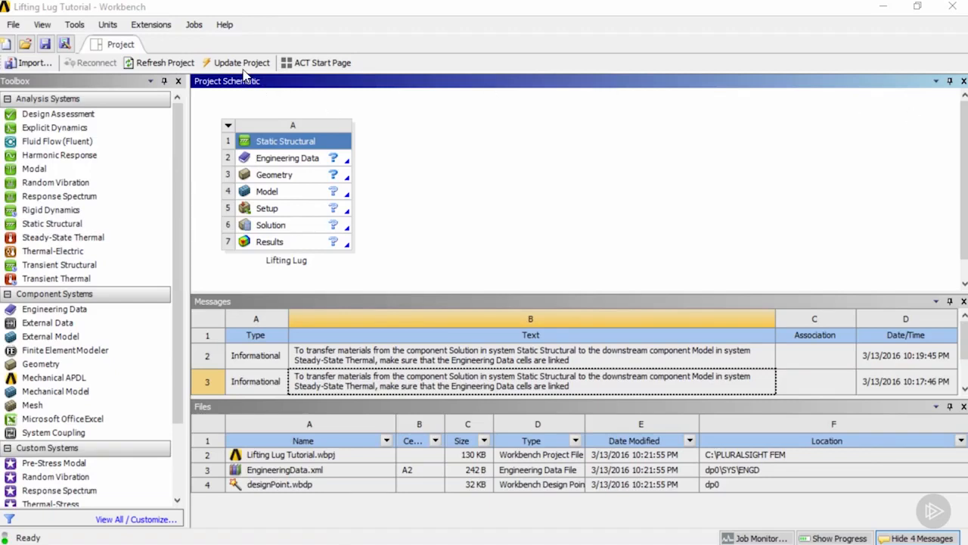
Archive the project as Lifting Lug Tutorial.wbpz, excluding the result/solution and retained design point files
{"action": "left_click", "coordinate": [14, 26]}
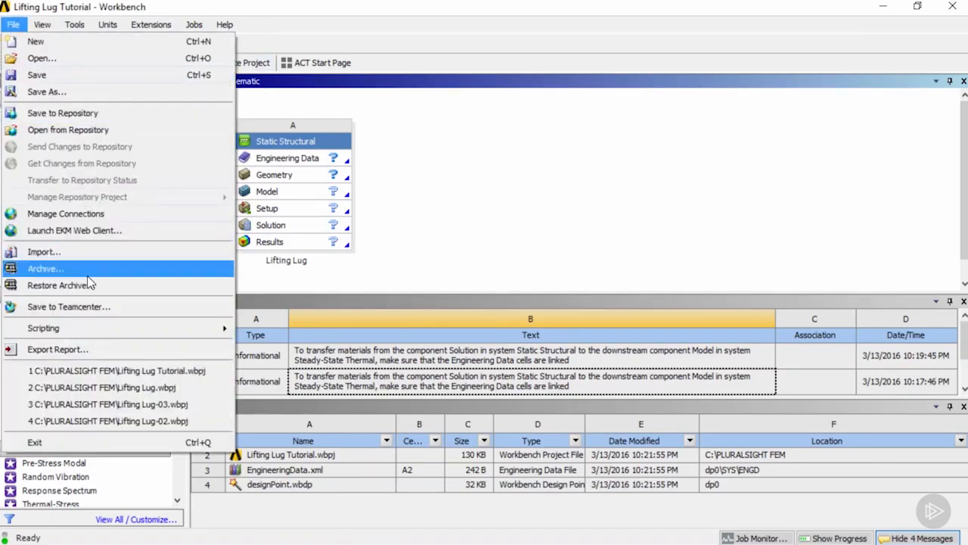
{"action": "left_click", "coordinate": [87, 275]}
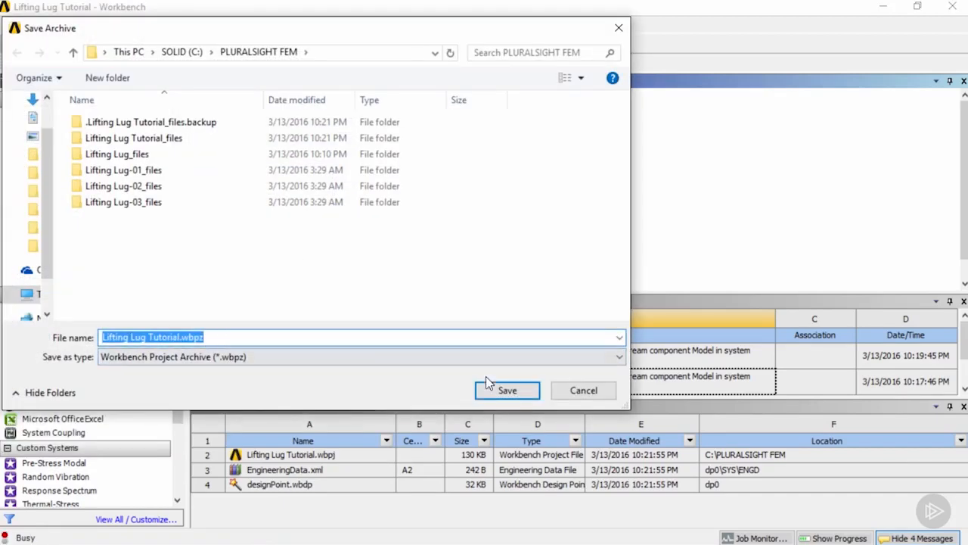
{"action": "left_click", "coordinate": [524, 394]}
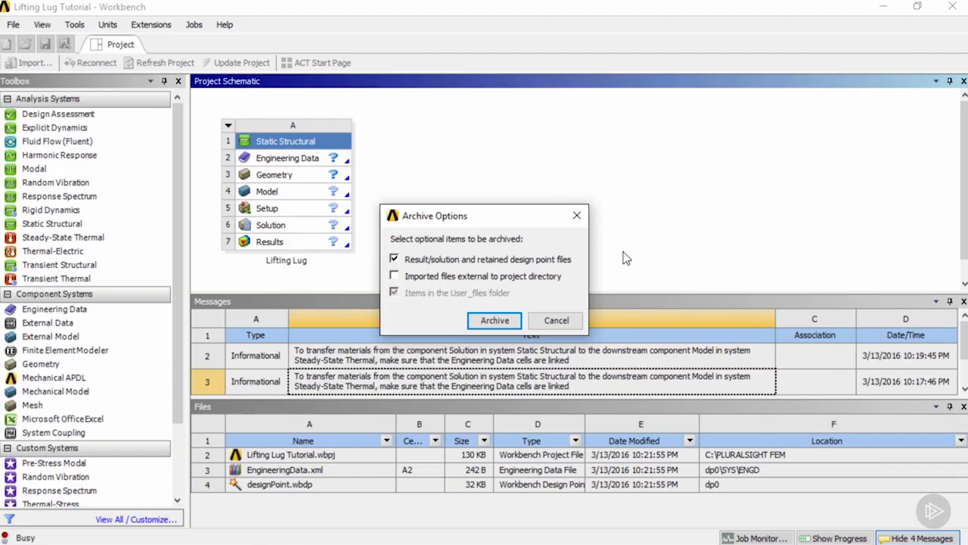
{"action": "left_click", "coordinate": [530, 262]}
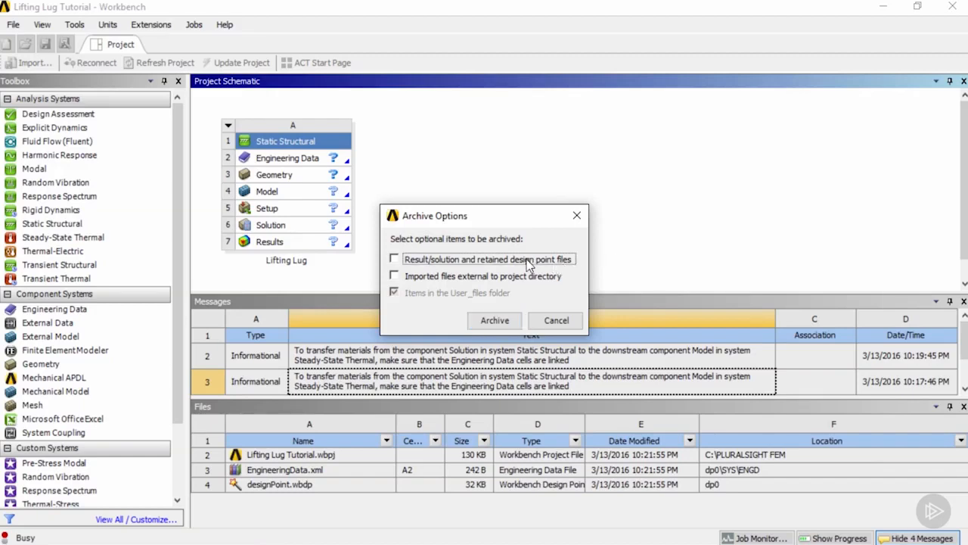
{"action": "left_click", "coordinate": [494, 321]}
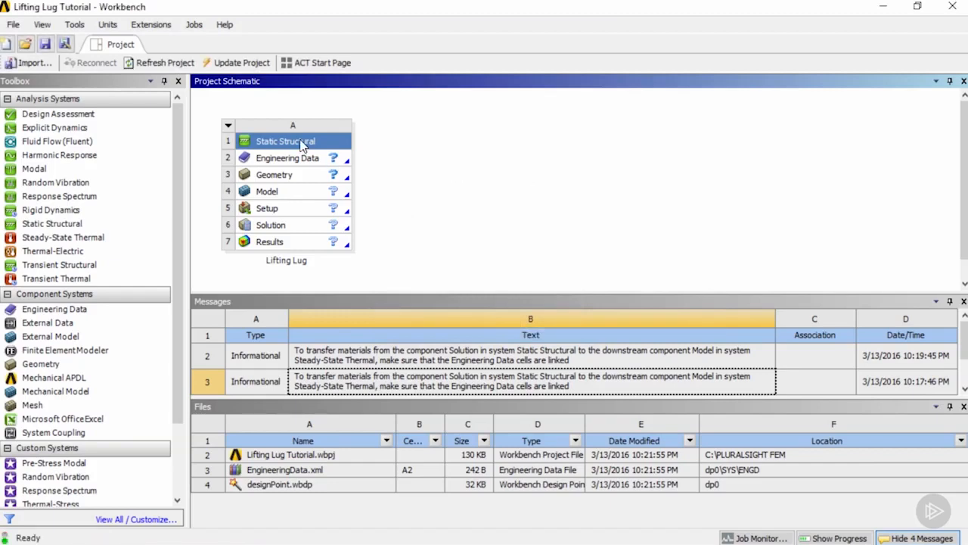
Restore the archive Lifting Lug Tutorial.wbpz, replacing the existing project Lifting Lug Tutorial.wbpj
{"action": "left_click", "coordinate": [13, 25]}
{"action": "left_click", "coordinate": [101, 285]}
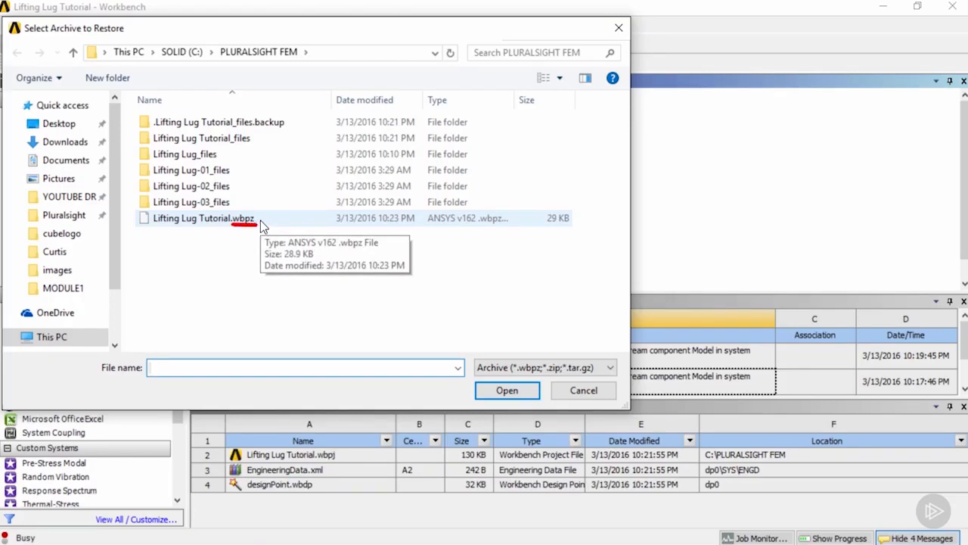
{"action": "left_click", "coordinate": [260, 220]}
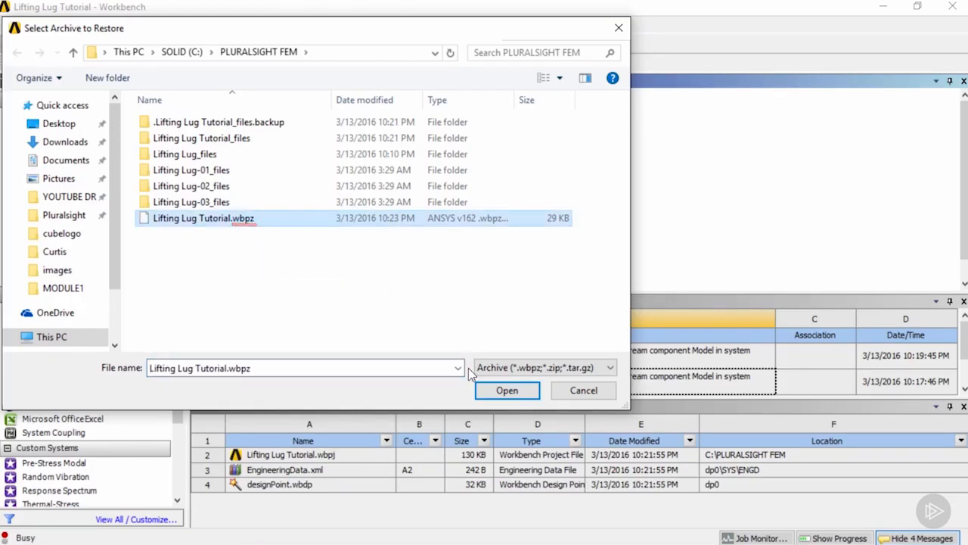
{"action": "left_click", "coordinate": [509, 391]}
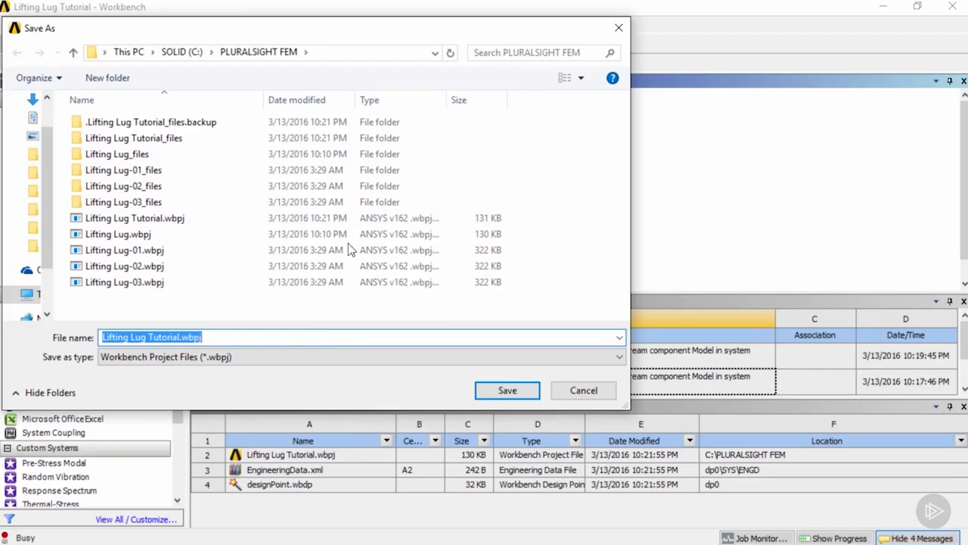
{"action": "left_click", "coordinate": [508, 390]}
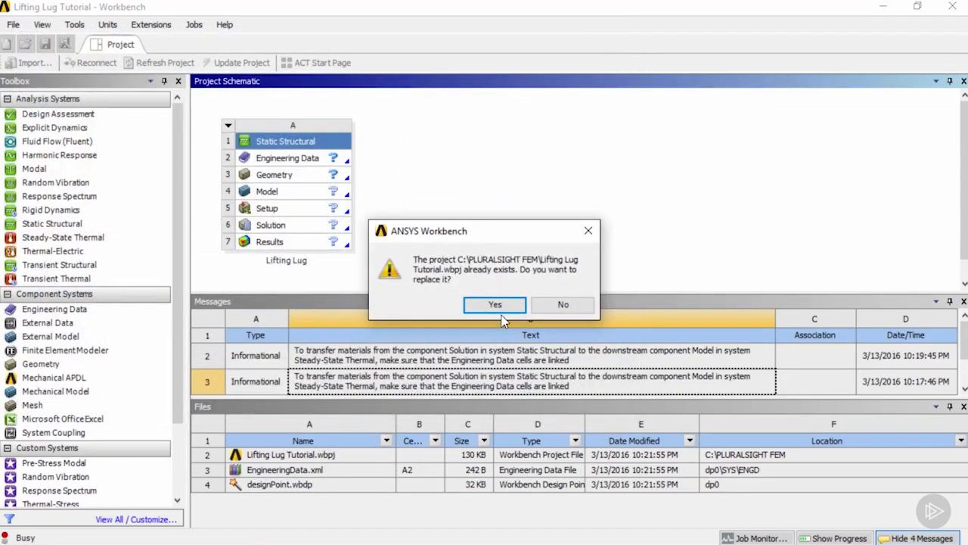
{"action": "left_click", "coordinate": [496, 305]}
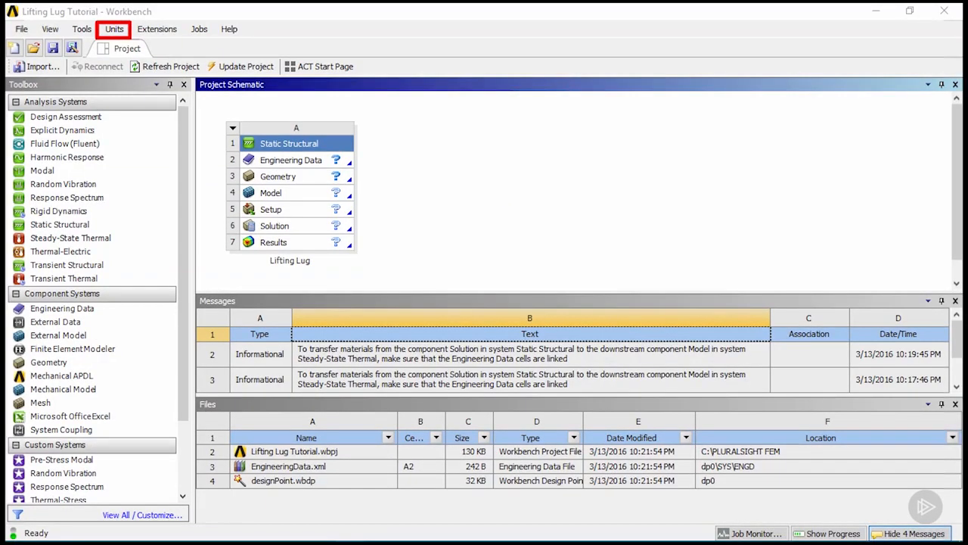
In the unit system settings, make U.S. Customary (lbm,in,s,°F,A,lbf,V) the default and suppress U.S. Engineering (lb,in,s,R,A,lbf,V)
{"action": "left_click", "coordinate": [115, 29]}
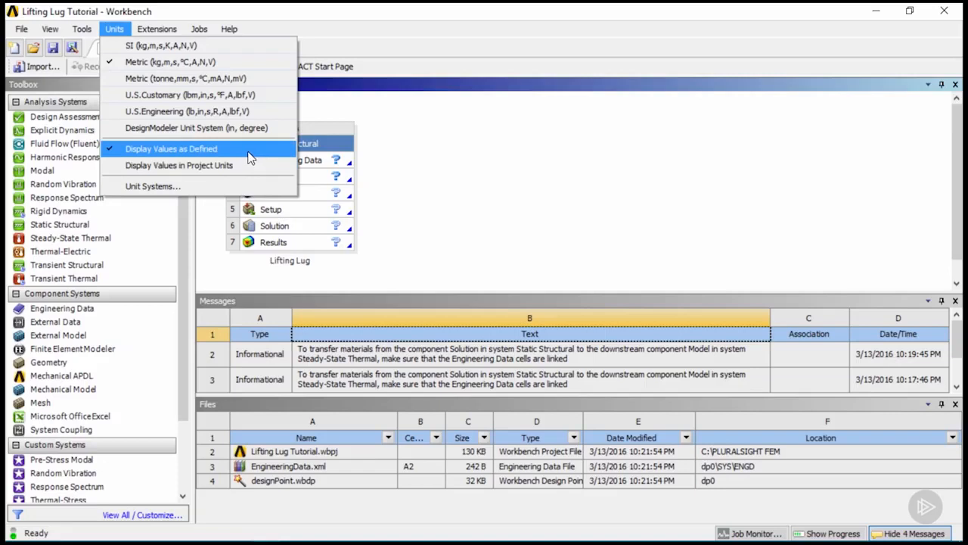
{"action": "left_click", "coordinate": [278, 189]}
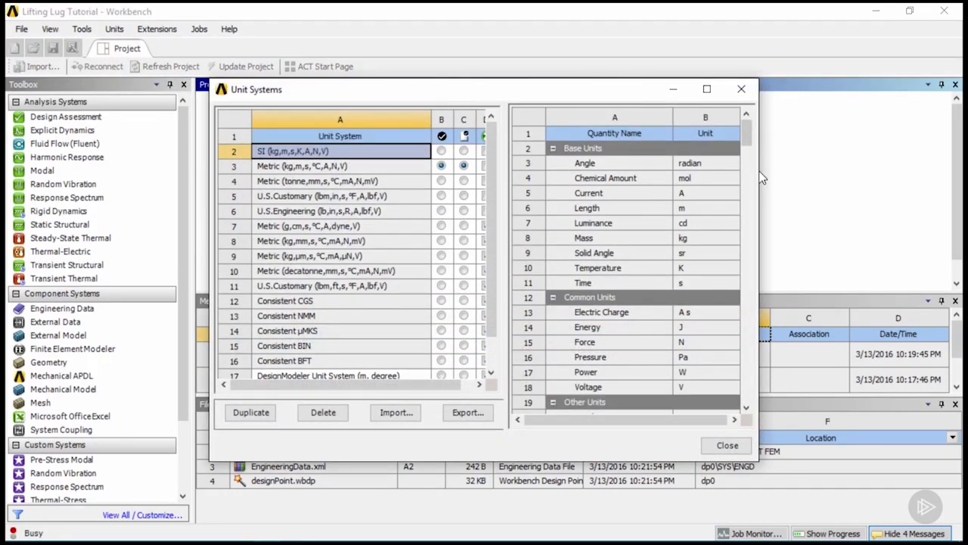
{"action": "left_click_drag", "start_coordinate": [759, 166], "coordinate": [823, 166]}
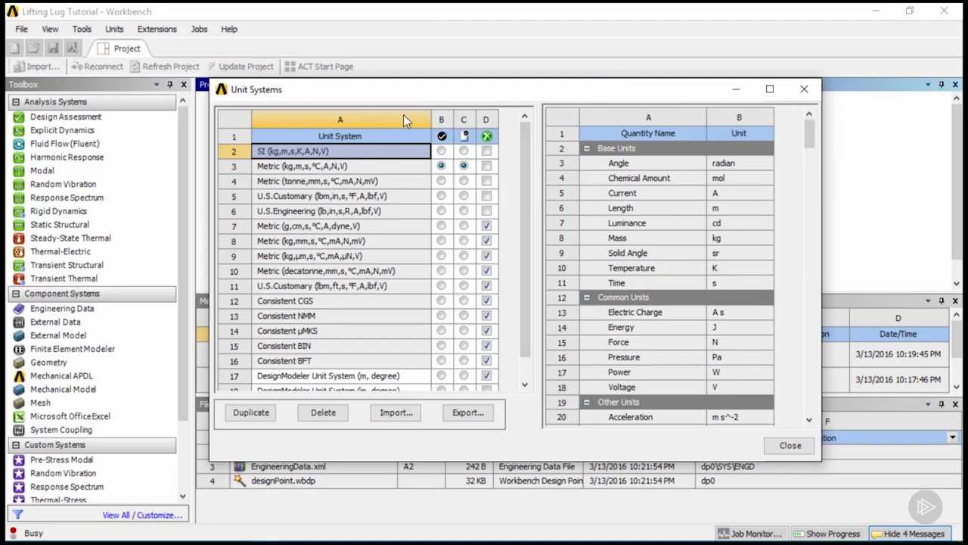
{"action": "mouse_move", "coordinate": [524, 180]}
{"action": "left_mouse_down"}
{"action": "mouse_move", "coordinate": [521, 209]}
{"action": "mouse_move", "coordinate": [531, 165]}
{"action": "left_mouse_up"}
{"action": "left_click", "coordinate": [463, 198]}
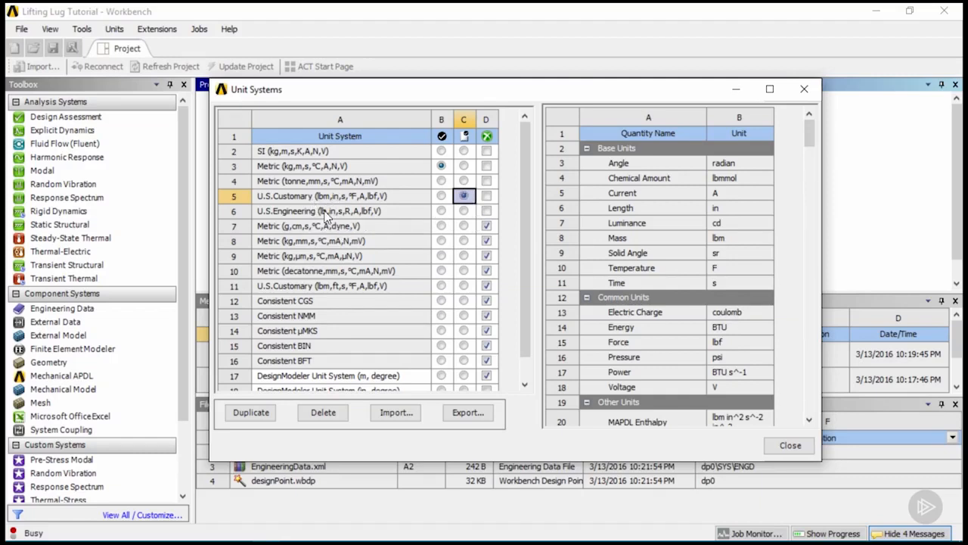
{"action": "left_click", "coordinate": [488, 213]}
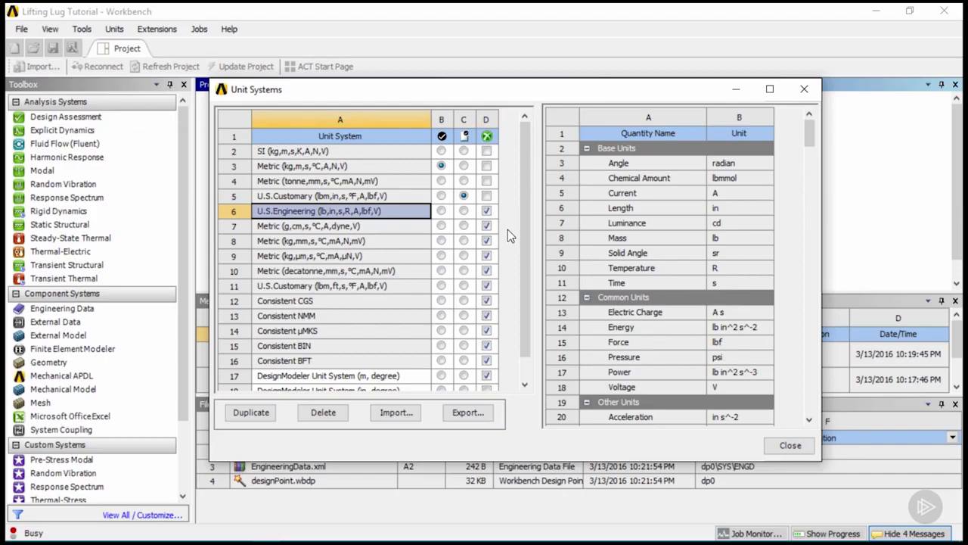
Duplicate the Metric (kg,m,s,°C,A,N,V) unit system and make the copy both the active project and default unit system
{"action": "mouse_move", "coordinate": [524, 228]}
{"action": "left_mouse_down"}
{"action": "mouse_move", "coordinate": [525, 241]}
{"action": "mouse_move", "coordinate": [530, 211]}
{"action": "left_mouse_up"}
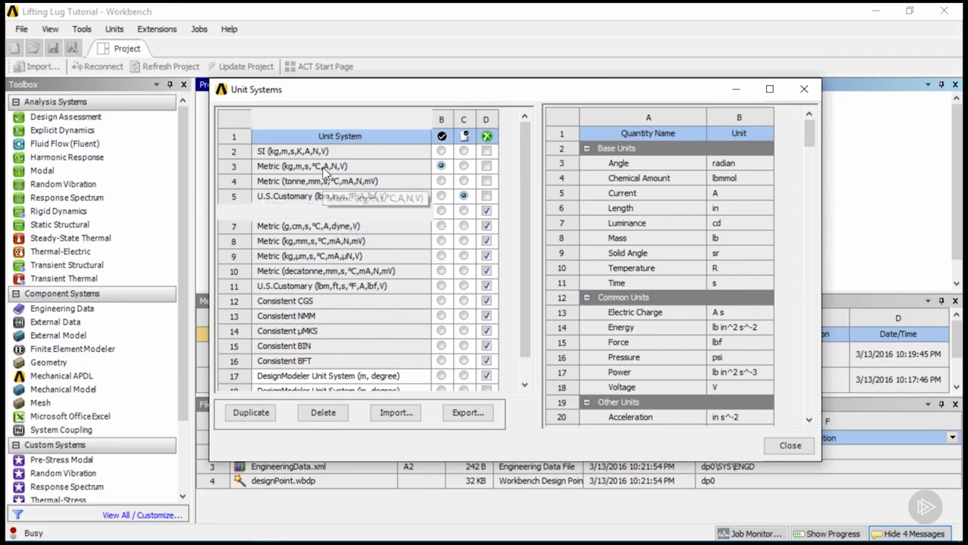
{"action": "left_click", "coordinate": [324, 168]}
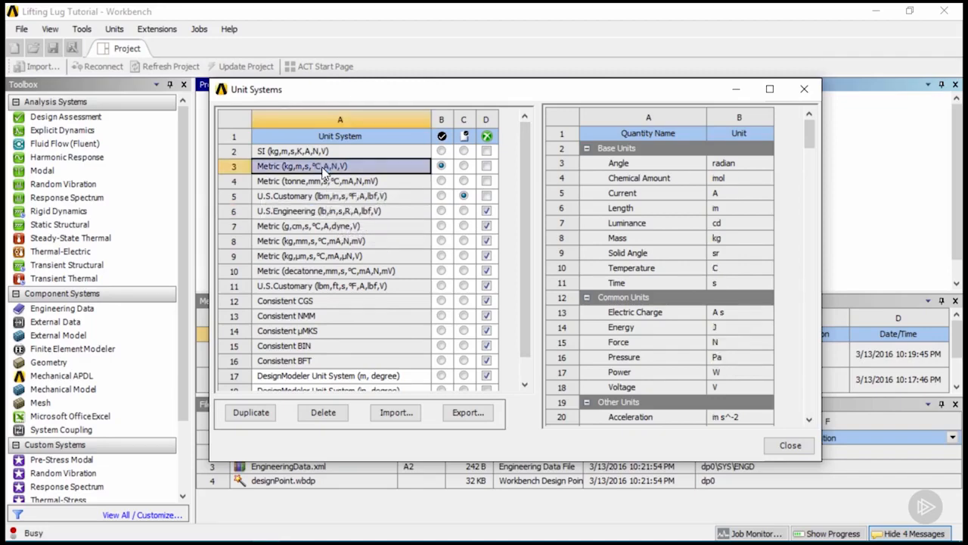
{"action": "left_click", "coordinate": [271, 422]}
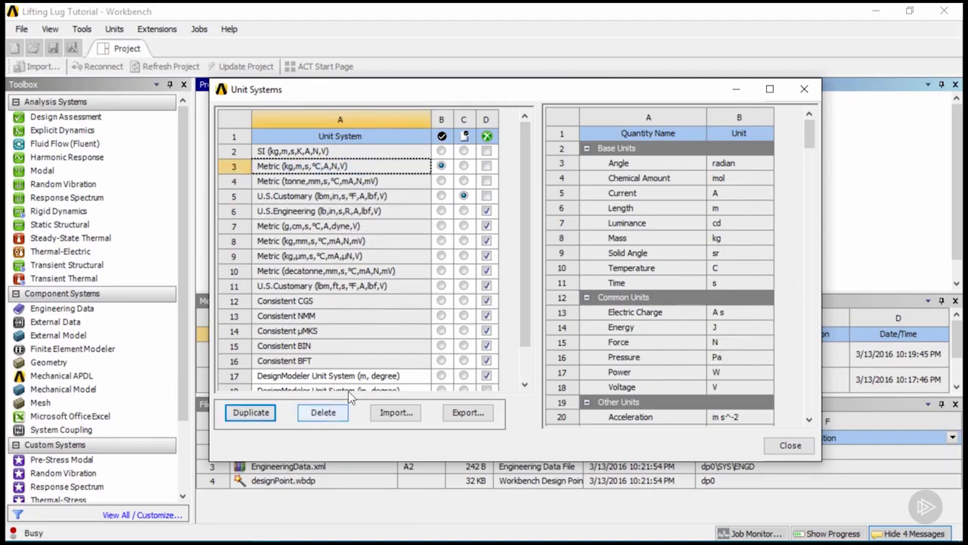
{"action": "left_click_drag", "start_coordinate": [527, 279], "coordinate": [524, 322]}
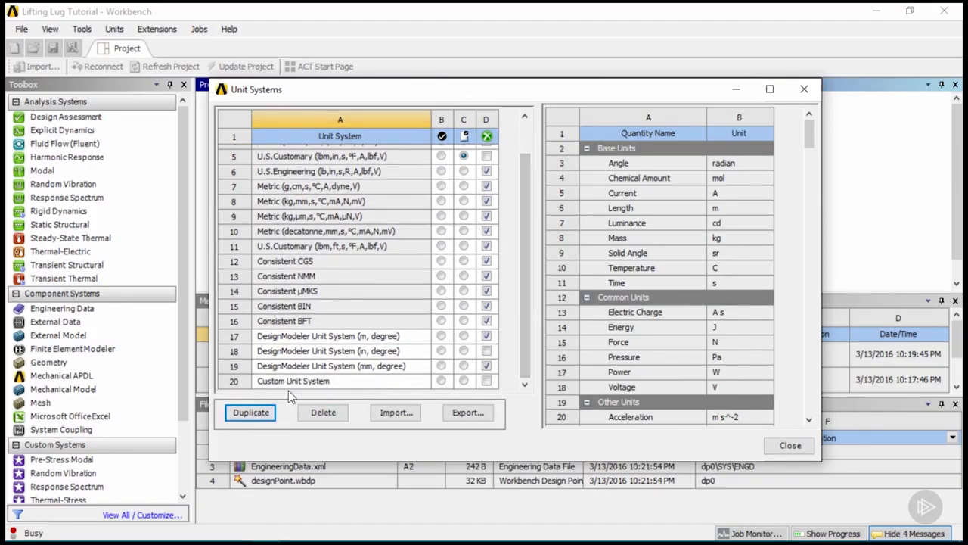
{"action": "left_click", "coordinate": [343, 382]}
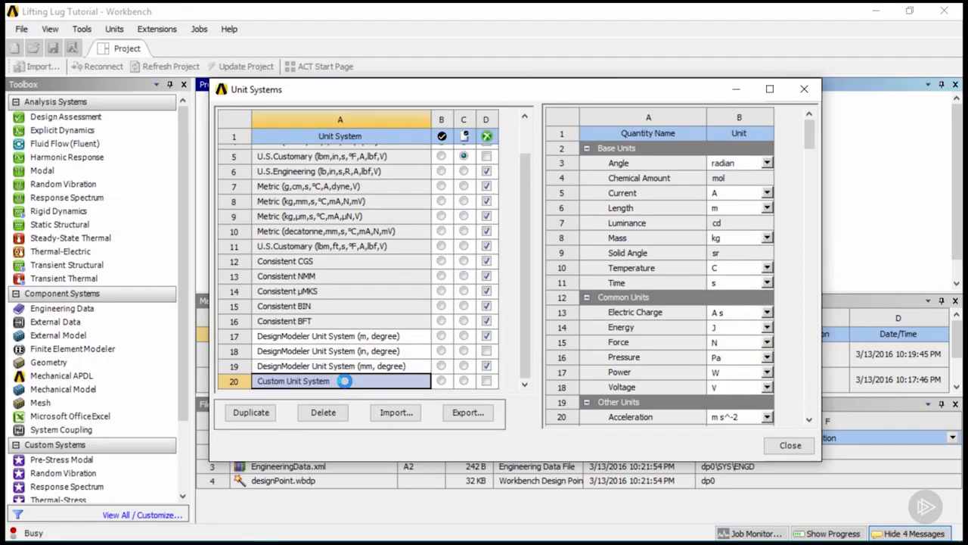
{"action": "left_click", "coordinate": [441, 382]}
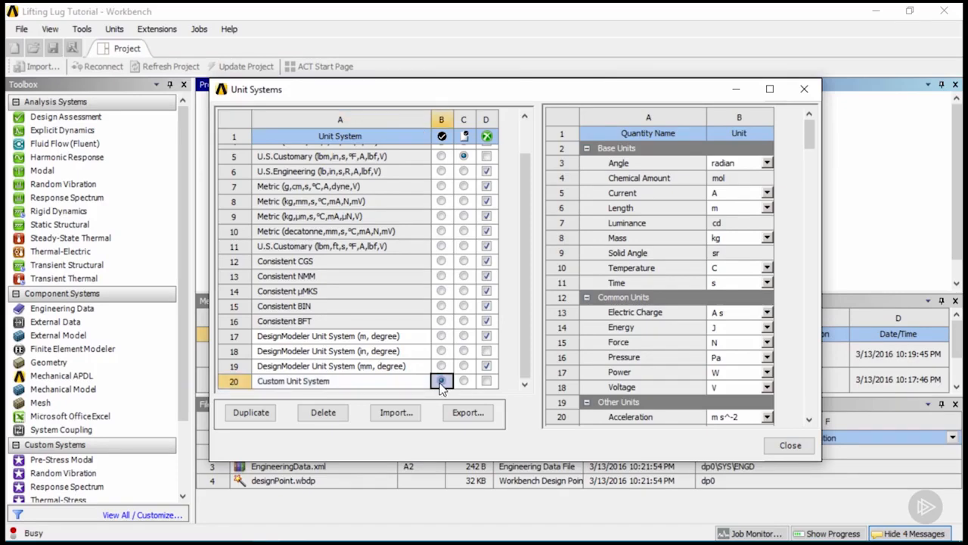
{"action": "left_click", "coordinate": [465, 383]}
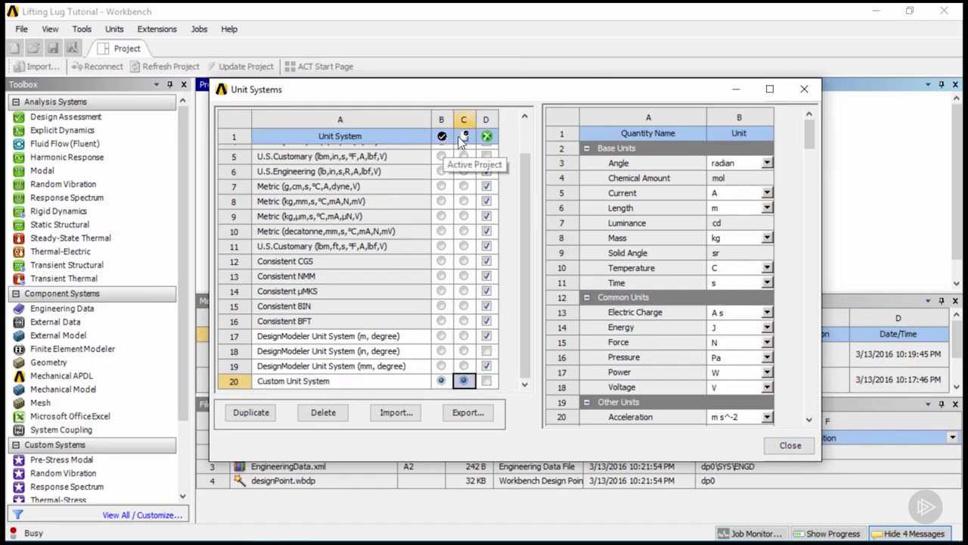
Rename the custom unit system as "Metric 2"
{"action": "left_click", "coordinate": [335, 383]}
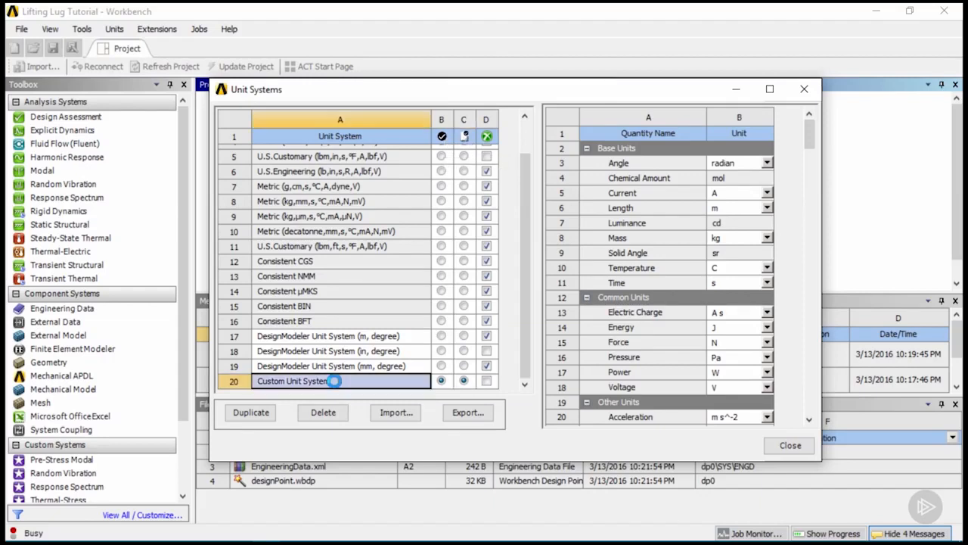
{"action": "left_click", "coordinate": [337, 385]}
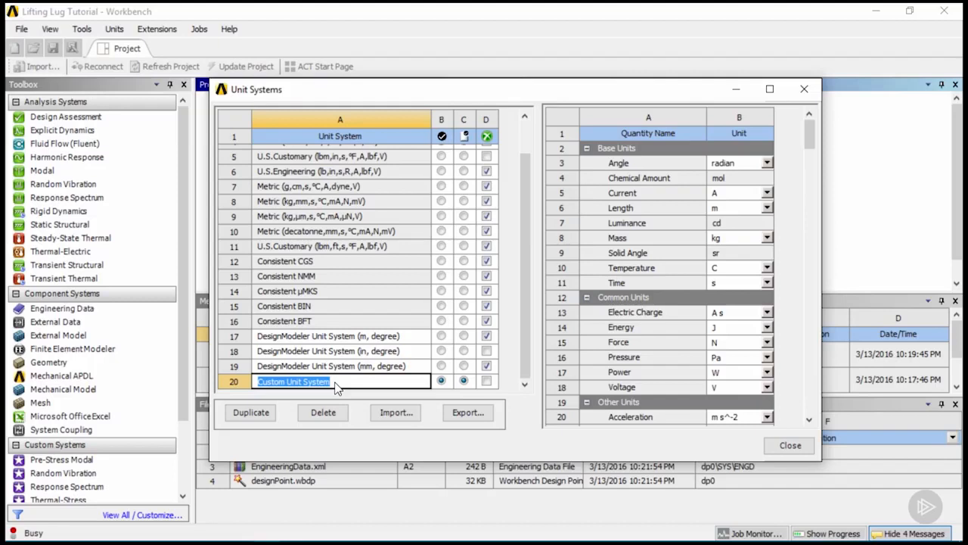
{"action": "type", "text": "Metric 2"}
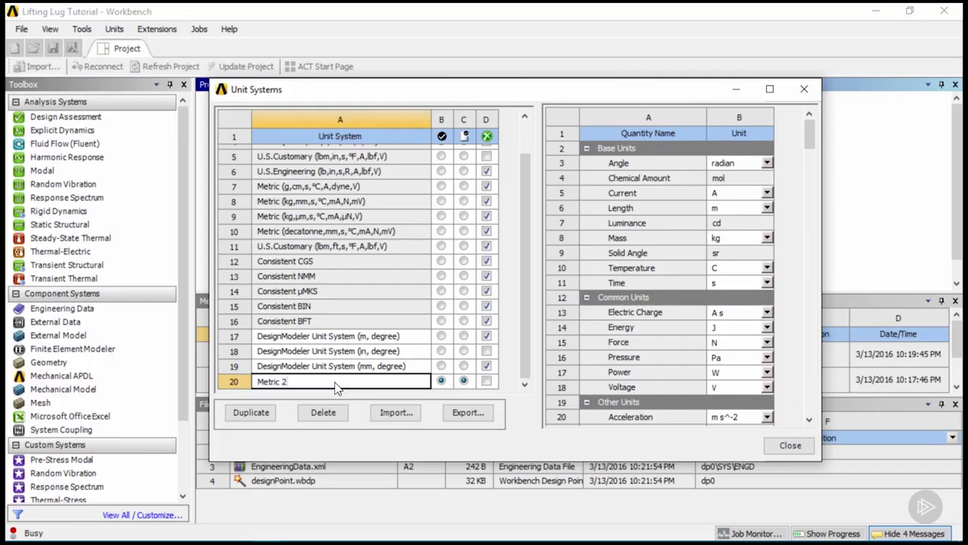
{"action": "key", "text": "Return"}
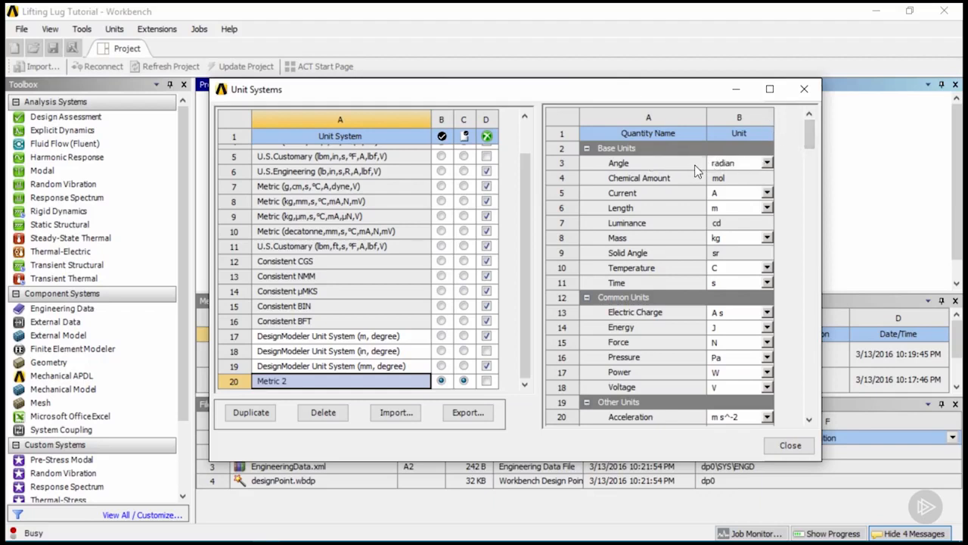
Set the Metric 2 base units for angle to degree and for length to mm
{"action": "left_click", "coordinate": [768, 164]}
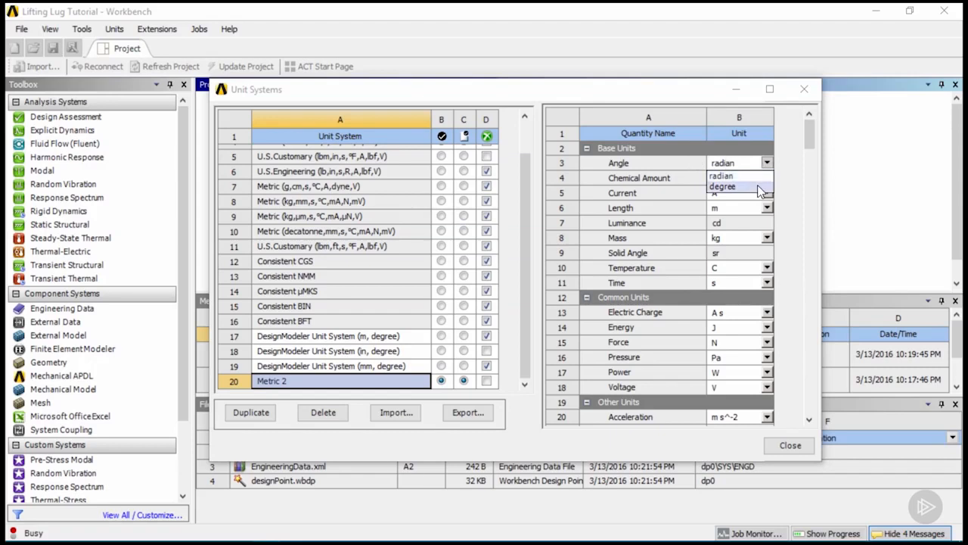
{"action": "left_click", "coordinate": [748, 186]}
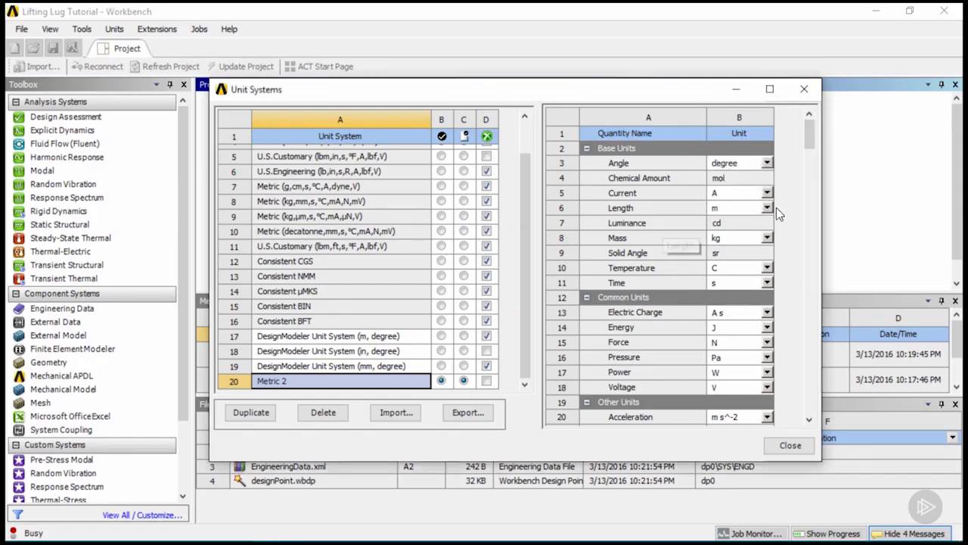
{"action": "left_click", "coordinate": [768, 208]}
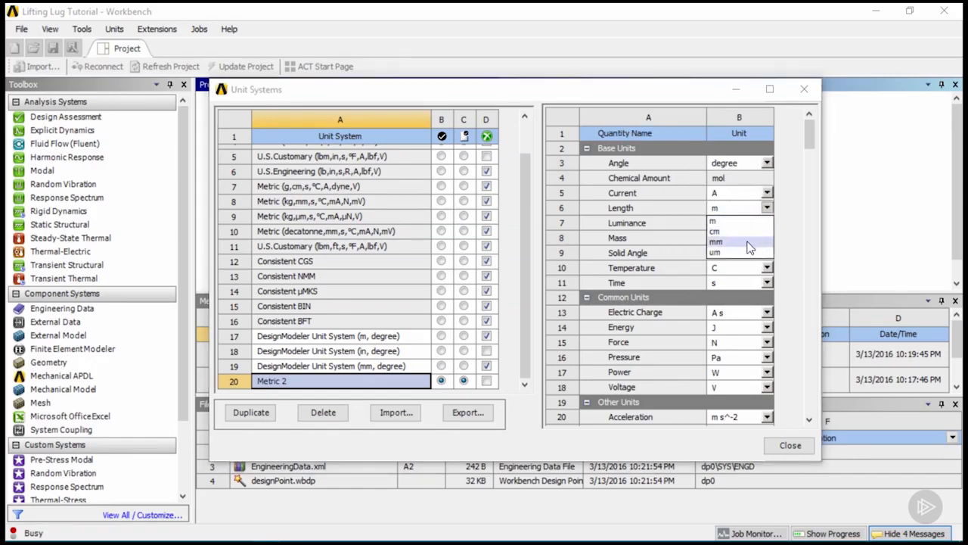
{"action": "left_click", "coordinate": [748, 242]}
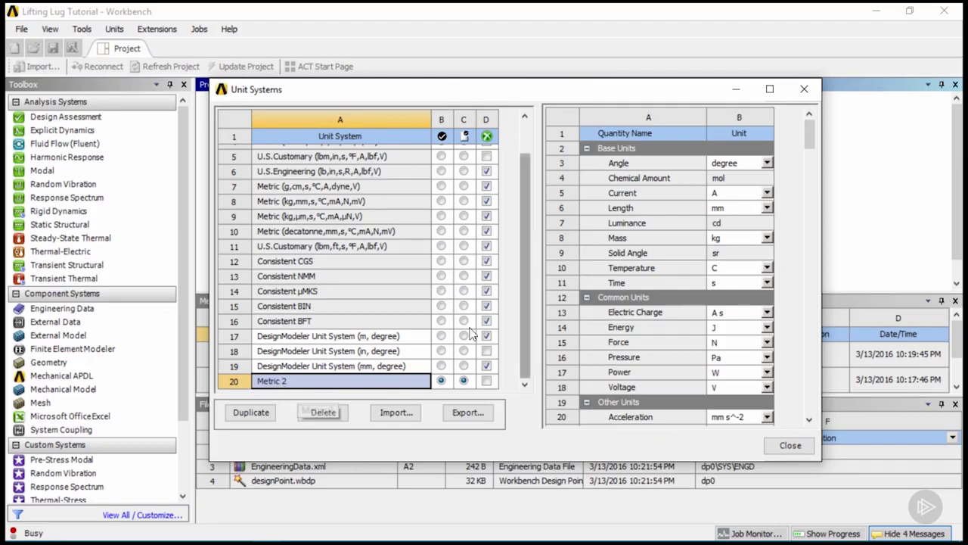
Make Metric (kg,m,s,°C,A,N,V) both the active project and default unit system
{"action": "left_click_drag", "start_coordinate": [525, 325], "coordinate": [532, 285]}
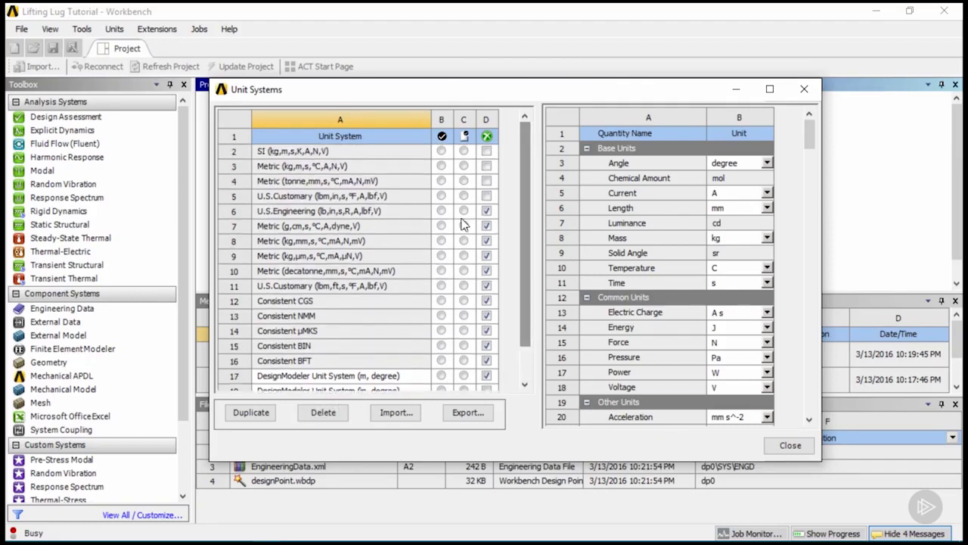
{"action": "left_click", "coordinate": [441, 166]}
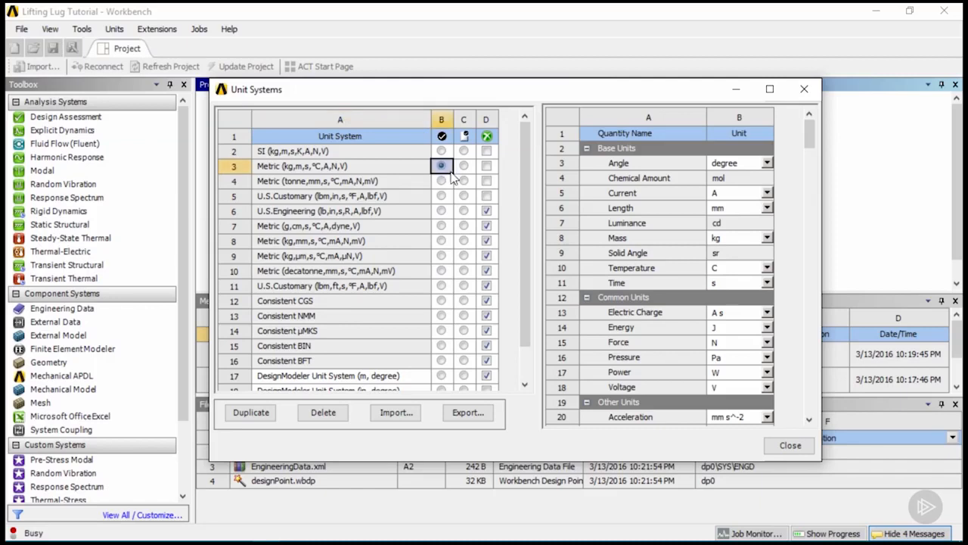
{"action": "left_click", "coordinate": [464, 165]}
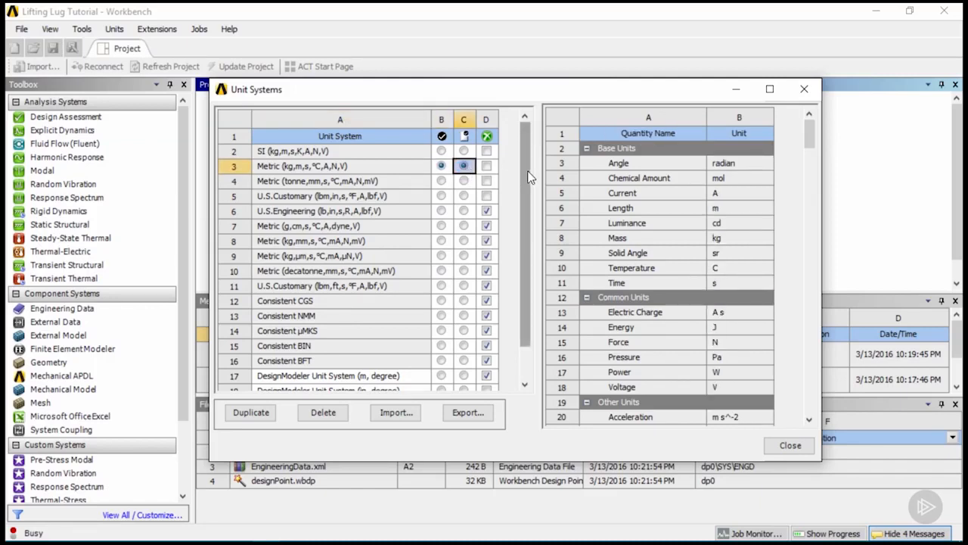
Delete the custom Metric 2 unit system and close the unit system settings
{"action": "scroll", "coordinate": [530, 173], "scroll_direction": "down", "scroll_amount": 1}
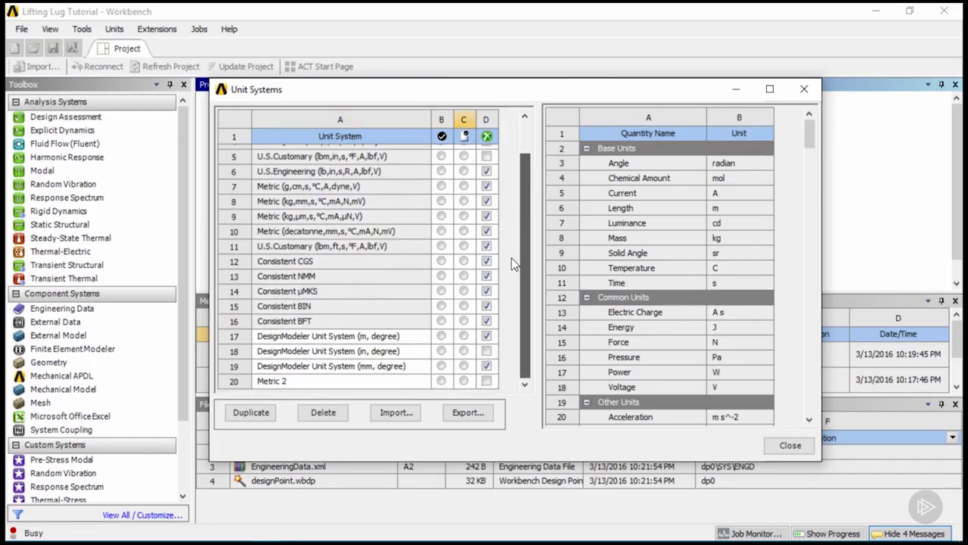
{"action": "left_click", "coordinate": [310, 381]}
{"action": "left_click", "coordinate": [327, 412]}
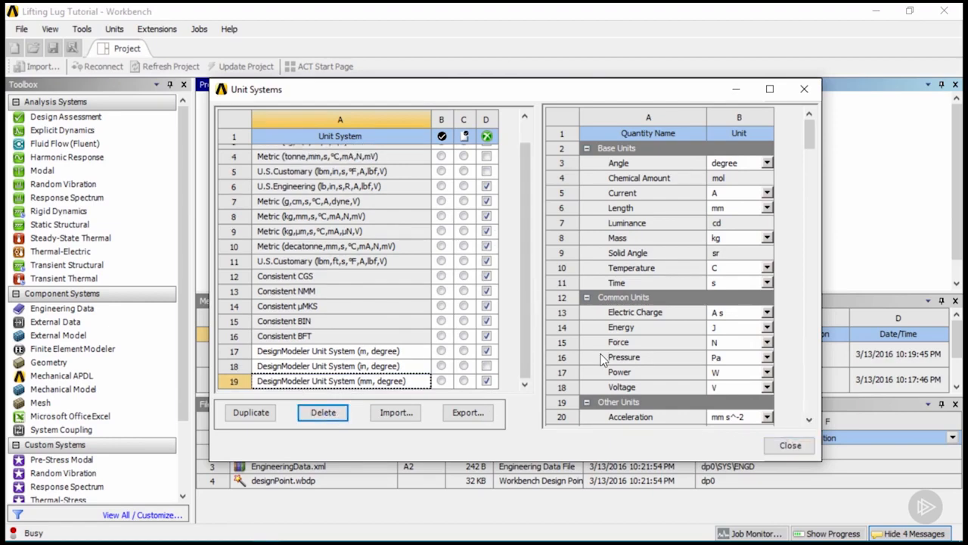
{"action": "left_click", "coordinate": [794, 447]}
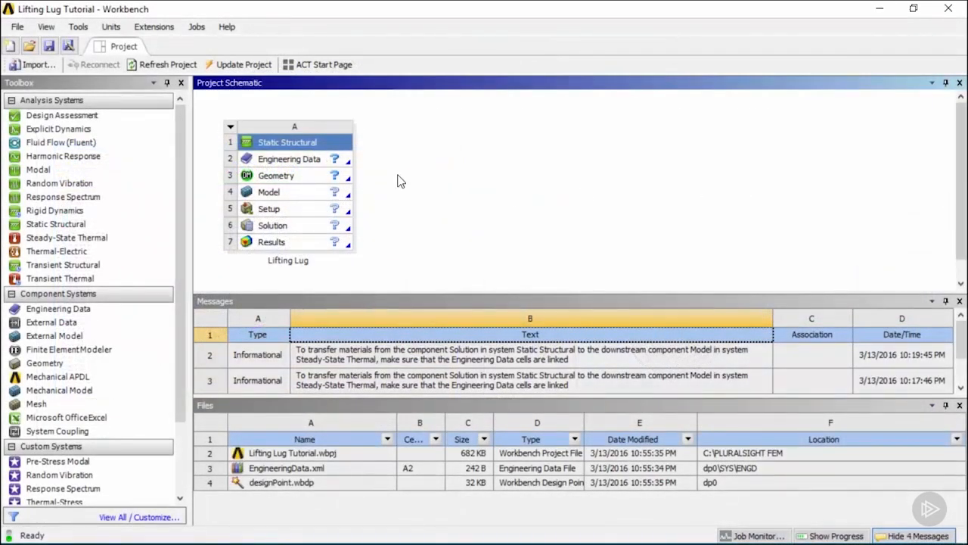
Examine the geometry file types that can be imported into the Static Structural system's Geometry cell, and leave without importing a file
{"action": "left_click", "coordinate": [319, 179]}
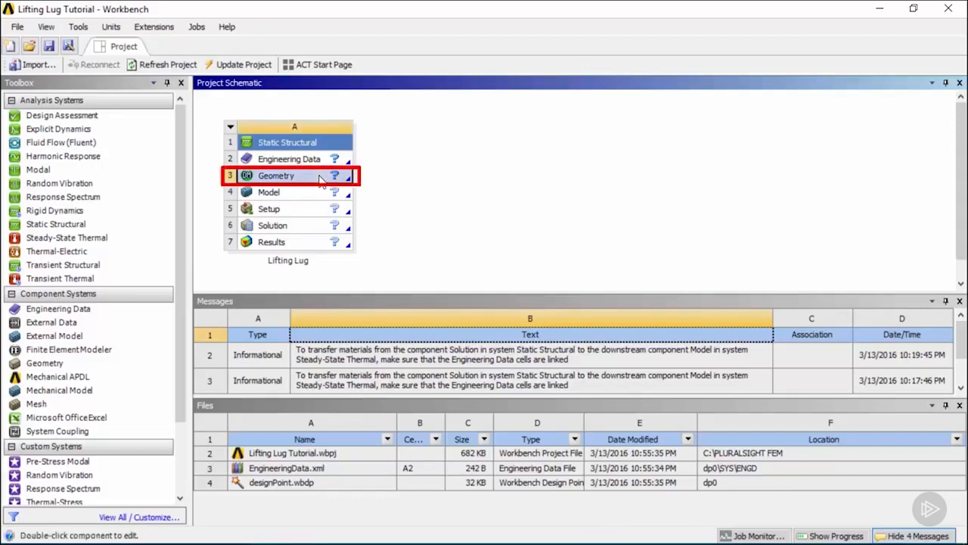
{"action": "right_click", "coordinate": [320, 178]}
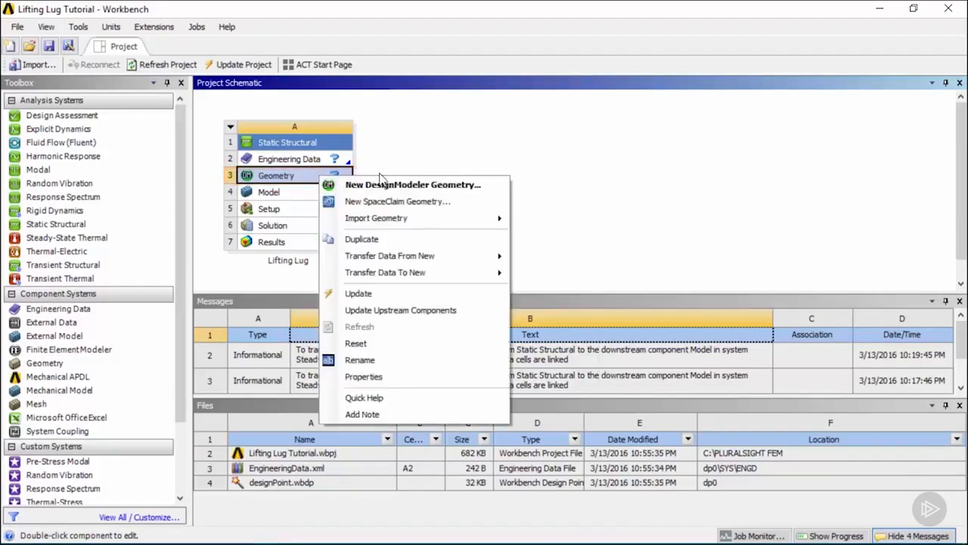
{"action": "mouse_move", "coordinate": [425, 221]}
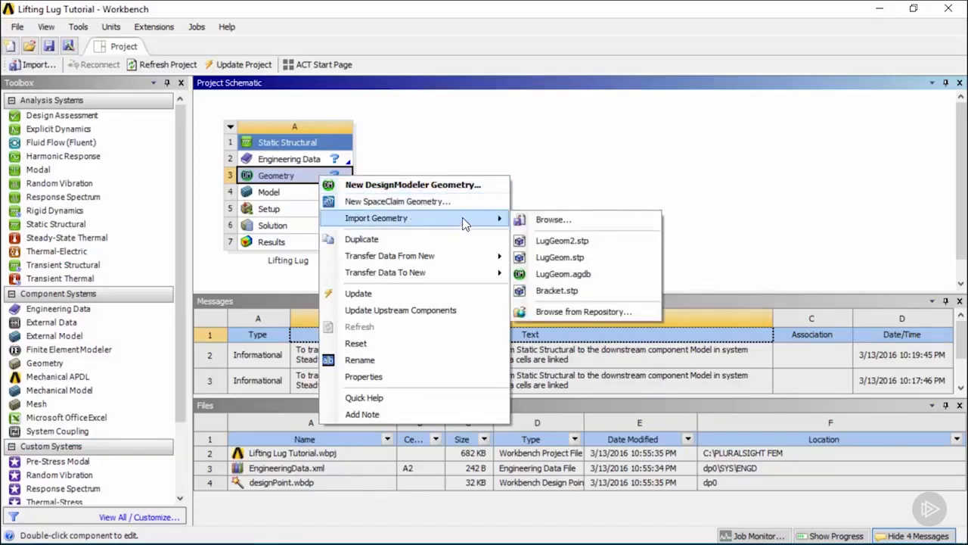
{"action": "left_click", "coordinate": [543, 221]}
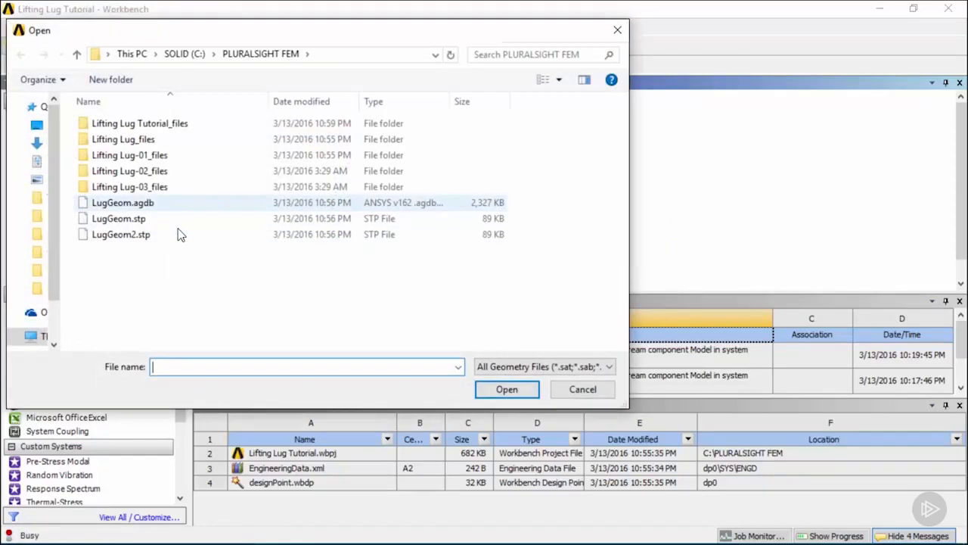
{"action": "left_click", "coordinate": [611, 369]}
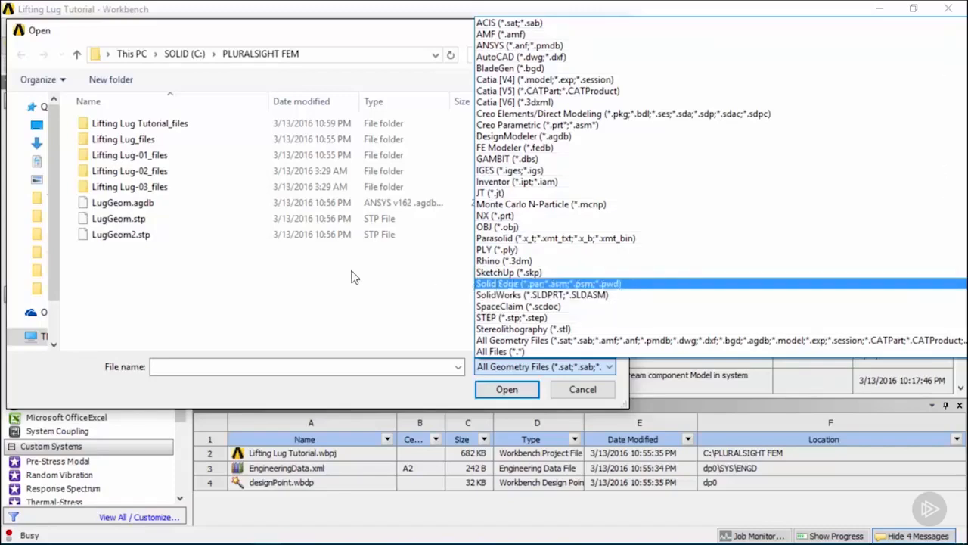
{"action": "left_click", "coordinate": [221, 271]}
{"action": "left_click", "coordinate": [595, 391]}
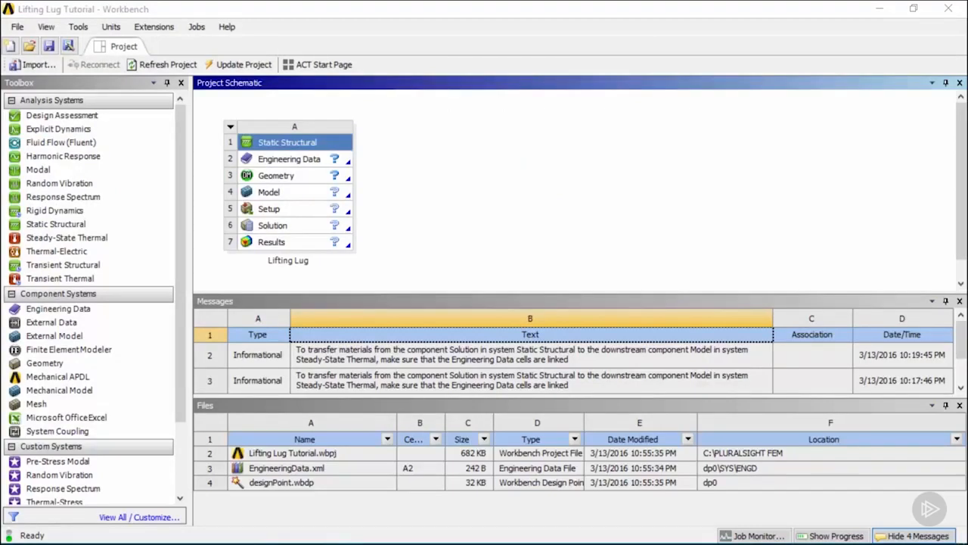
Display the properties of the Geometry cell in the Lifting Lug Static Structural system
{"action": "left_click", "coordinate": [316, 178]}
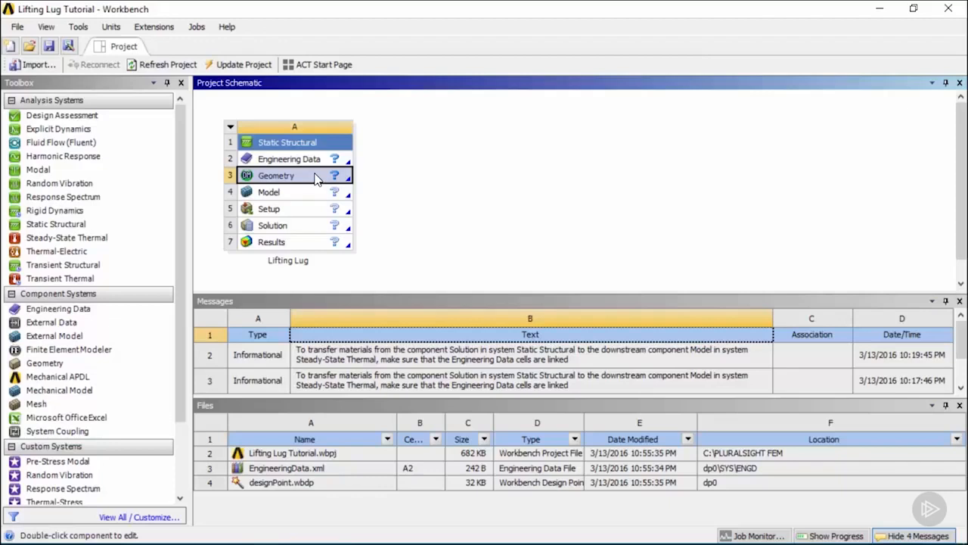
{"action": "right_click", "coordinate": [316, 178]}
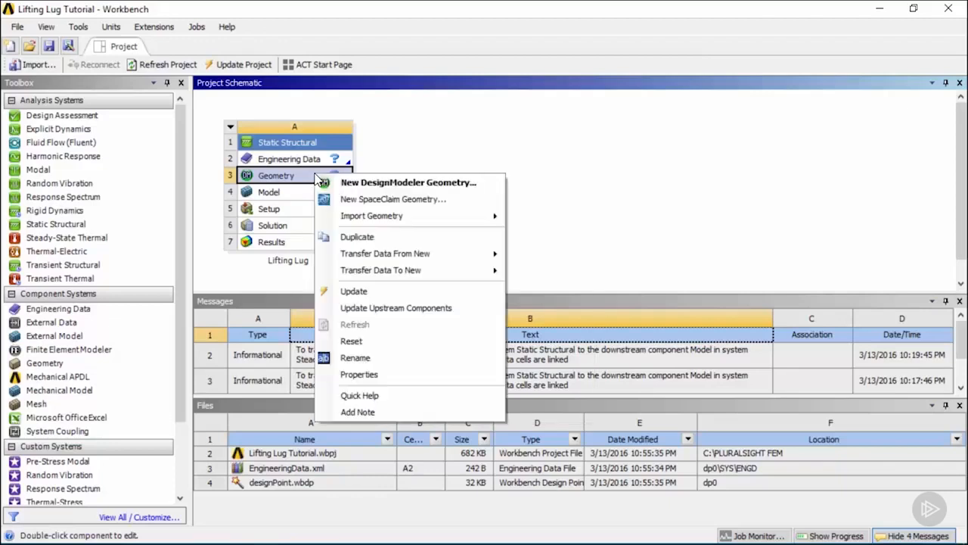
{"action": "left_click", "coordinate": [421, 378]}
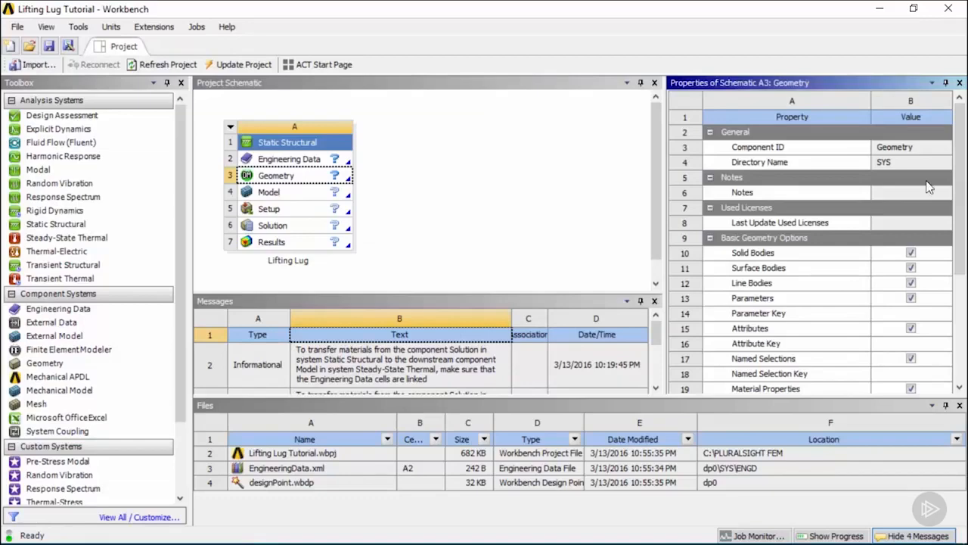
Hide the project files list and select the Parameter Key value in the basic geometry options
{"action": "left_click", "coordinate": [46, 27]}
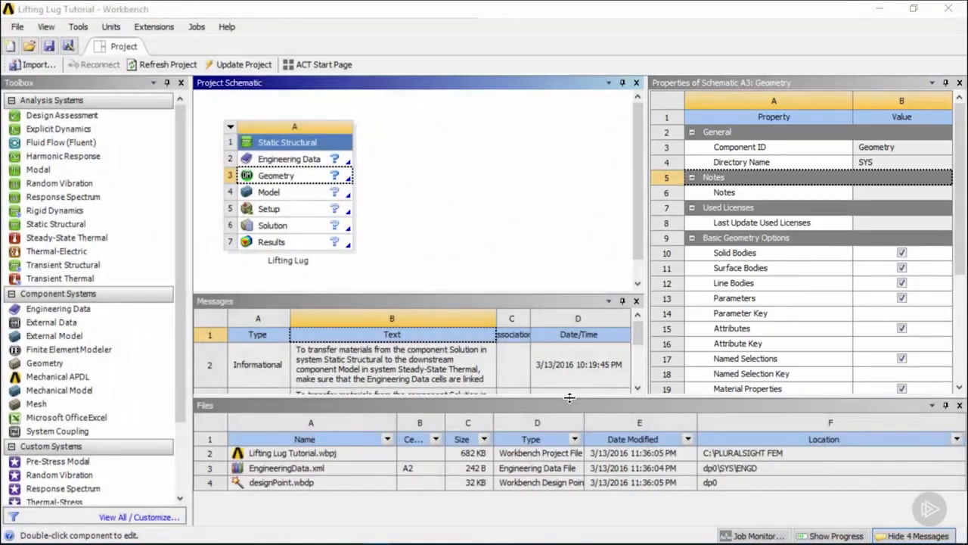
{"action": "left_click", "coordinate": [570, 400]}
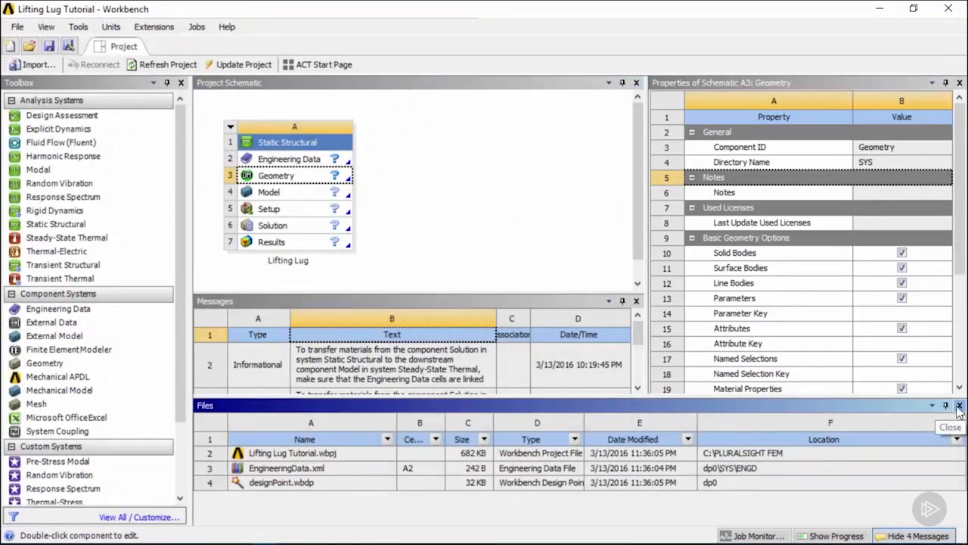
{"action": "left_click", "coordinate": [54, 29]}
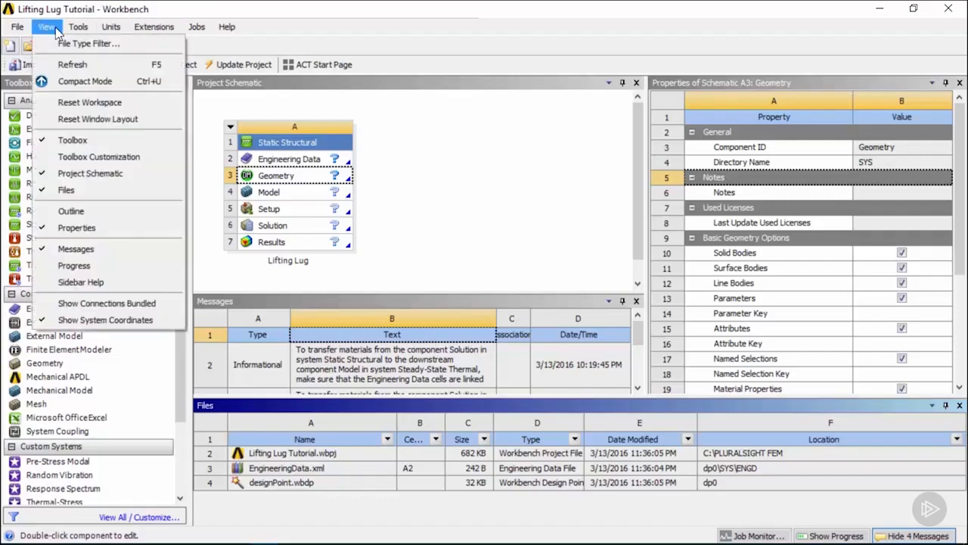
{"action": "left_click", "coordinate": [112, 192]}
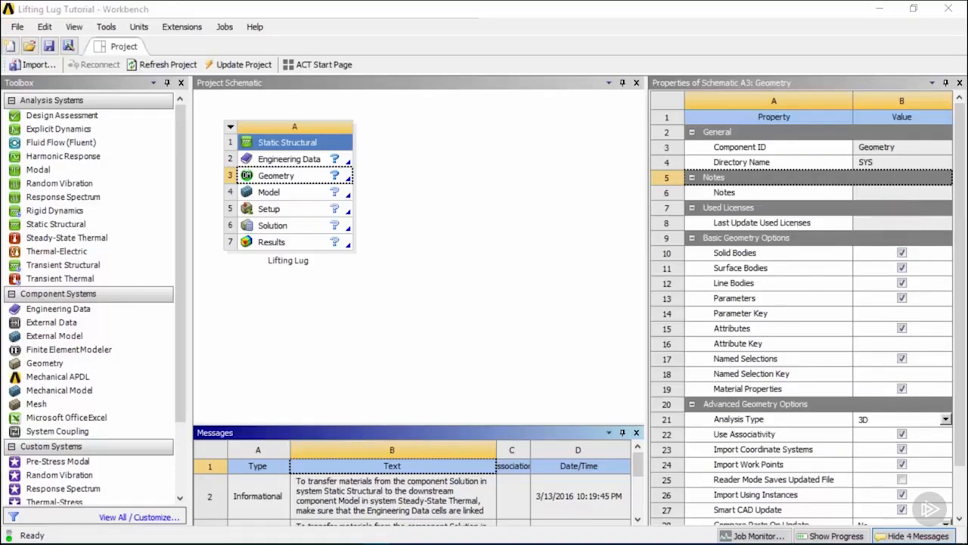
{"action": "left_click", "coordinate": [901, 328]}
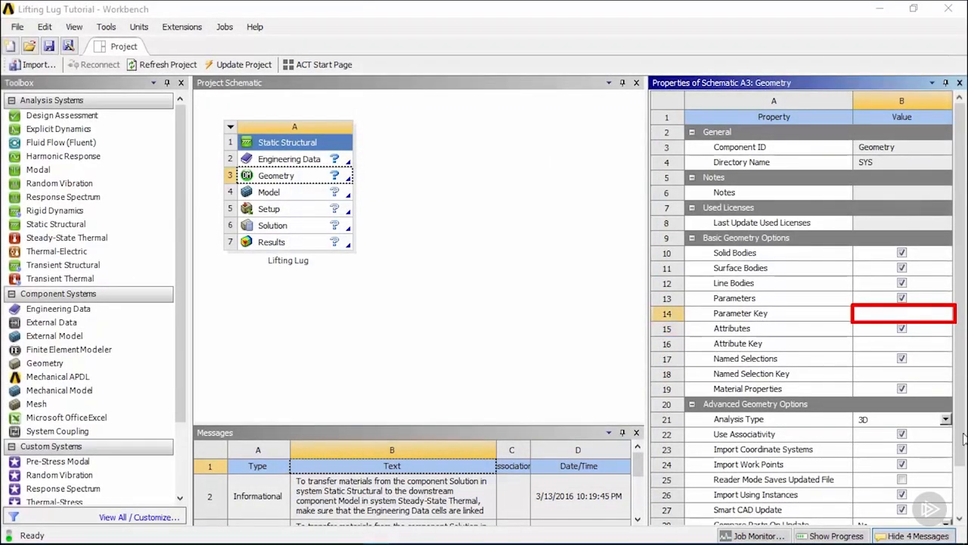
Set the Parameter Key in the basic geometry options to DS
{"action": "left_click", "coordinate": [894, 316]}
{"action": "type", "text": "DS"}
{"action": "key", "text": "Return"}
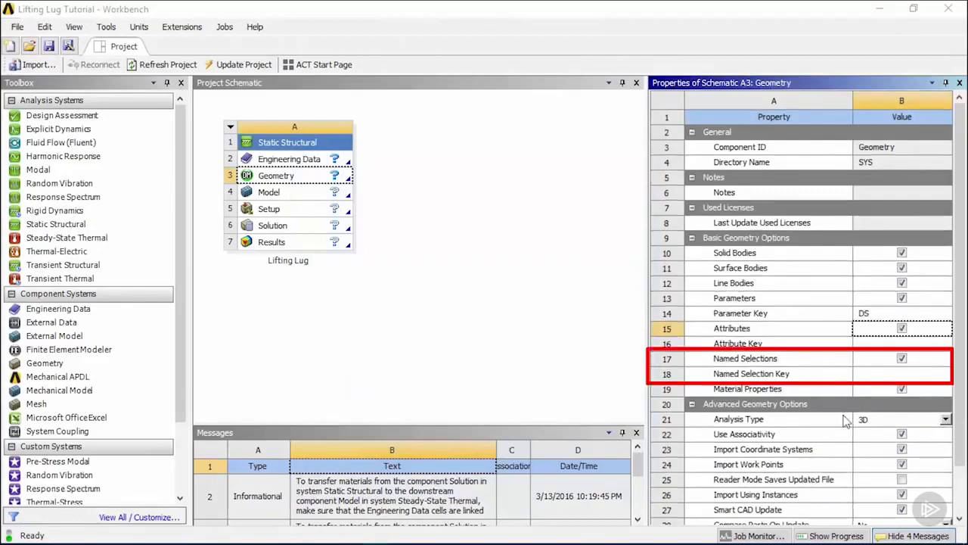
Examine the Named Selections and Material Properties rows and the analysis types available in the advanced geometry options
{"action": "left_click", "coordinate": [821, 361]}
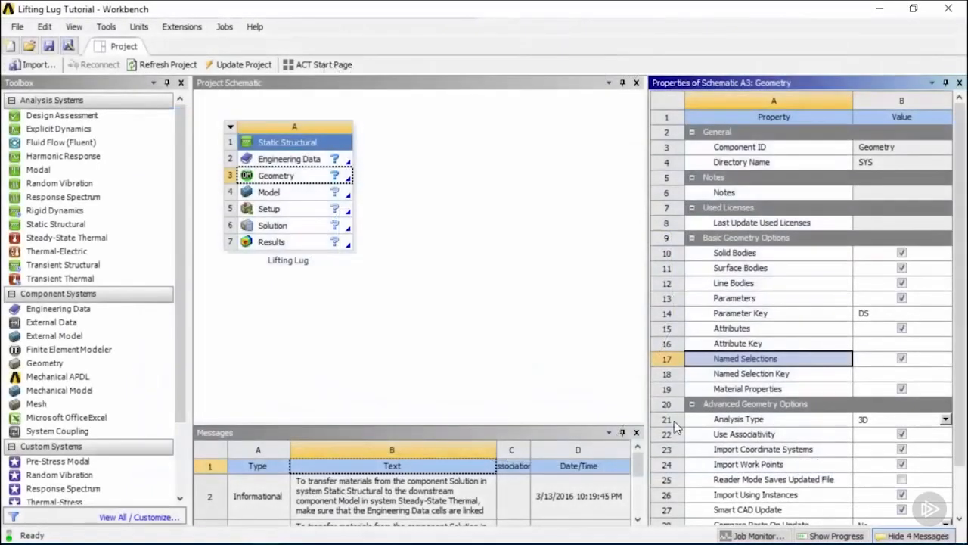
{"action": "left_click", "coordinate": [790, 391]}
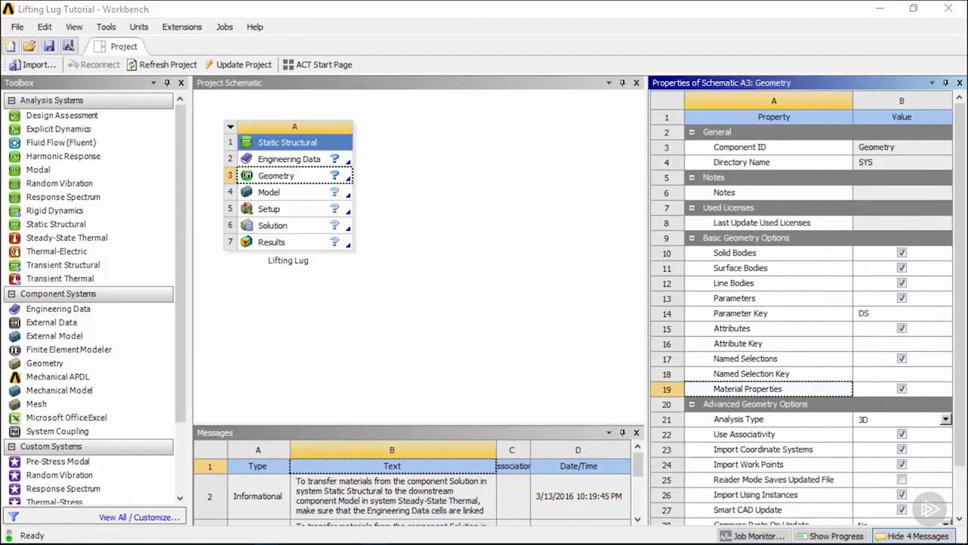
{"action": "scroll", "coordinate": [962, 382], "scroll_direction": "down", "scroll_amount": 3}
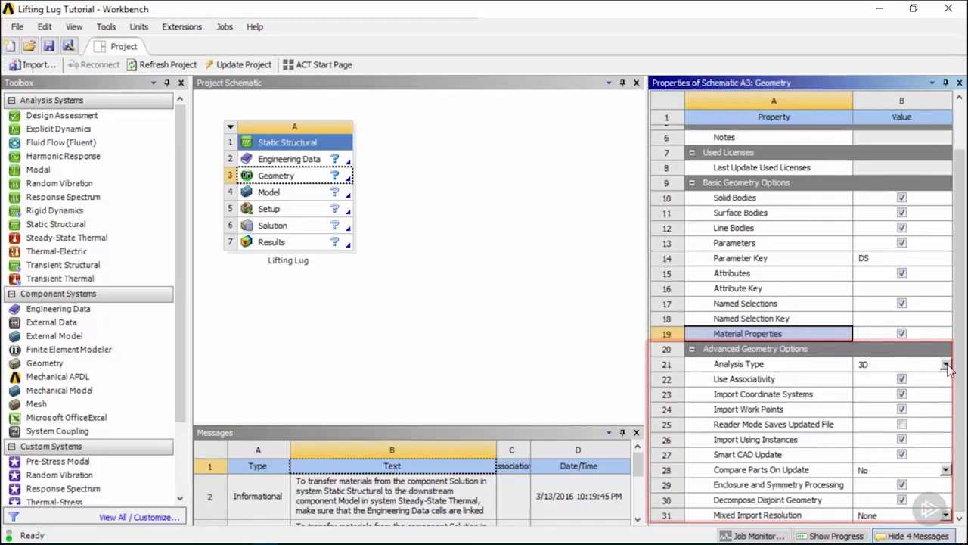
{"action": "left_click", "coordinate": [946, 364]}
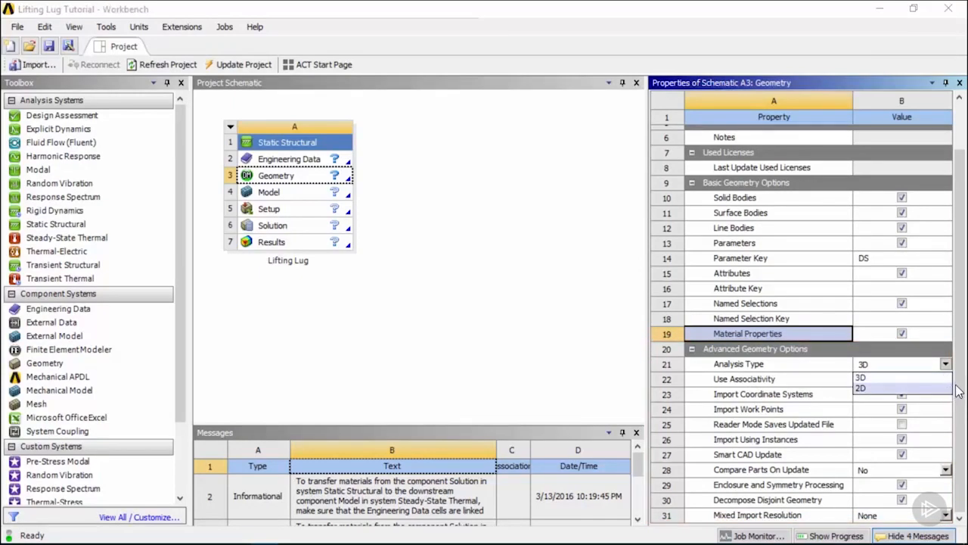
{"action": "left_click", "coordinate": [961, 388]}
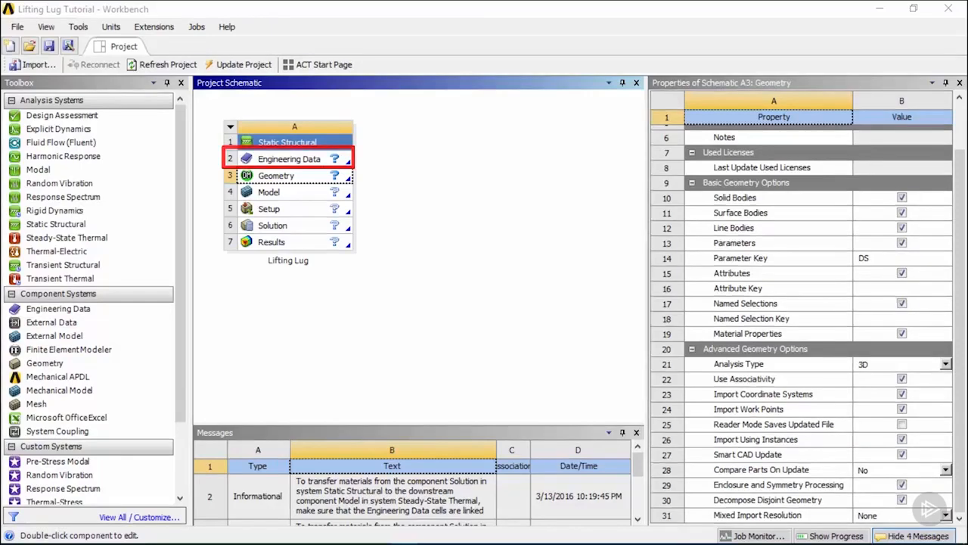
Open Engineering Data of the Lifting Lug Static Structural system
{"action": "left_click", "coordinate": [329, 166]}
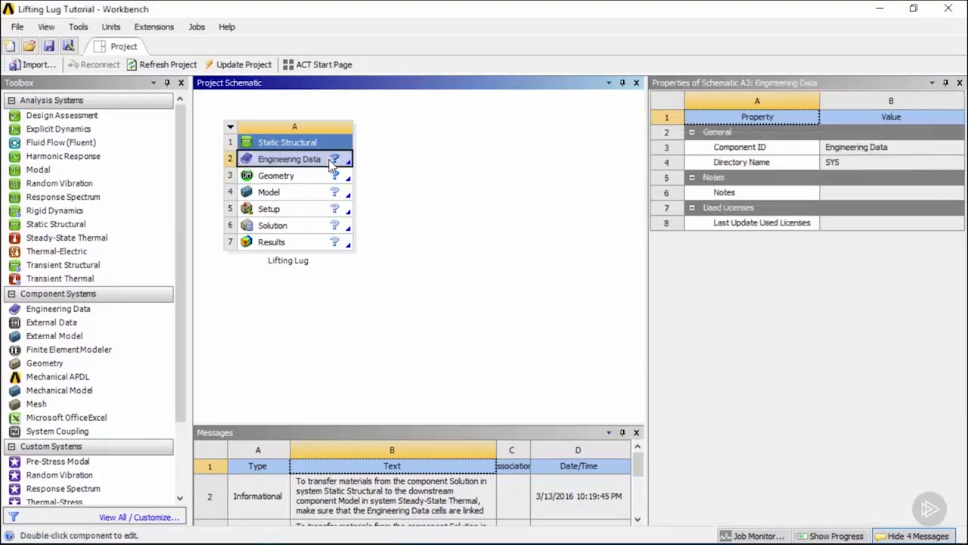
{"action": "double_click", "coordinate": [332, 166]}
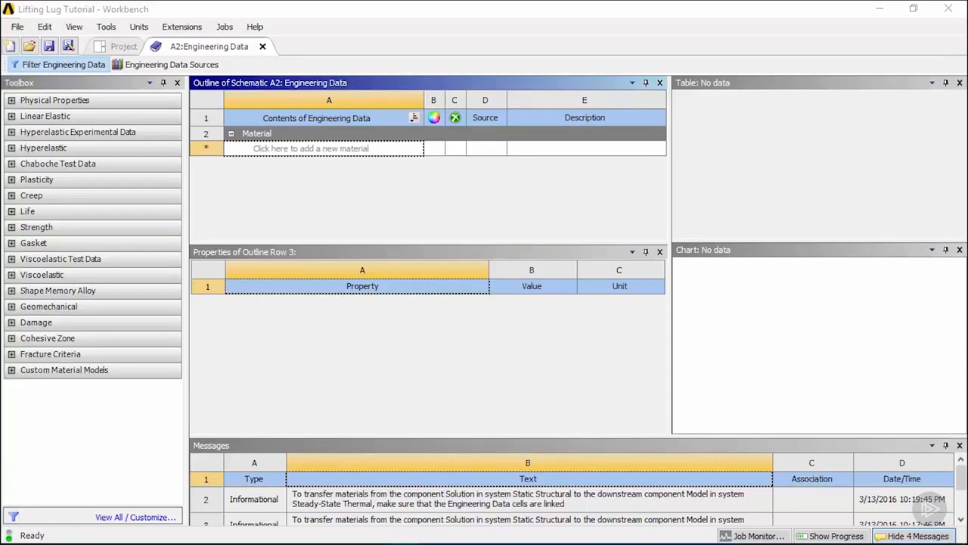
{"action": "left_click", "coordinate": [55, 99]}
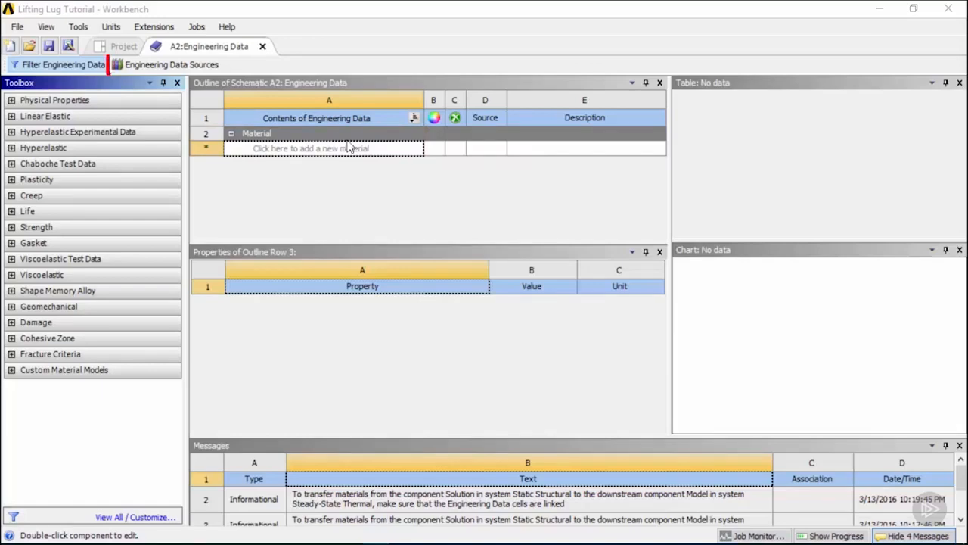
Display the engineering data sources and hide the messages list
{"action": "left_click", "coordinate": [214, 72]}
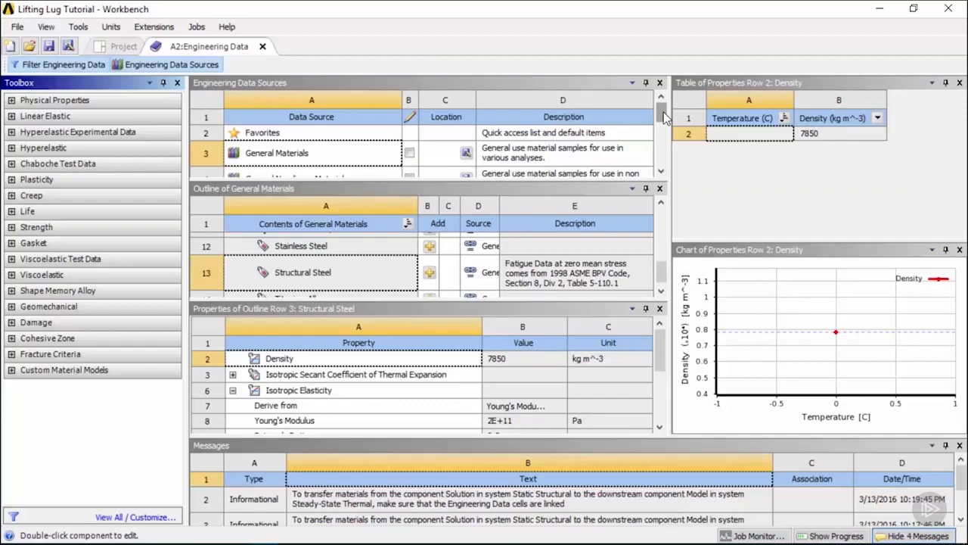
{"action": "left_click", "coordinate": [663, 117]}
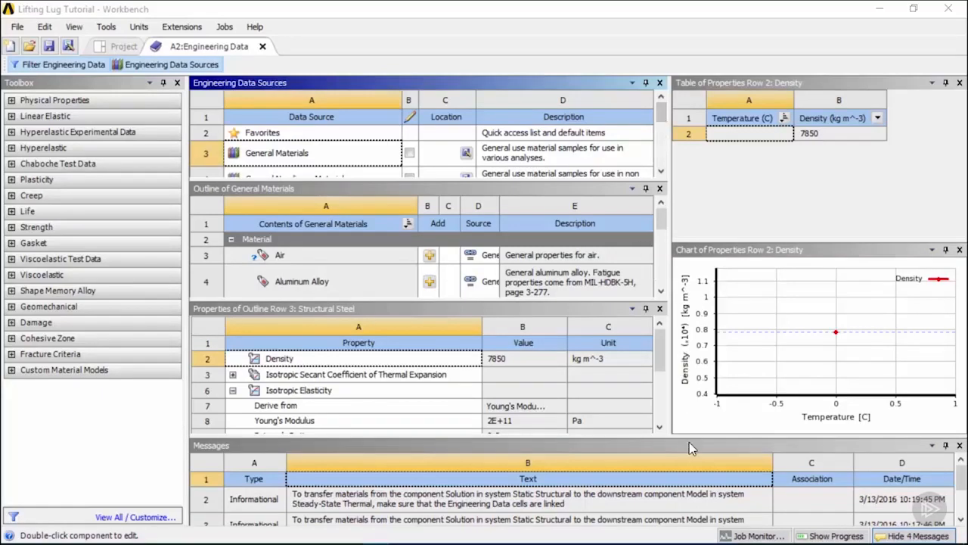
{"action": "left_click", "coordinate": [959, 447]}
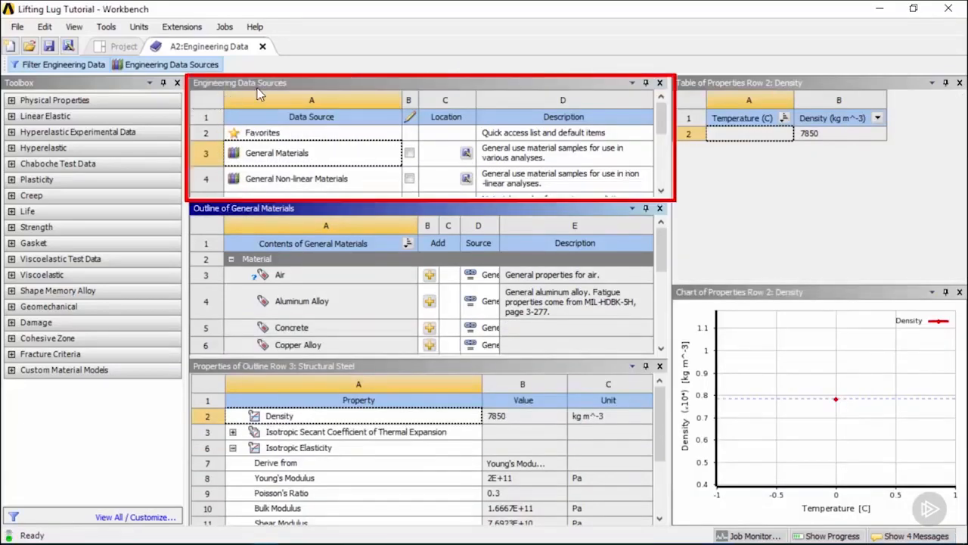
Look through the list of engineering data sources and select the General Materials library
{"action": "scroll", "coordinate": [664, 130], "scroll_direction": "down", "scroll_amount": 1}
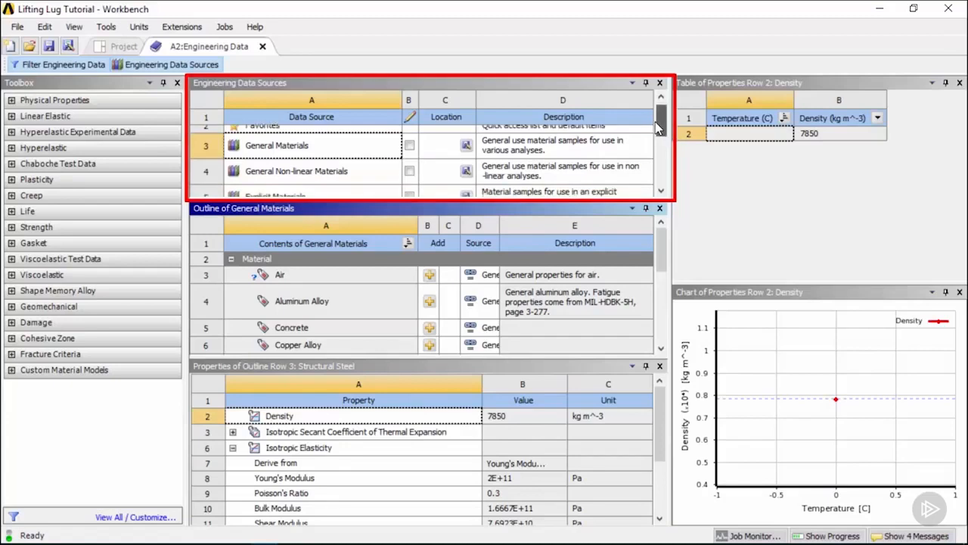
{"action": "left_click_drag", "start_coordinate": [657, 127], "coordinate": [660, 134]}
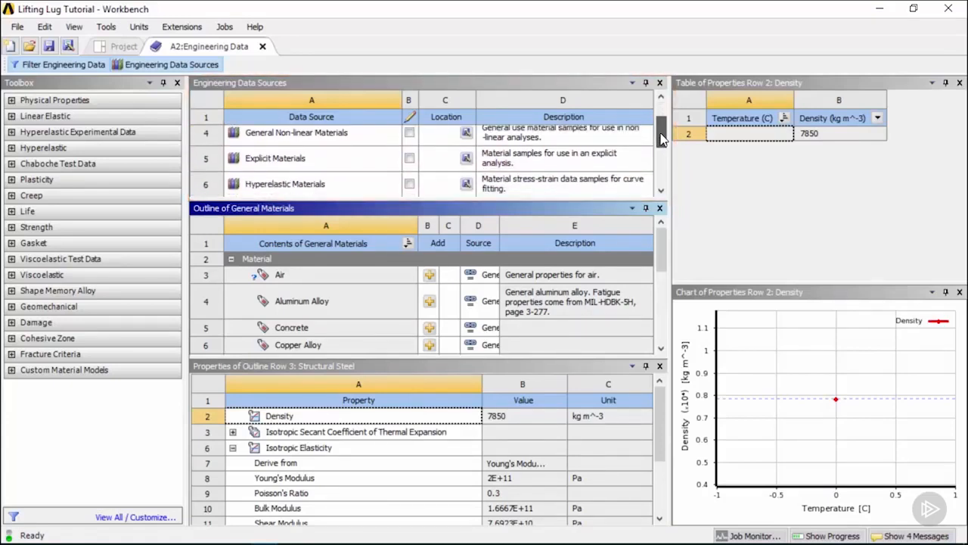
{"action": "mouse_move", "coordinate": [663, 138]}
{"action": "left_mouse_down"}
{"action": "mouse_move", "coordinate": [668, 175]}
{"action": "mouse_move", "coordinate": [668, 121]}
{"action": "left_mouse_up"}
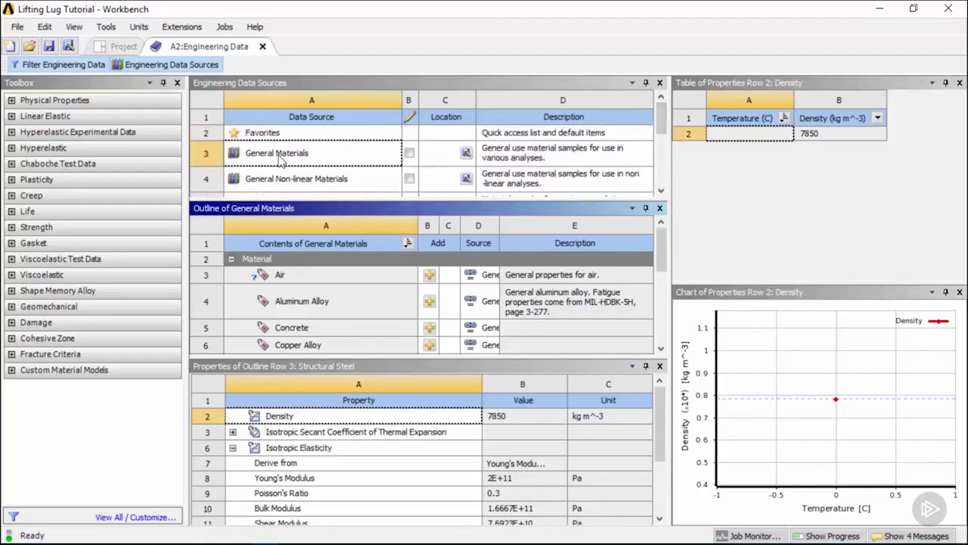
{"action": "left_click", "coordinate": [330, 163]}
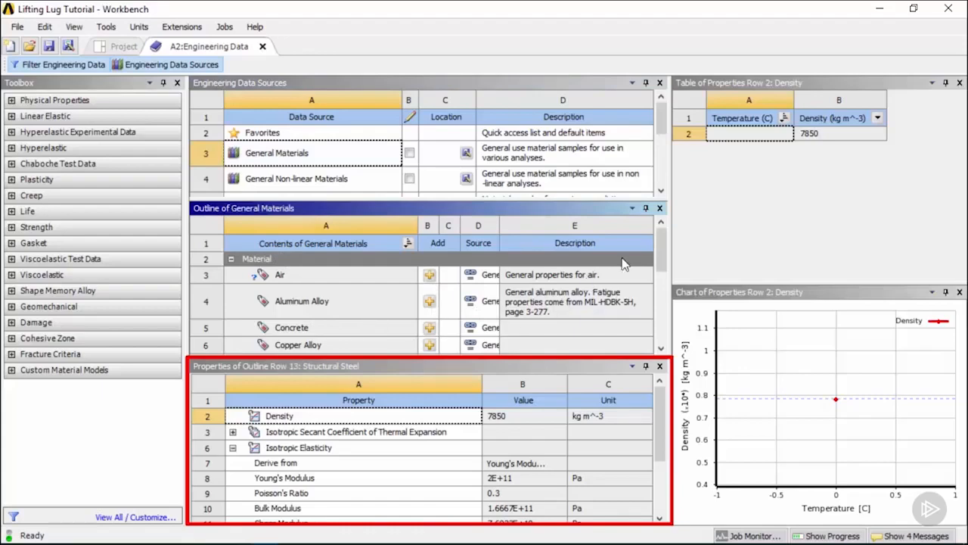
Examine the material properties of Aluminum Alloy in General Materials, and select its Density to view the related table and chart
{"action": "left_click", "coordinate": [371, 313]}
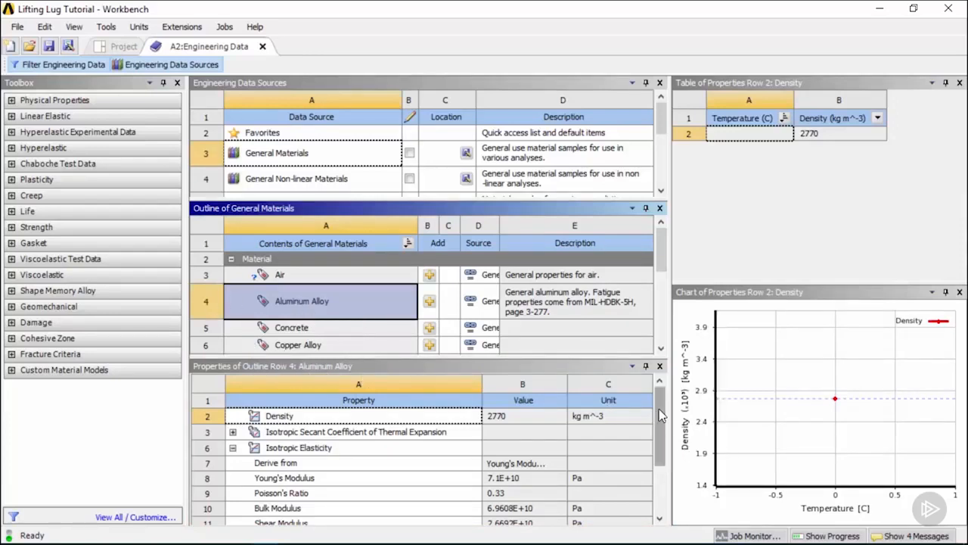
{"action": "left_click_drag", "start_coordinate": [659, 409], "coordinate": [670, 463]}
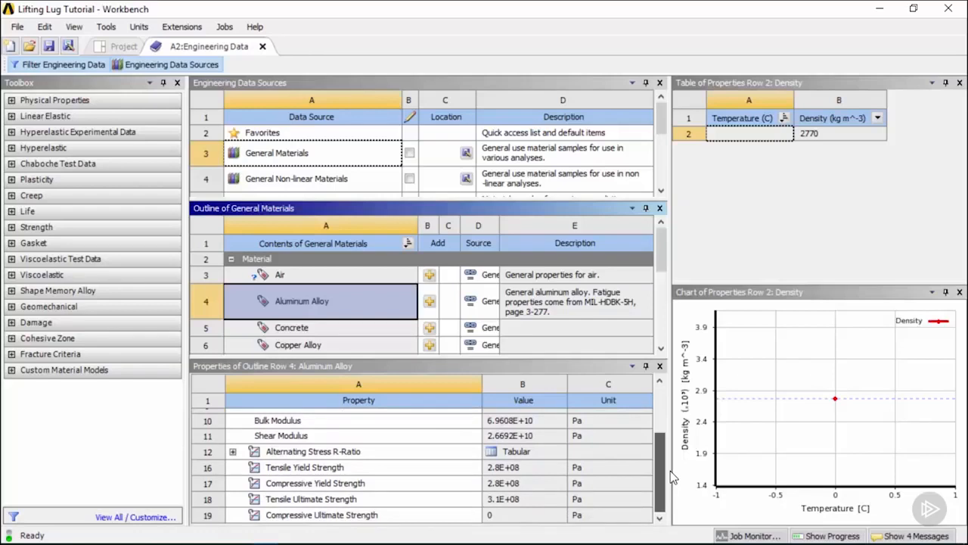
{"action": "left_click_drag", "start_coordinate": [670, 470], "coordinate": [663, 386]}
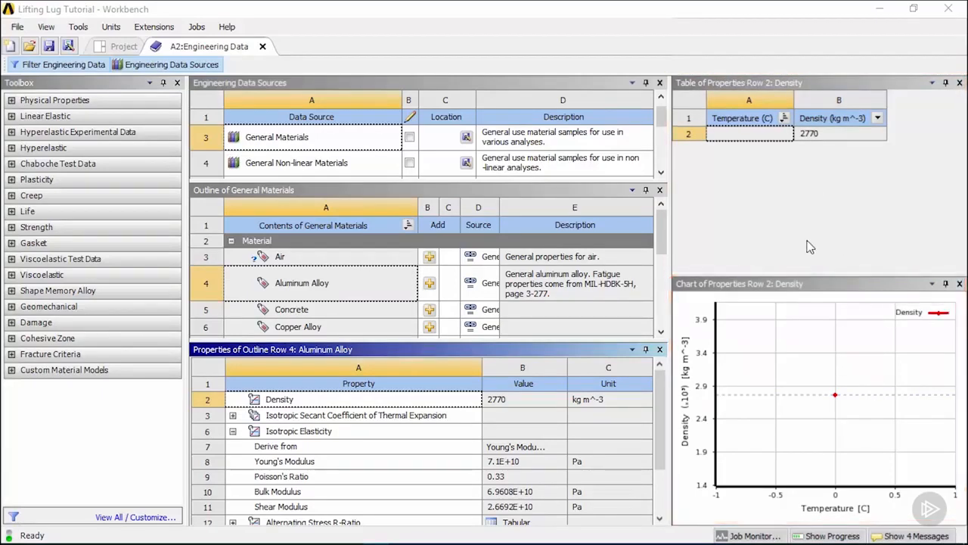
{"action": "left_click", "coordinate": [318, 406]}
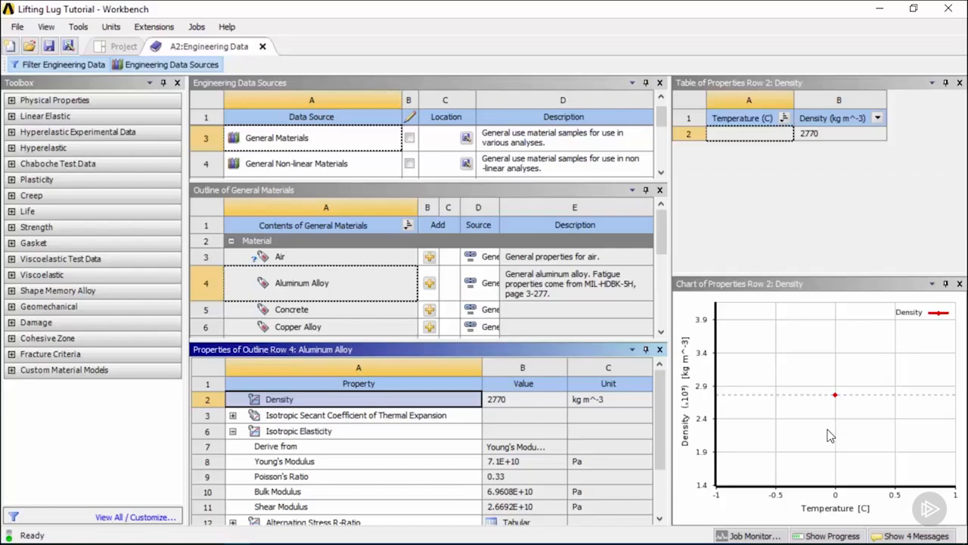
Try unlocking the General Materials library for editing, and locate the entry for adding a new library
{"action": "left_click", "coordinate": [372, 82]}
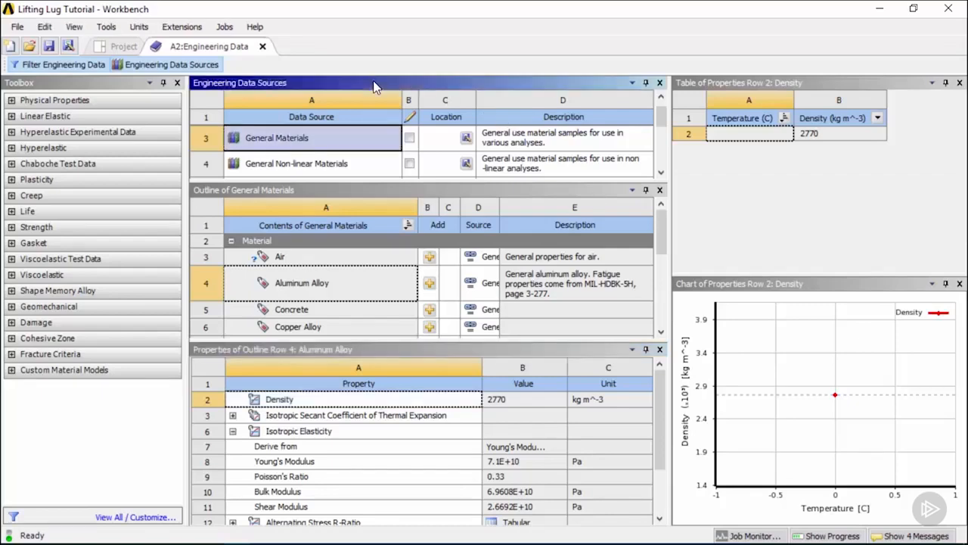
{"action": "left_click", "coordinate": [412, 139]}
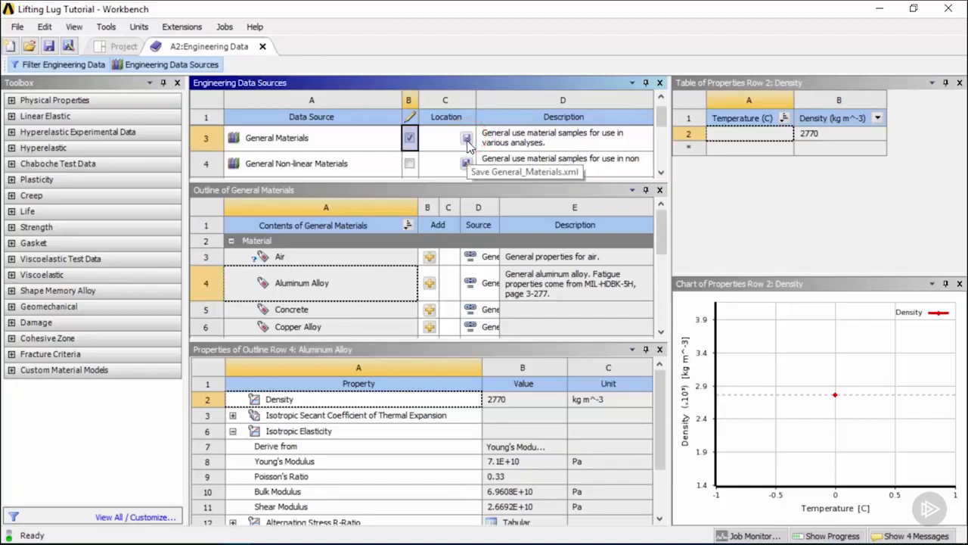
{"action": "left_click_drag", "start_coordinate": [661, 117], "coordinate": [659, 156]}
{"action": "left_click", "coordinate": [466, 169]}
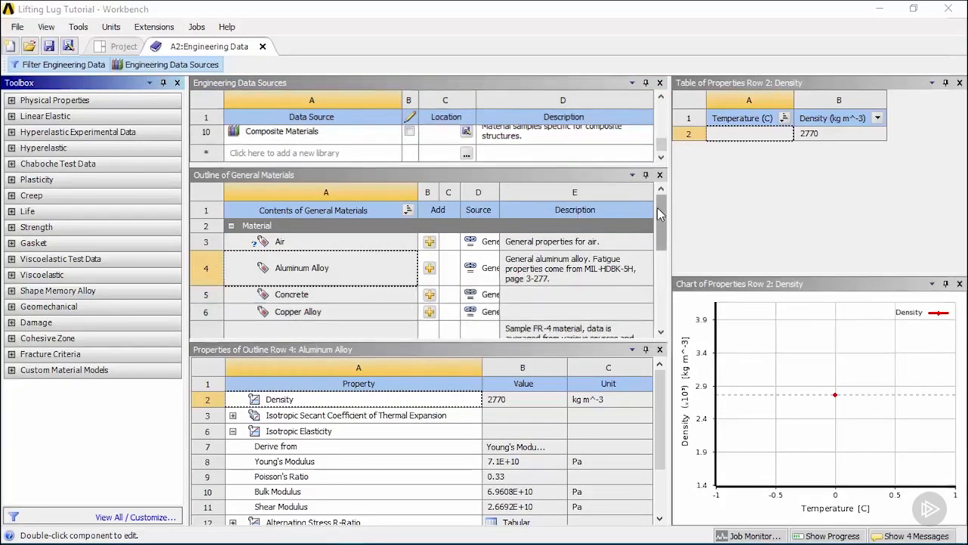
Add Structural Steel from General Materials to the Engineering Data, and leave the data sources to show the project's materials
{"action": "left_click_drag", "start_coordinate": [660, 209], "coordinate": [654, 294]}
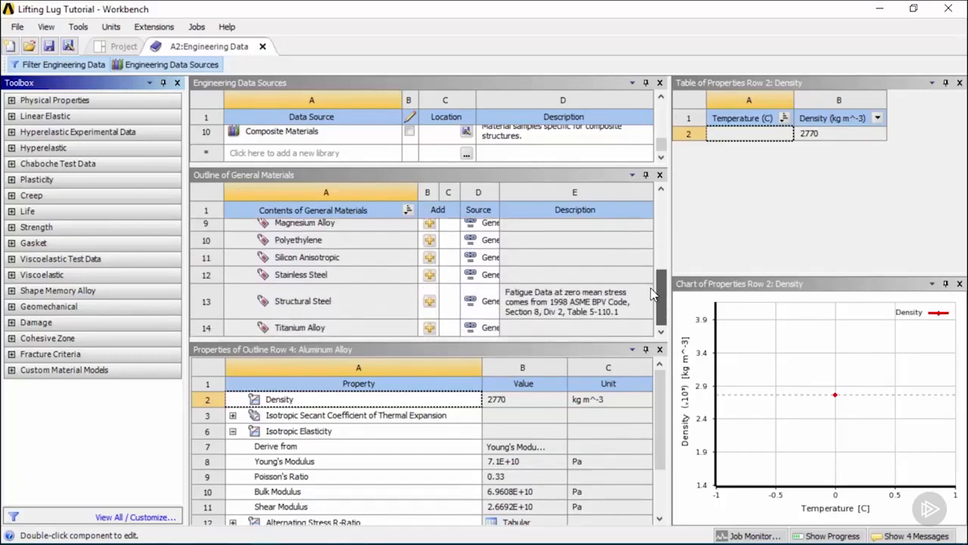
{"action": "left_click", "coordinate": [431, 305]}
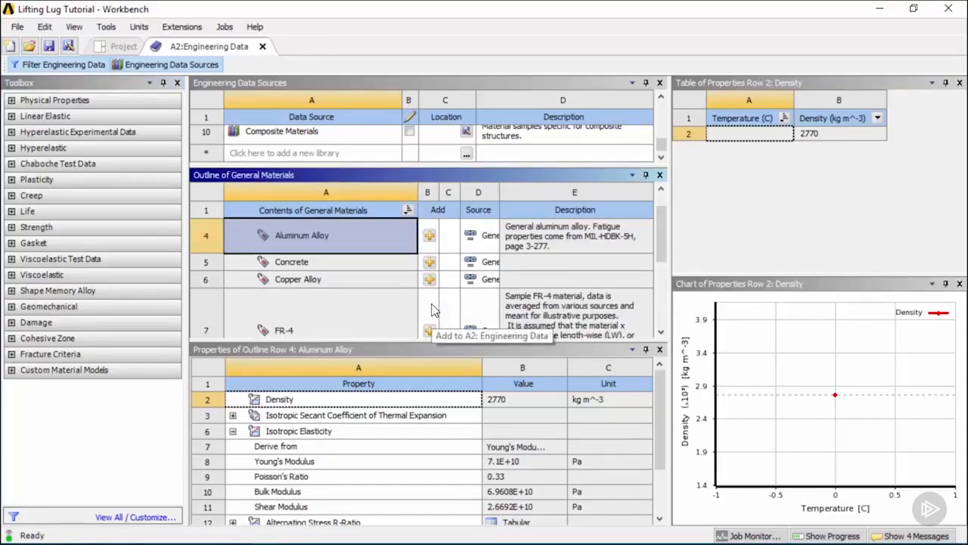
{"action": "left_click", "coordinate": [211, 67]}
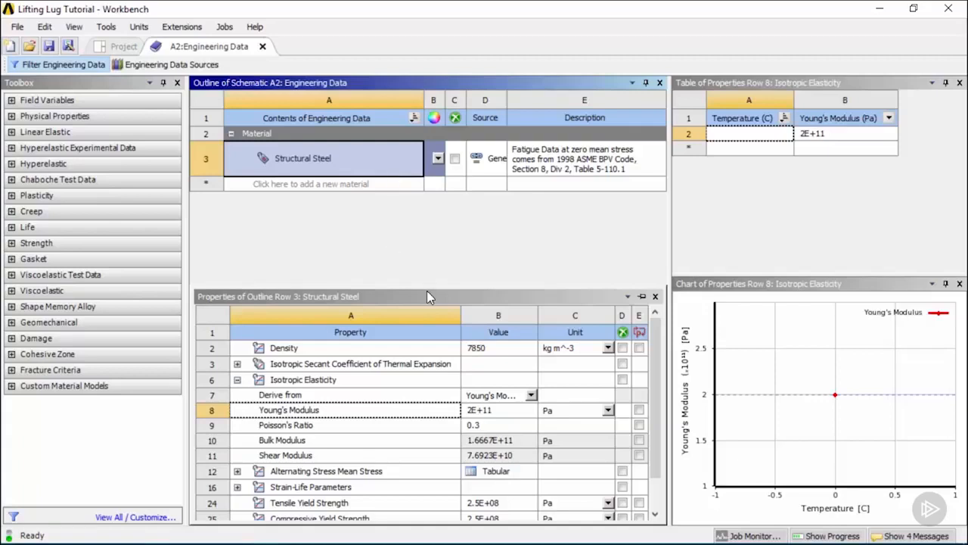
Enlarge the Structural Steel properties pane to list all properties, and open the Density value for editing
{"action": "left_click", "coordinate": [495, 297]}
{"action": "left_click_drag", "start_coordinate": [495, 288], "coordinate": [518, 207]}
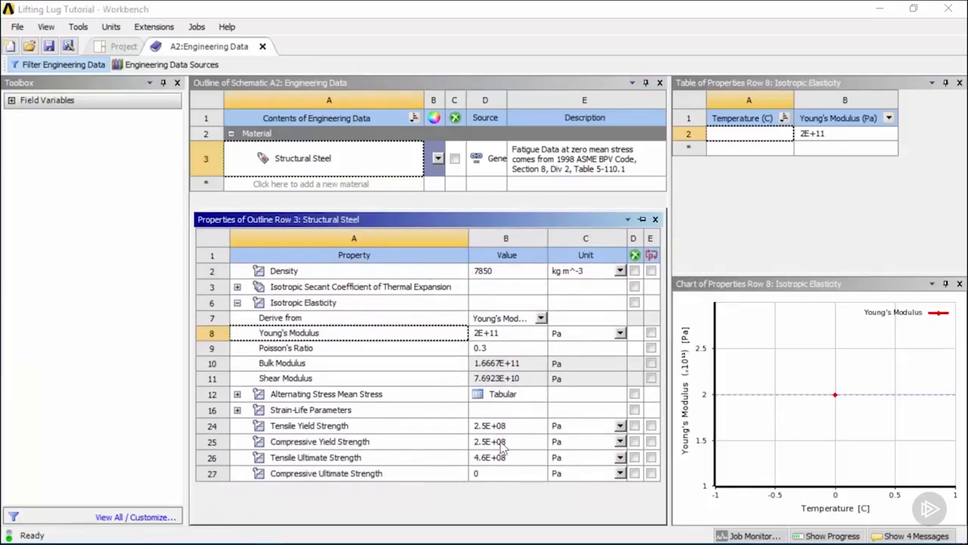
{"action": "left_click", "coordinate": [507, 274]}
{"action": "left_click", "coordinate": [507, 274]}
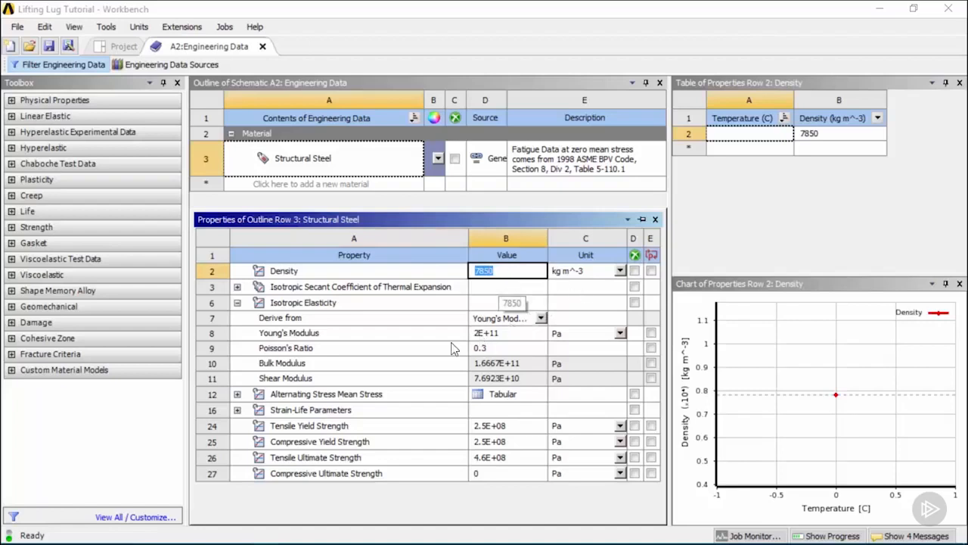
Set the unit of Structural Steel's Young's Modulus to MPa
{"action": "left_click", "coordinate": [328, 337]}
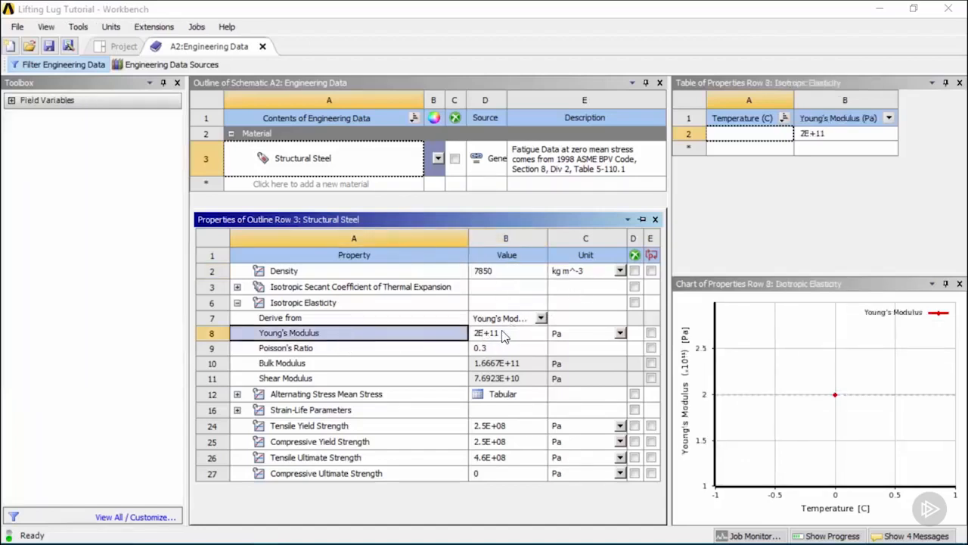
{"action": "left_click", "coordinate": [619, 334]}
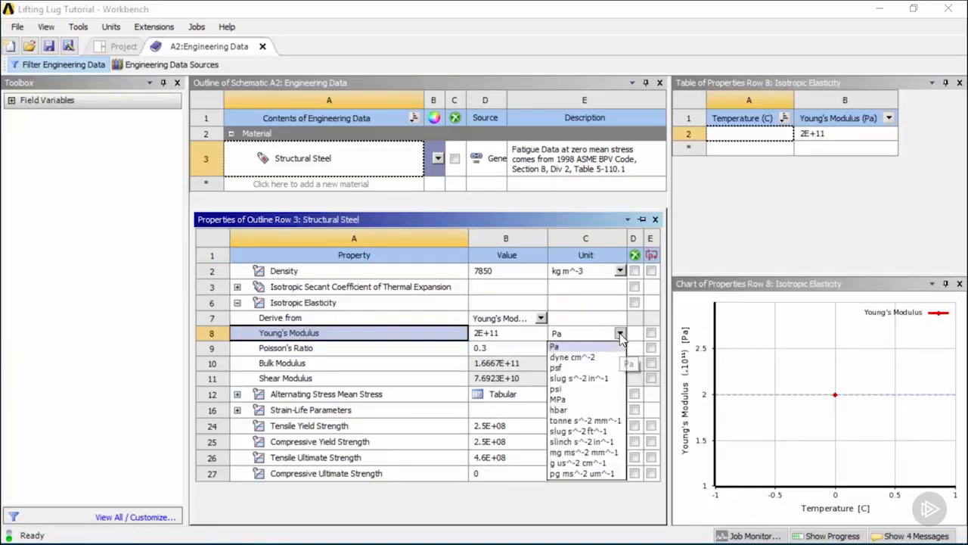
{"action": "left_click", "coordinate": [577, 398]}
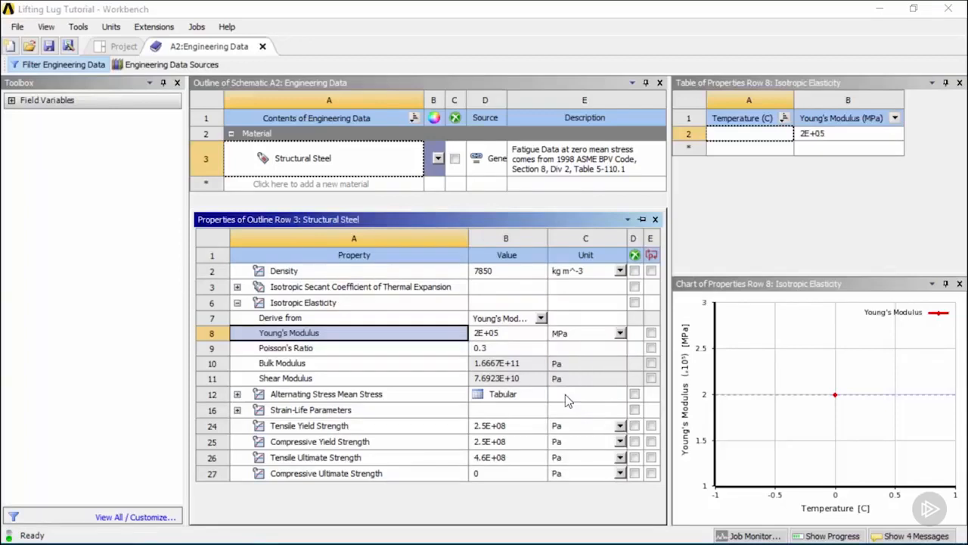
Open the Young's Modulus value for editing, leave it, and select Structural Steel to view the property categories that can be added
{"action": "left_click", "coordinate": [508, 337]}
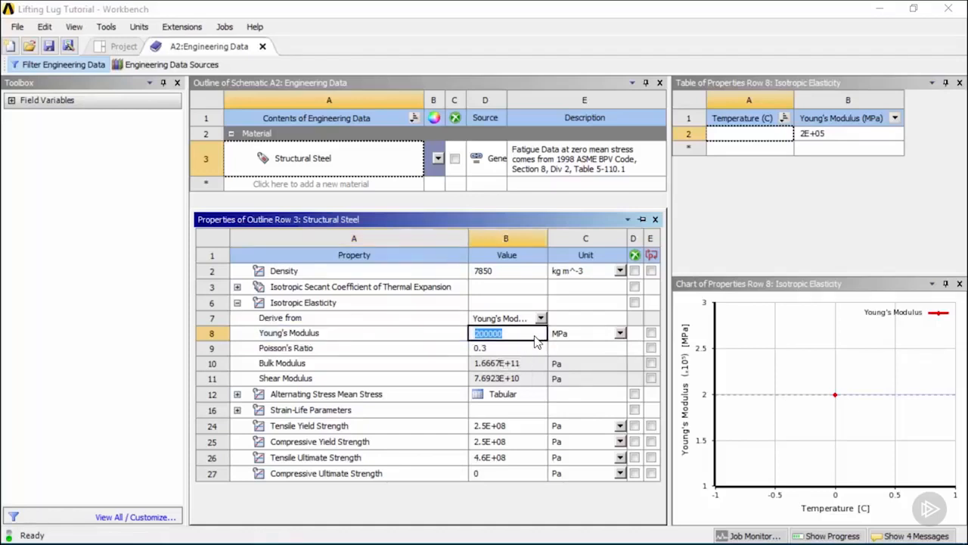
{"action": "left_click", "coordinate": [391, 342]}
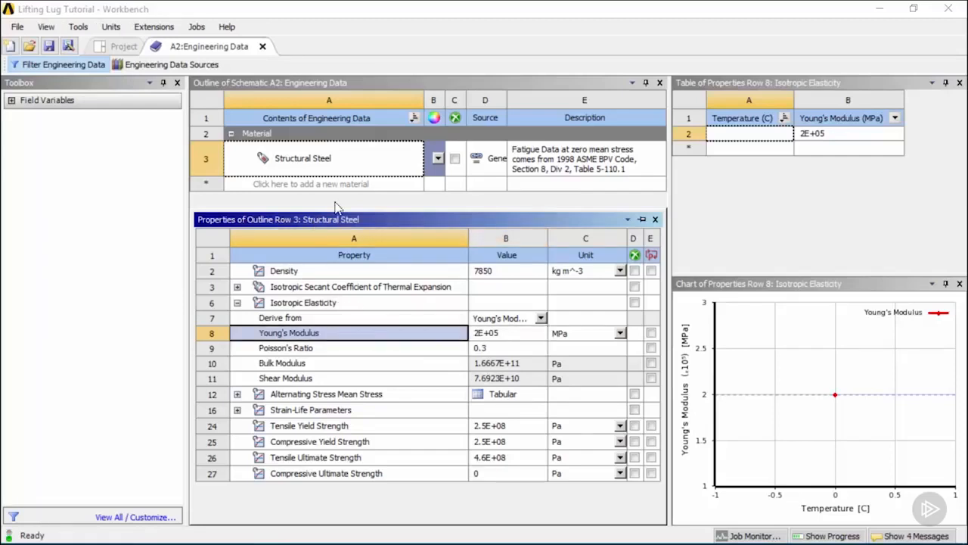
{"action": "left_click", "coordinate": [366, 156]}
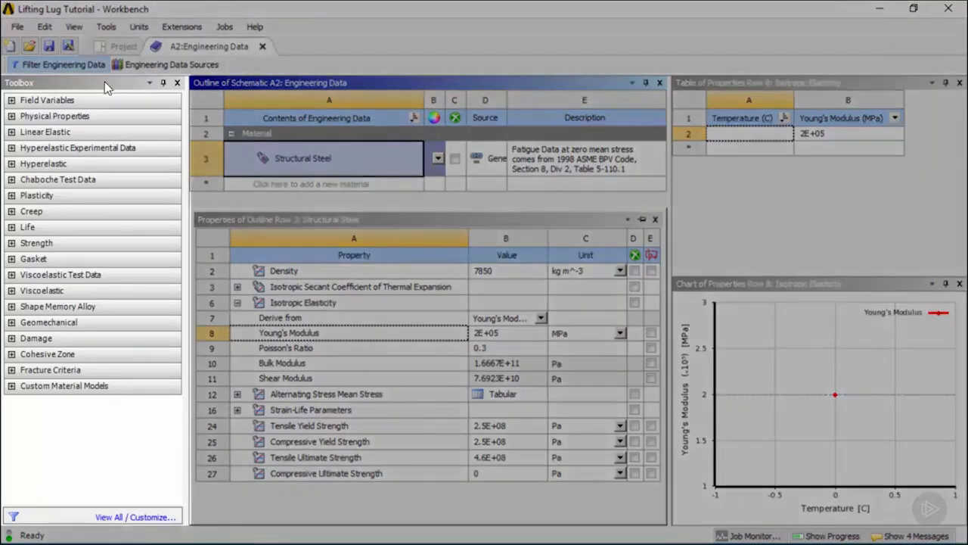
{"action": "left_click", "coordinate": [105, 84]}
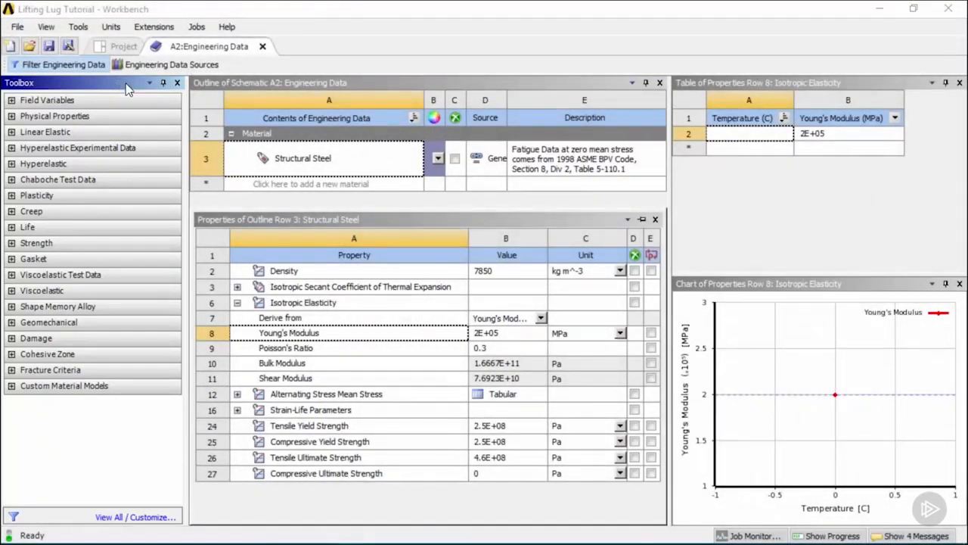
Add the Orthotropic Elasticity property from the Linear Elastic category to Structural Steel
{"action": "left_click", "coordinate": [12, 133]}
{"action": "left_click_drag", "start_coordinate": [14, 147], "coordinate": [121, 159]}
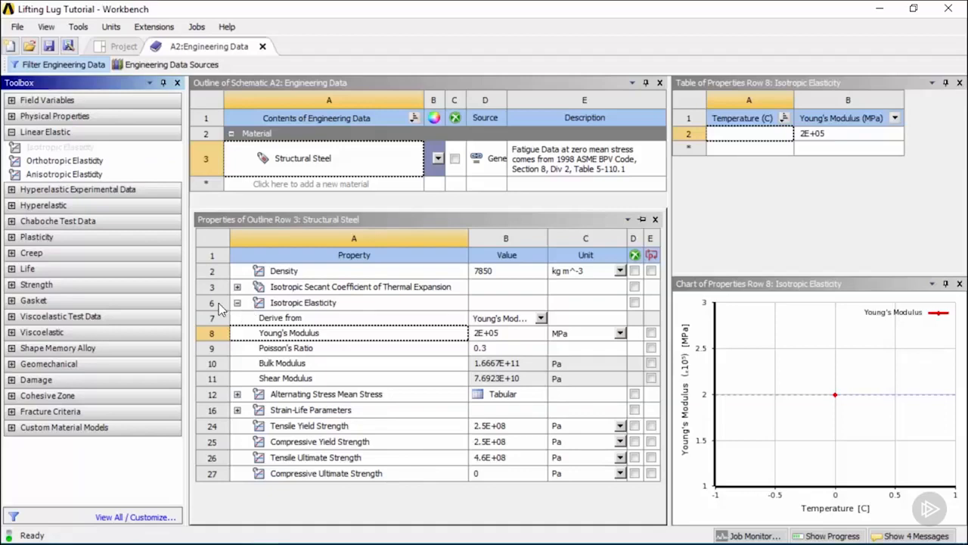
{"action": "left_click", "coordinate": [313, 306]}
{"action": "left_click", "coordinate": [336, 165]}
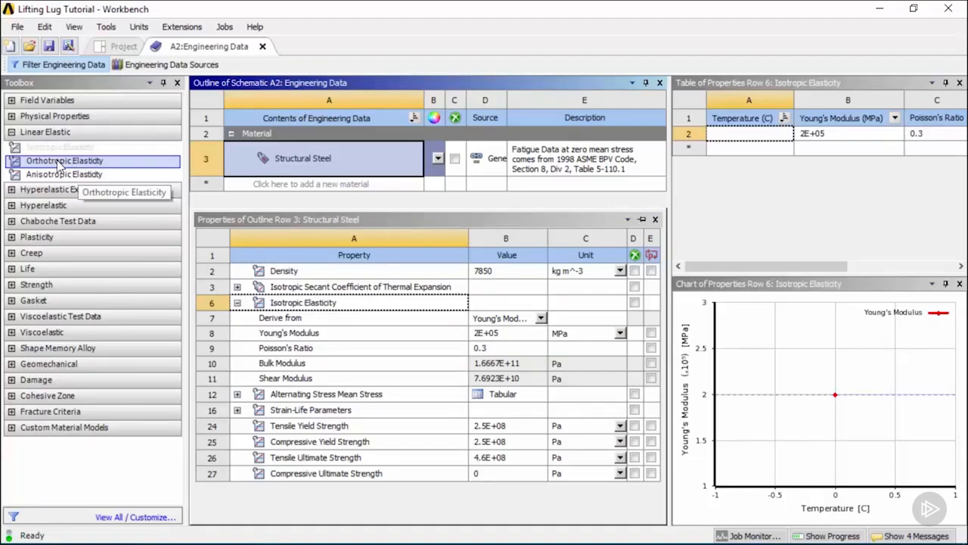
{"action": "left_click_drag", "start_coordinate": [60, 168], "coordinate": [271, 355]}
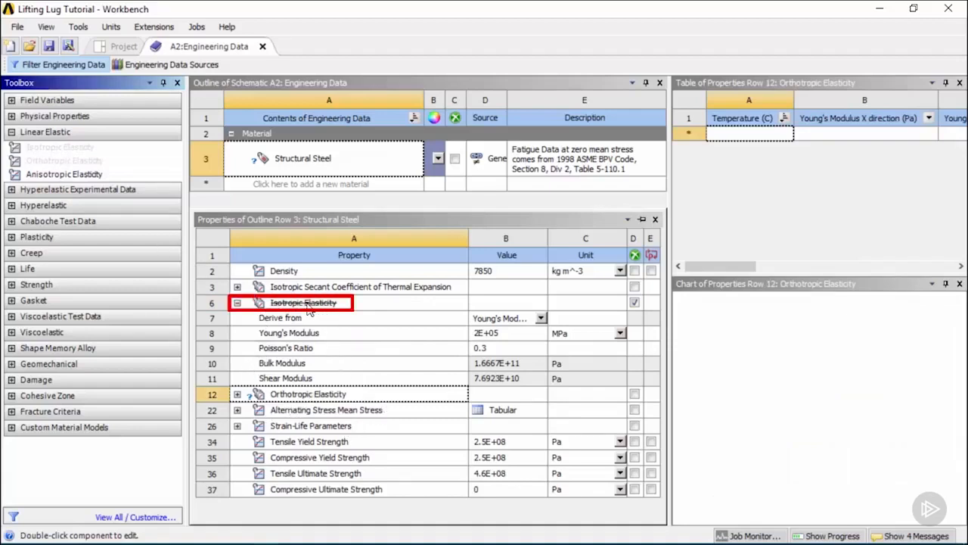
Expand Structural Steel's Orthotropic Elasticity and review the directional moduli and Poisson's ratios it requires
{"action": "left_click", "coordinate": [294, 399]}
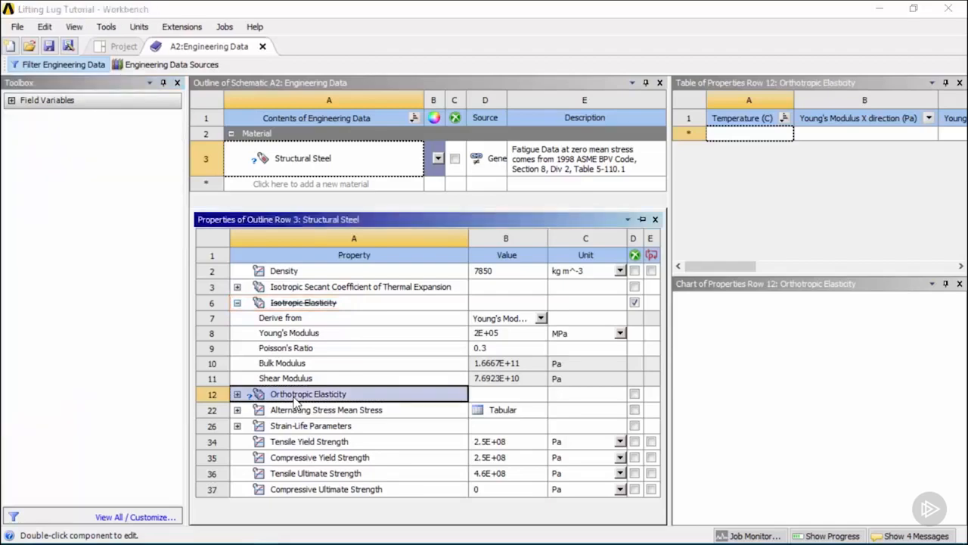
{"action": "left_click", "coordinate": [236, 395]}
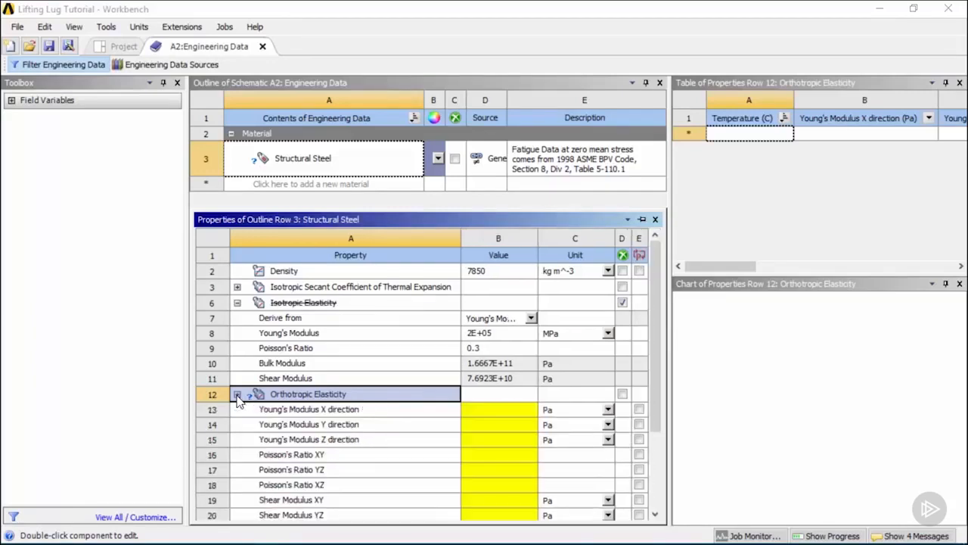
{"action": "scroll", "coordinate": [340, 404], "scroll_direction": "down", "scroll_amount": 1}
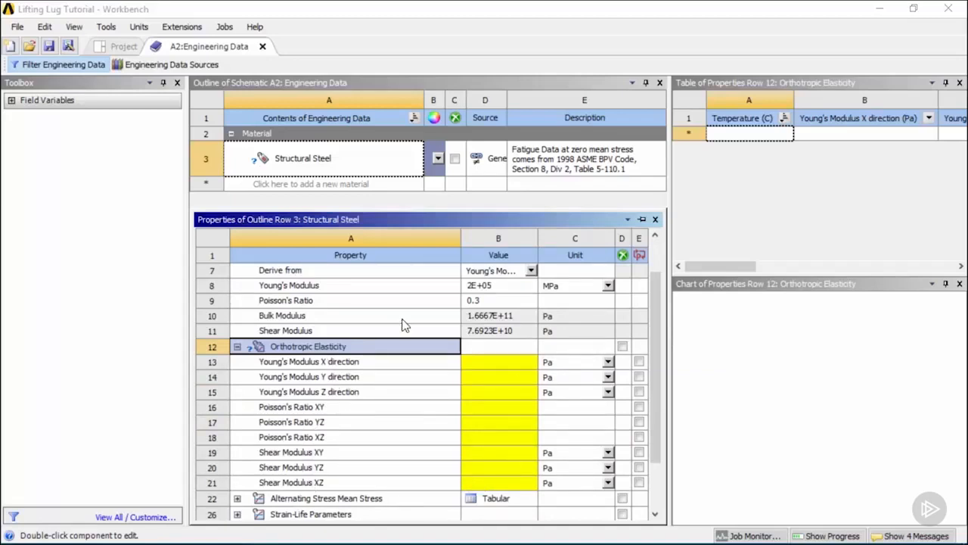
{"action": "scroll", "coordinate": [655, 377], "scroll_direction": "up", "scroll_amount": 1}
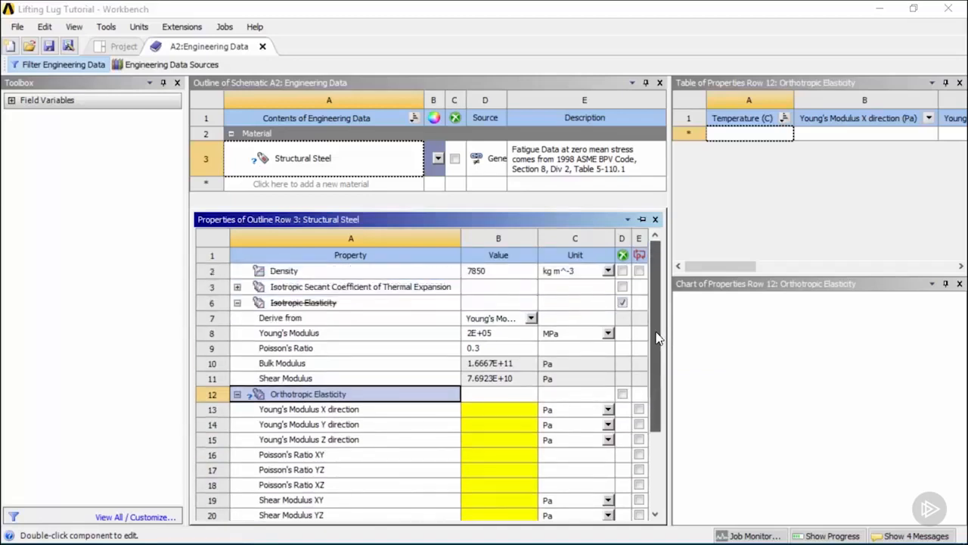
Delete Orthotropic Elasticity from Structural Steel and unsuppress Isotropic Elasticity, leaving the Linear Elastic category collapsed
{"action": "right_click", "coordinate": [330, 401]}
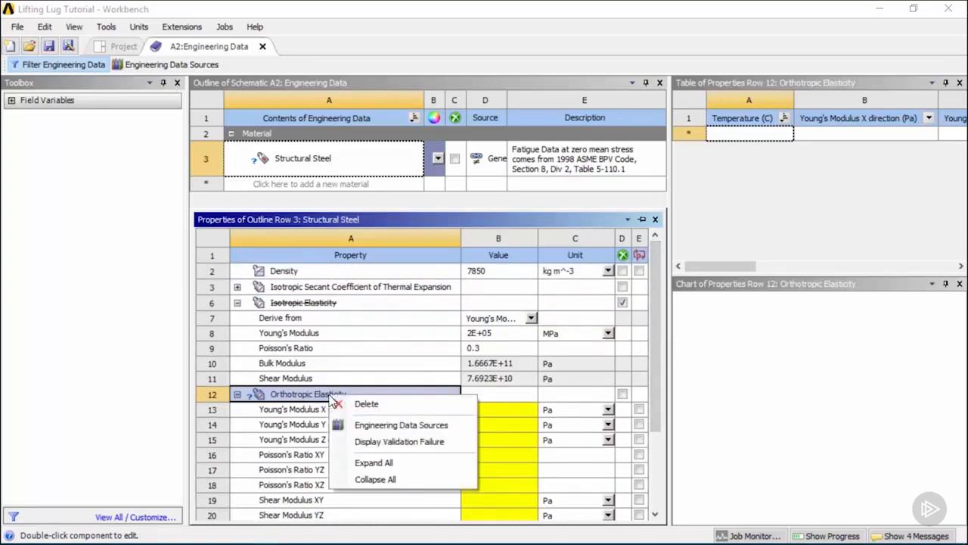
{"action": "left_click", "coordinate": [368, 404]}
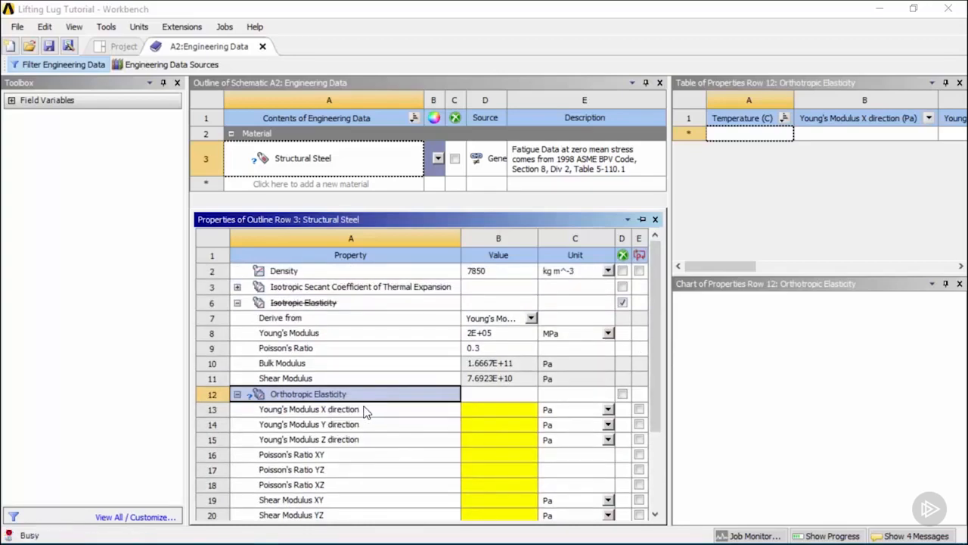
{"action": "left_click", "coordinate": [304, 309]}
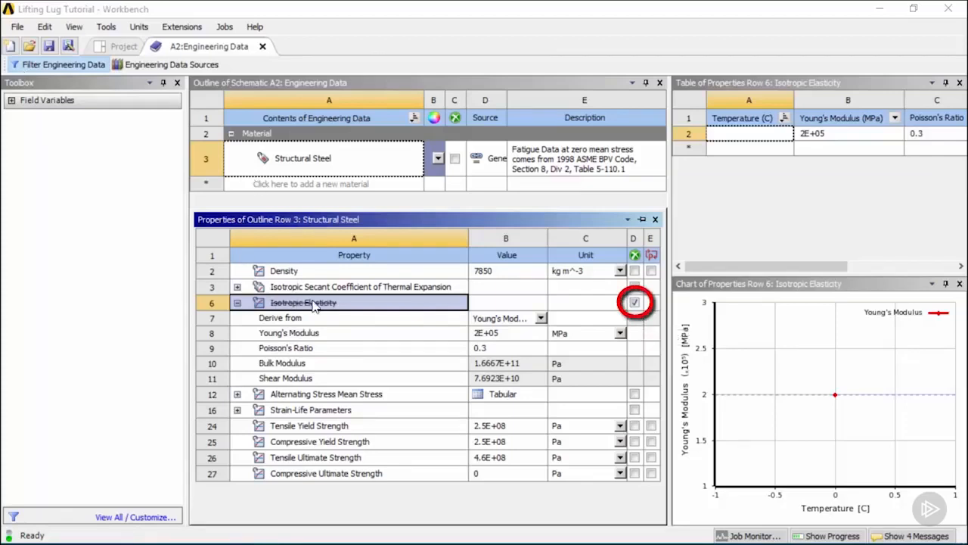
{"action": "left_click", "coordinate": [635, 302]}
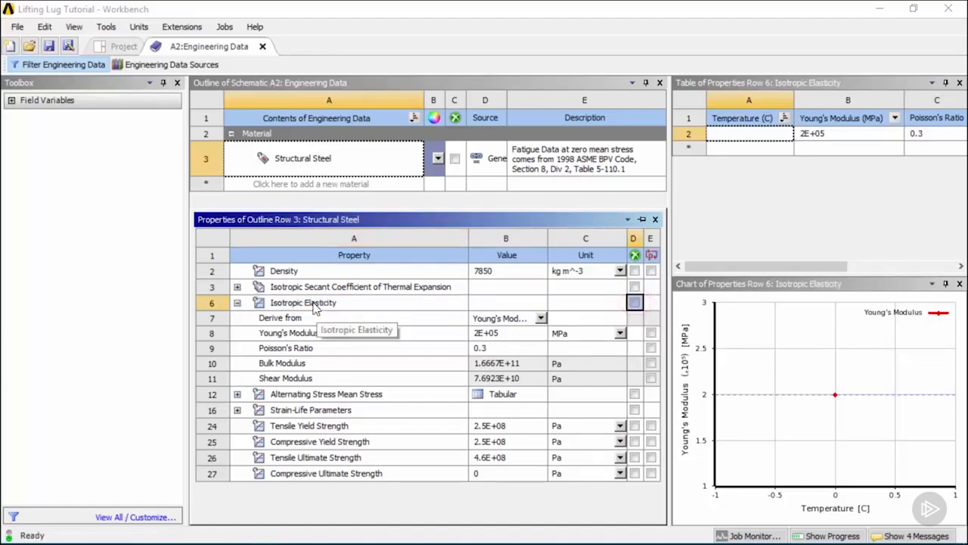
{"action": "left_click", "coordinate": [363, 168]}
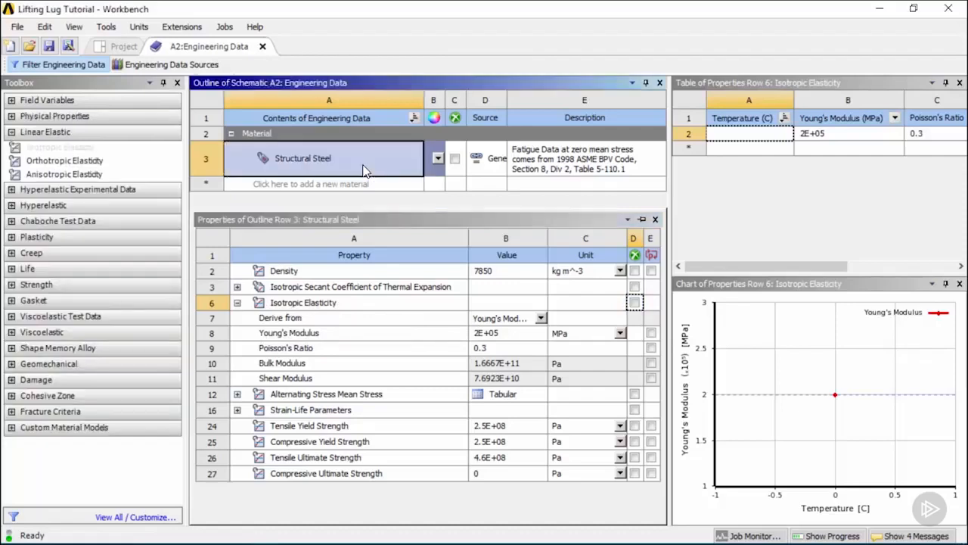
{"action": "left_click", "coordinate": [12, 133]}
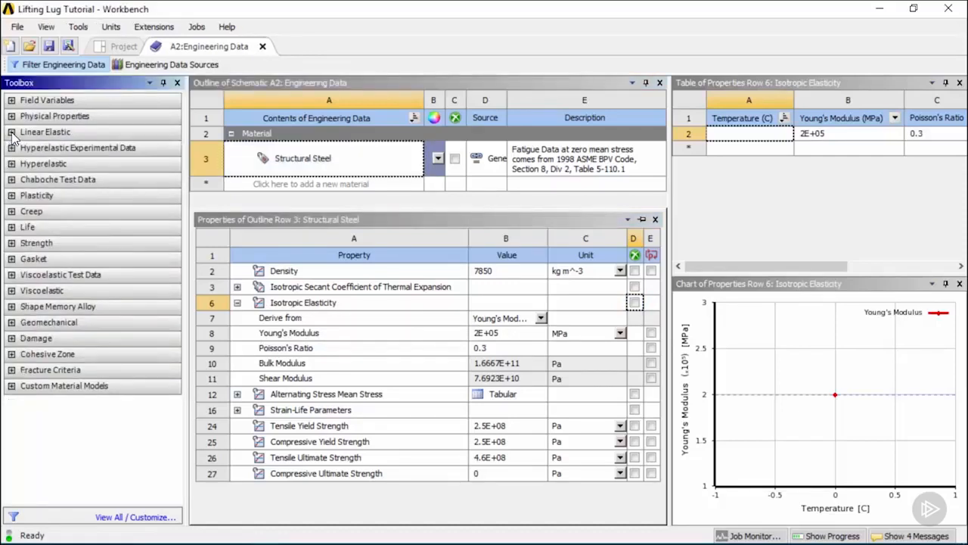
Open the General Non-linear Materials library in the Engineering Data Sources and enlarge its list of materials
{"action": "left_click", "coordinate": [209, 67]}
{"action": "left_click", "coordinate": [661, 158]}
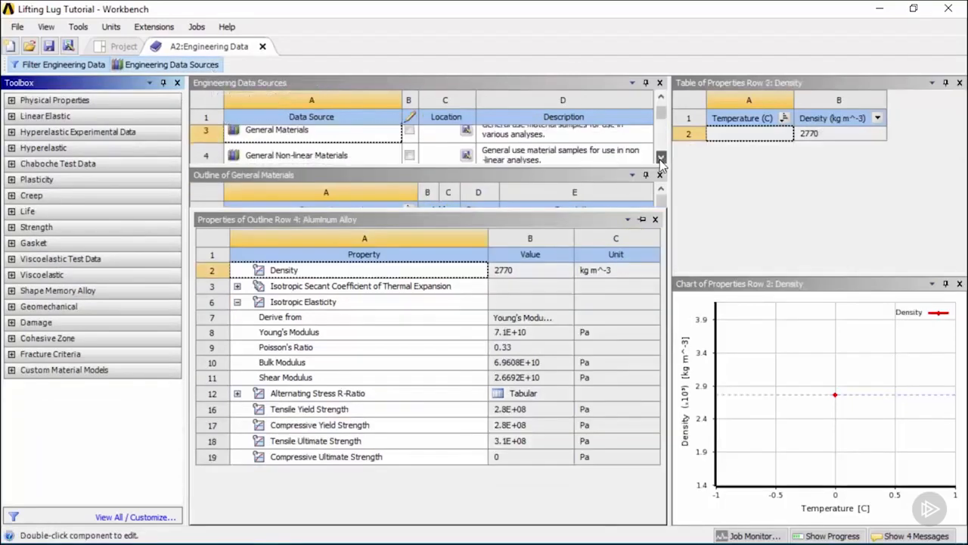
{"action": "left_click", "coordinate": [661, 158]}
{"action": "left_click", "coordinate": [322, 152]}
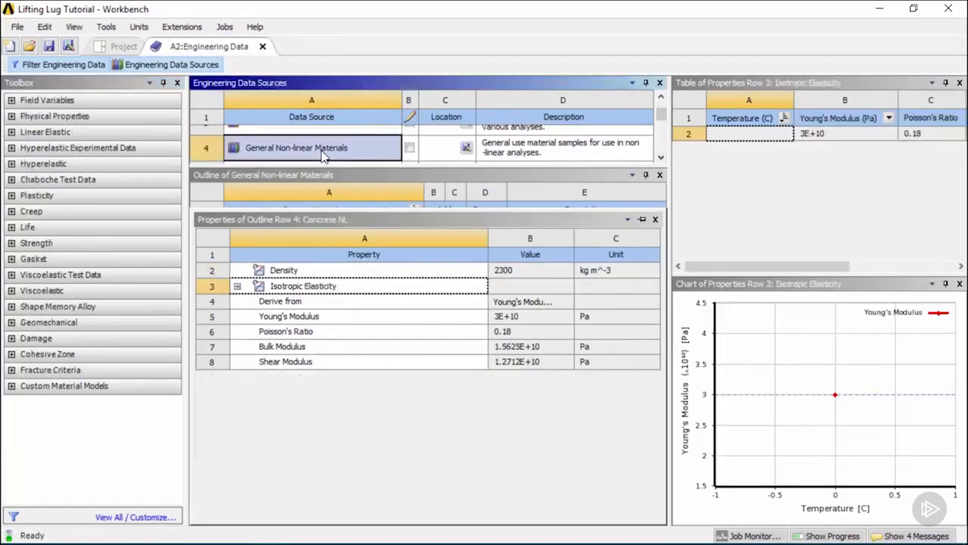
{"action": "left_click", "coordinate": [403, 282]}
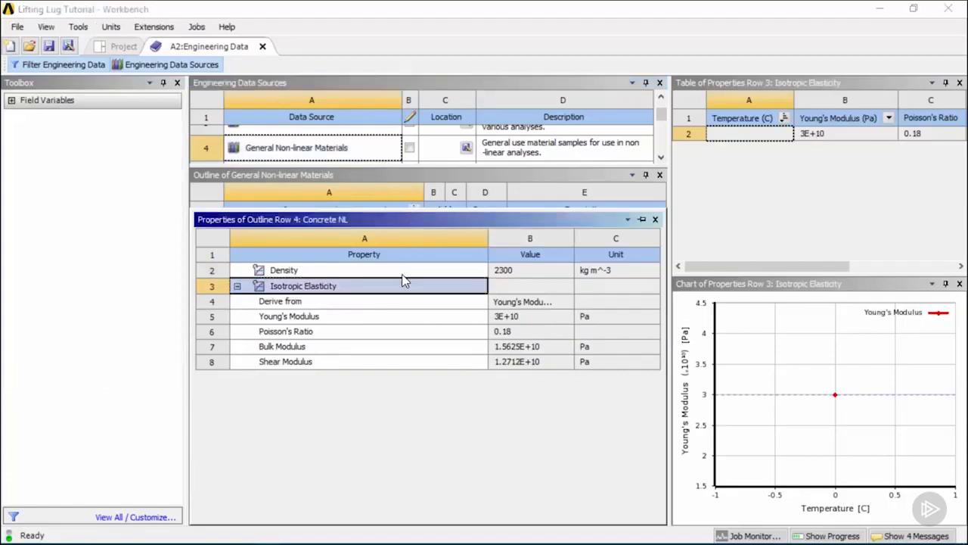
{"action": "left_click_drag", "start_coordinate": [443, 209], "coordinate": [449, 369]}
Select Structural Steel NL, list all its properties, and display its Bilinear Isotropic Hardening curve
{"action": "left_click", "coordinate": [371, 298]}
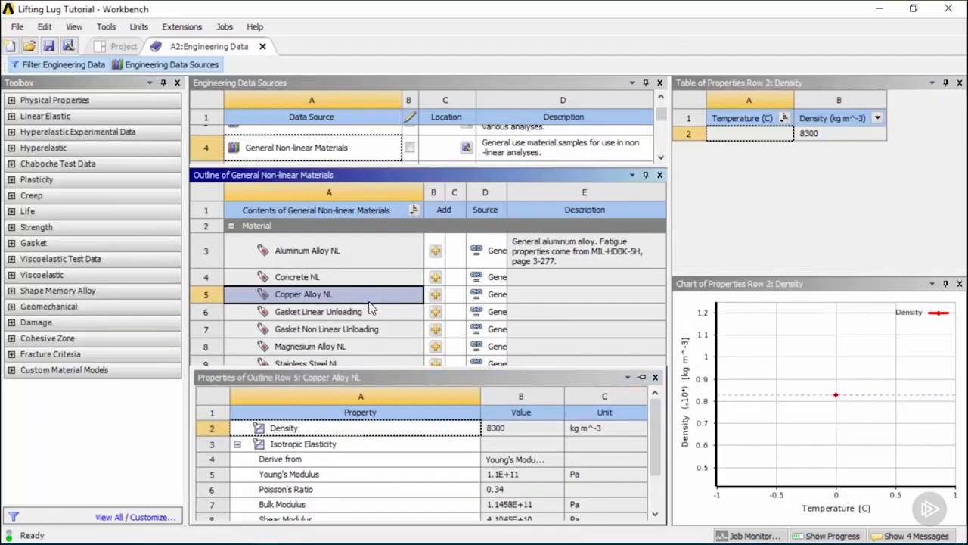
{"action": "left_click", "coordinate": [348, 363]}
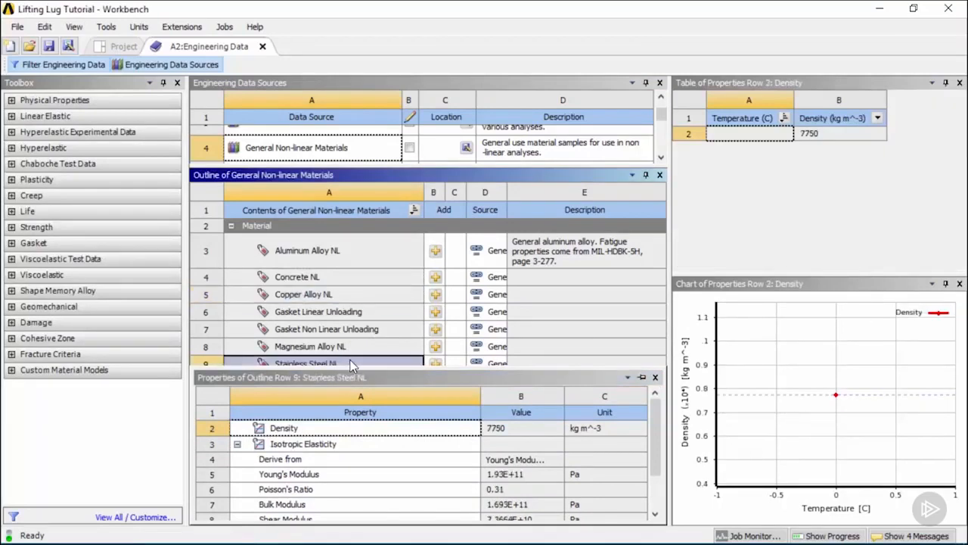
{"action": "left_click_drag", "start_coordinate": [408, 370], "coordinate": [400, 425]}
{"action": "left_click", "coordinate": [378, 390]}
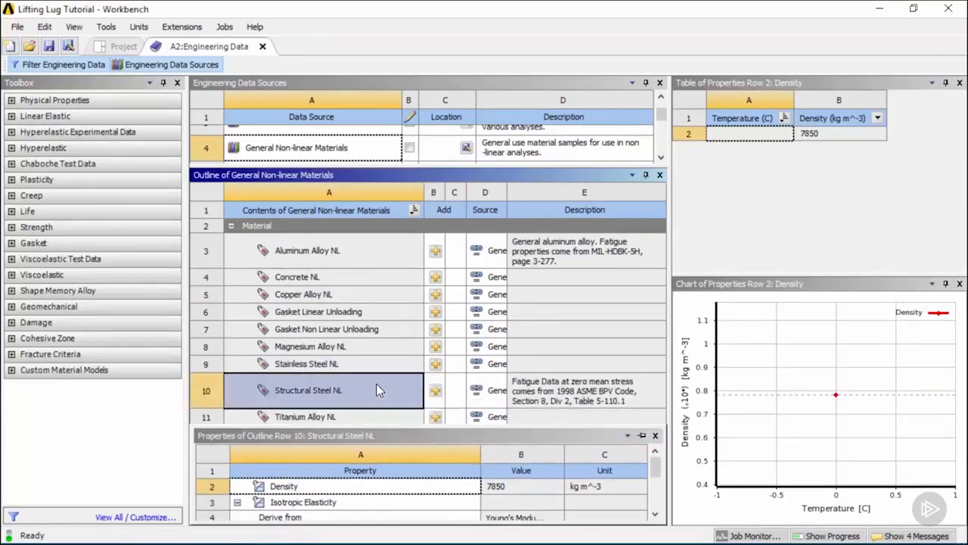
{"action": "left_click_drag", "start_coordinate": [441, 431], "coordinate": [459, 264]}
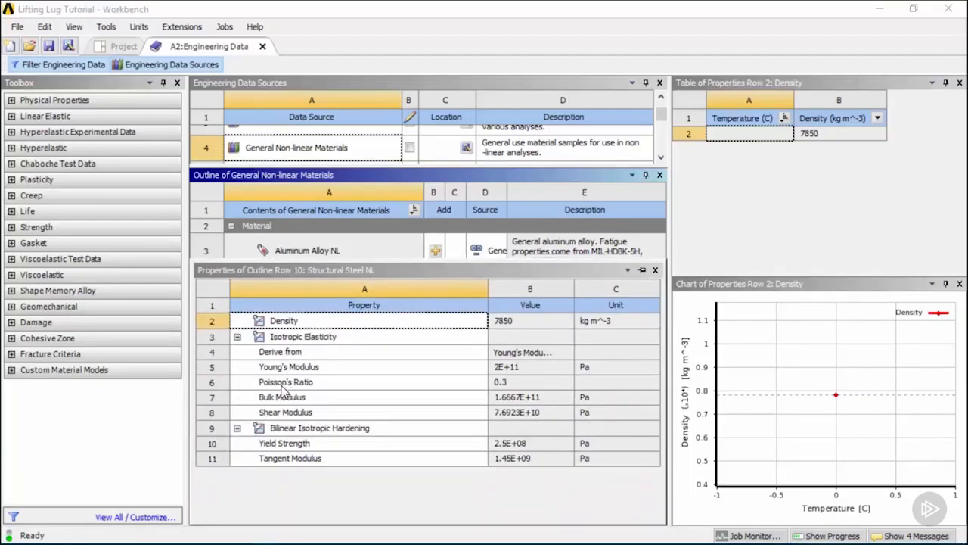
{"action": "left_click", "coordinate": [342, 430]}
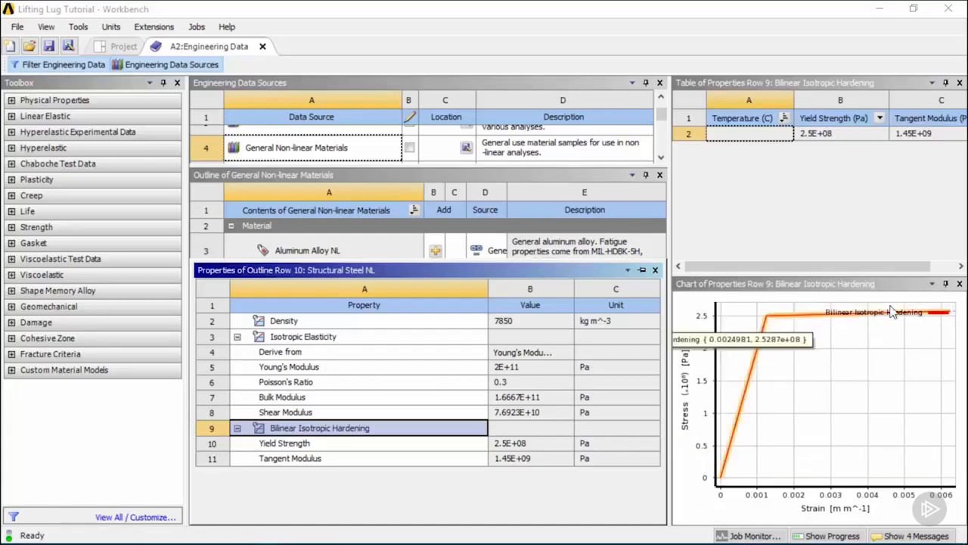
Return to the project's materials and add Multilinear Isotropic Hardening from the Plasticity category to Structural Steel
{"action": "left_click_drag", "start_coordinate": [497, 260], "coordinate": [494, 323]}
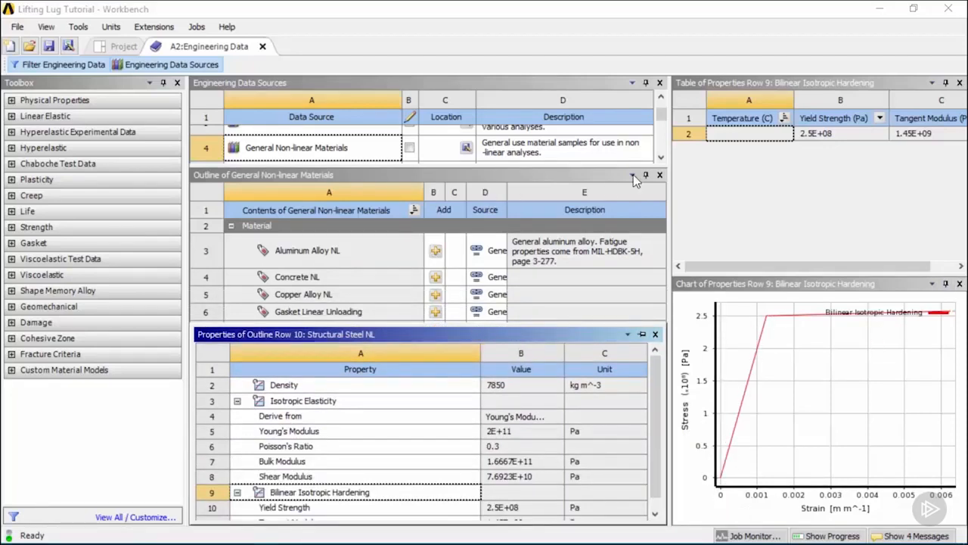
{"action": "left_click", "coordinate": [194, 68]}
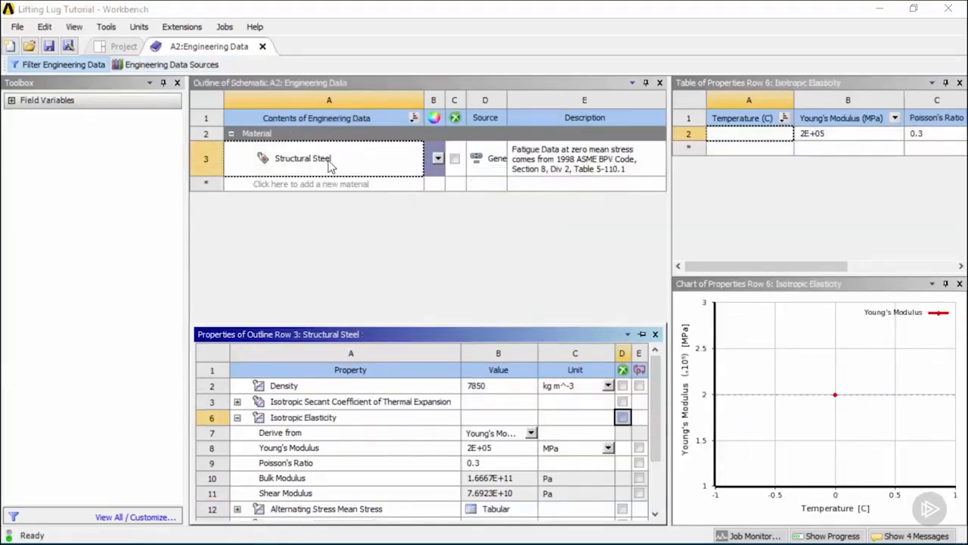
{"action": "left_click", "coordinate": [330, 166]}
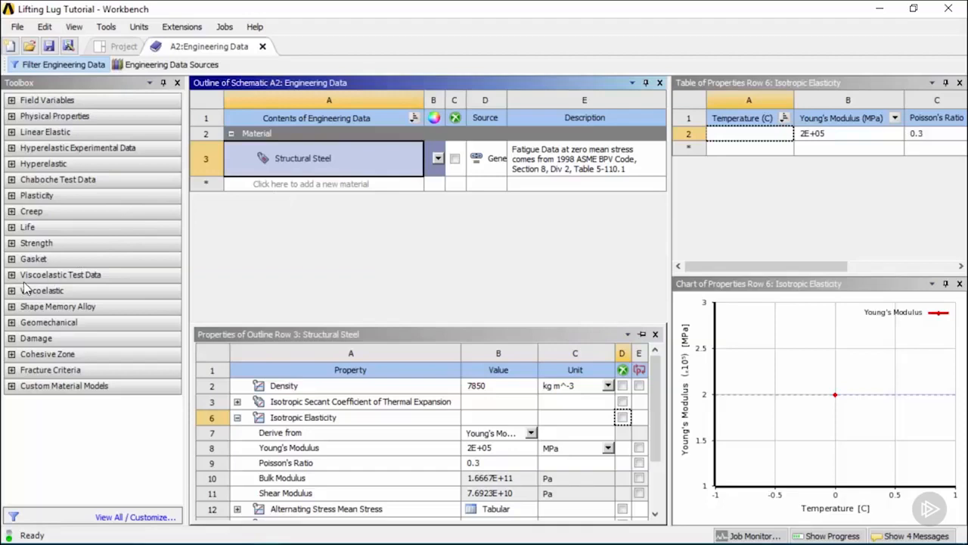
{"action": "left_click", "coordinate": [11, 196]}
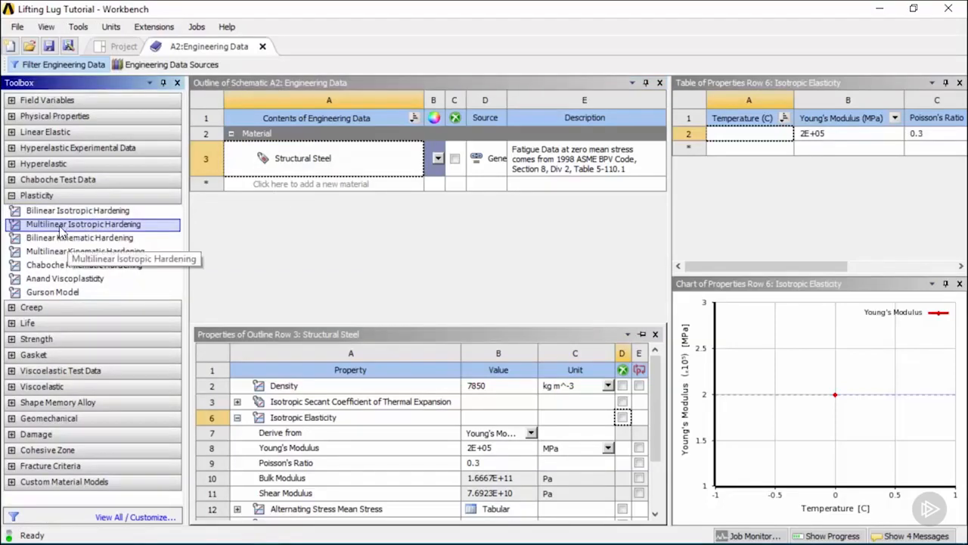
{"action": "left_click_drag", "start_coordinate": [57, 233], "coordinate": [335, 453]}
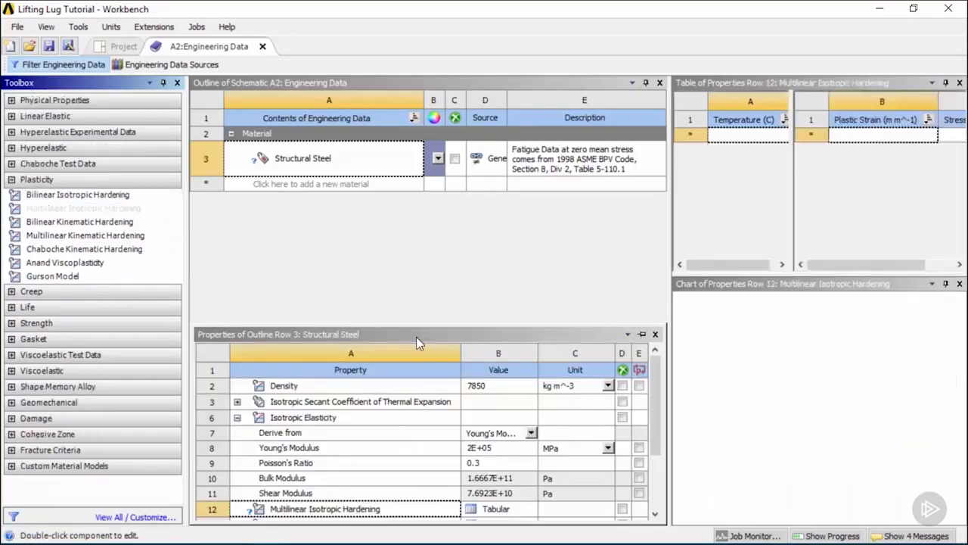
Enlarge the Structural Steel properties pane, select the Multilinear Isotropic Hardening tabular data, and widen its plastic strain and stress table
{"action": "left_click", "coordinate": [430, 327]}
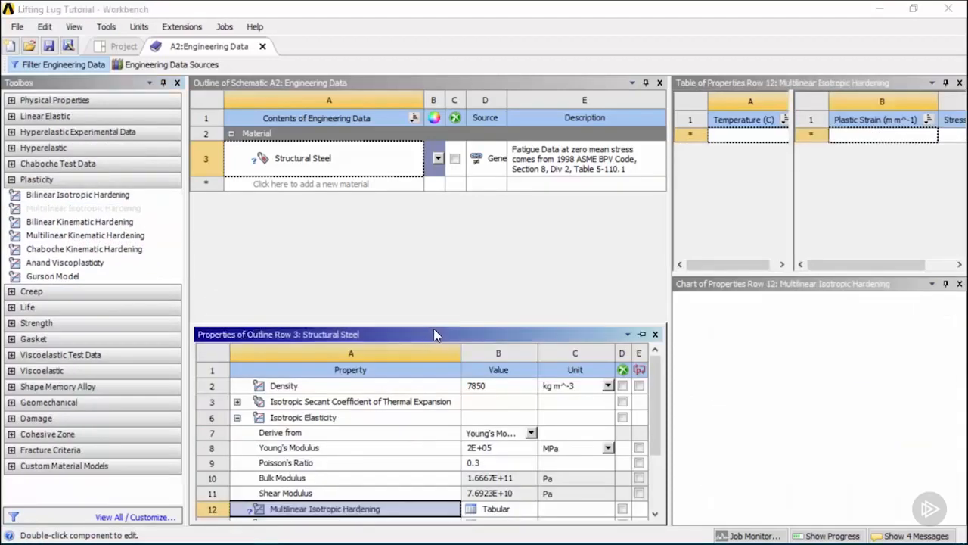
{"action": "left_click_drag", "start_coordinate": [437, 328], "coordinate": [451, 202]}
{"action": "left_click", "coordinate": [286, 394]}
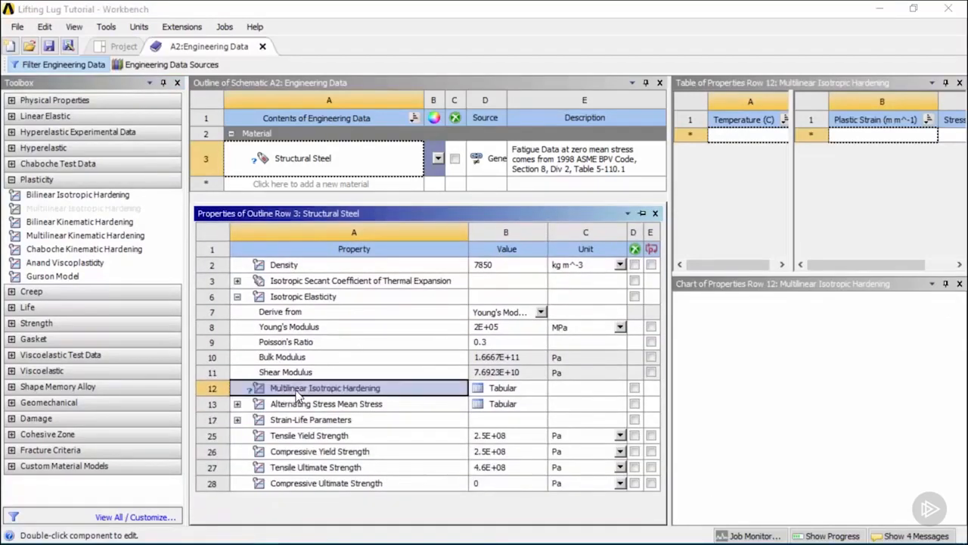
{"action": "left_click", "coordinate": [512, 392]}
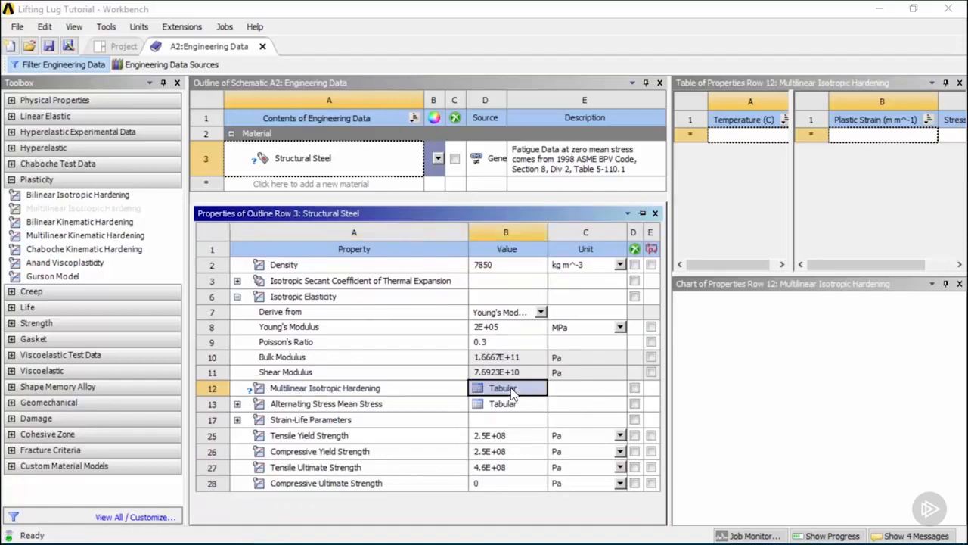
{"action": "left_click_drag", "start_coordinate": [793, 222], "coordinate": [748, 228]}
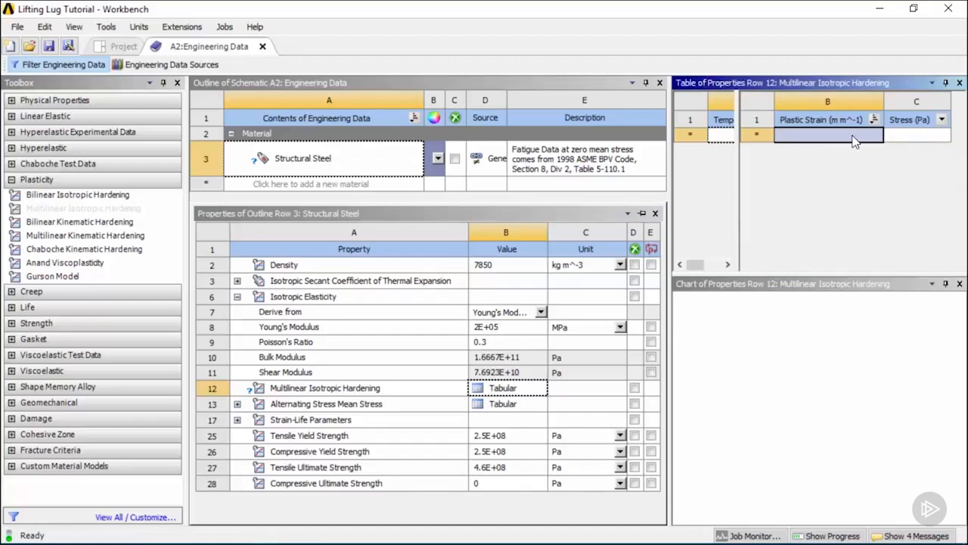
Enter two hardening points for Structural Steel: plastic strain 0.001 at 250 Pa and 0.002 at 255 Pa
{"action": "type", "text": "0"}
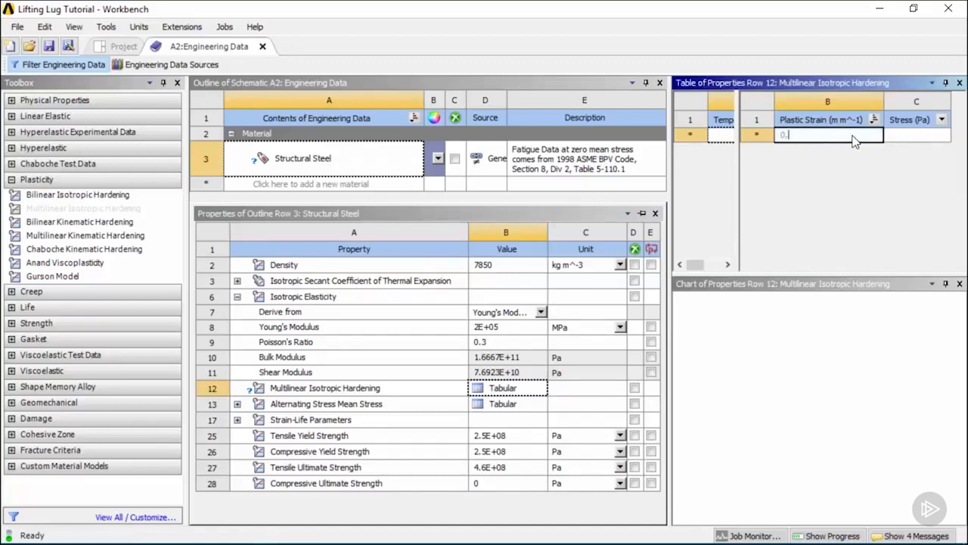
{"action": "type", "text": ".001"}
{"action": "key", "text": "Tab"}
{"action": "type", "text": "250"}
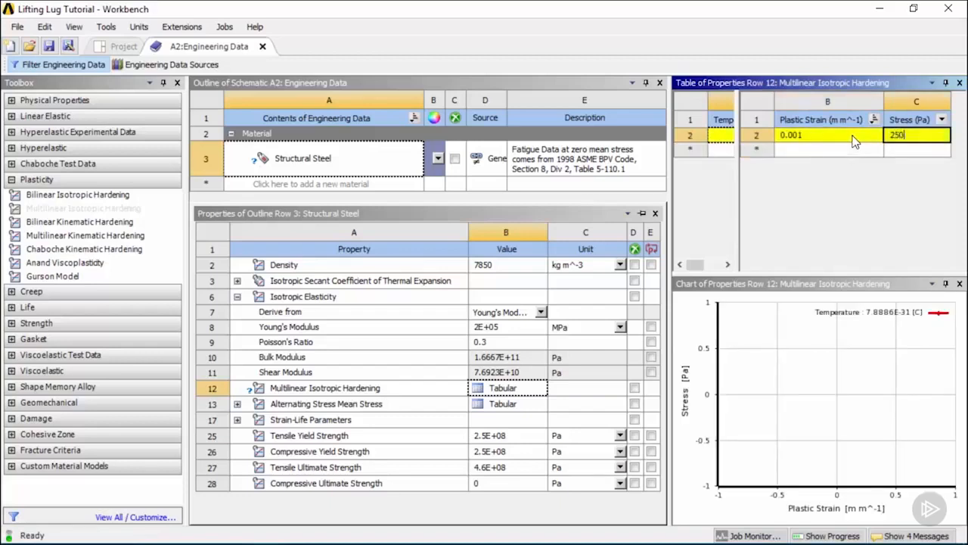
{"action": "key", "text": "Return"}
{"action": "type", "text": "0.002"}
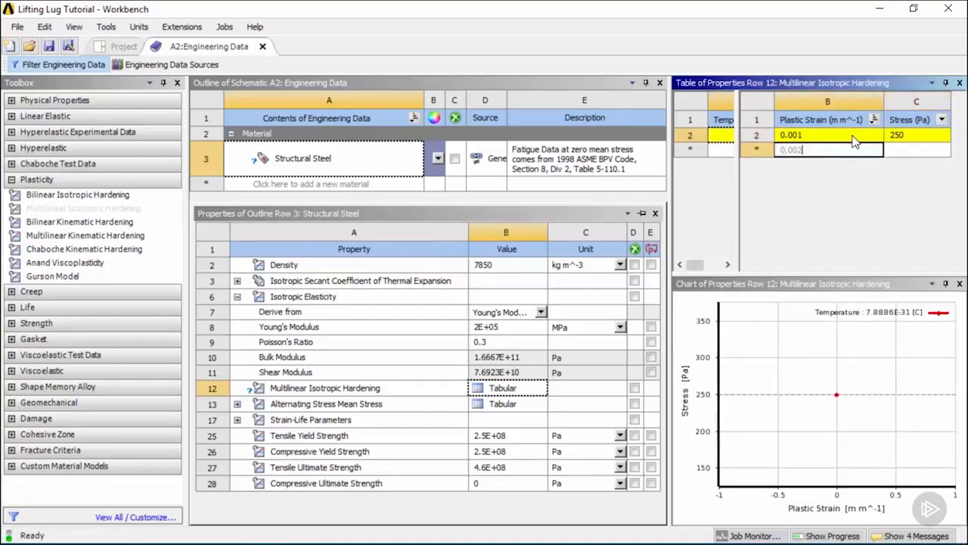
{"action": "key", "text": "Tab"}
{"action": "type", "text": "25"}
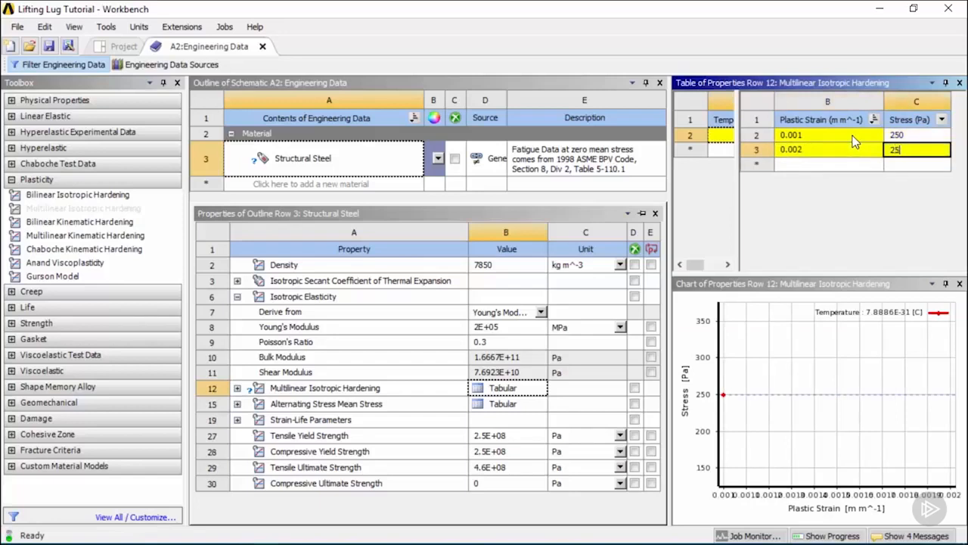
{"action": "type", "text": "5"}
{"action": "key", "text": "Return"}
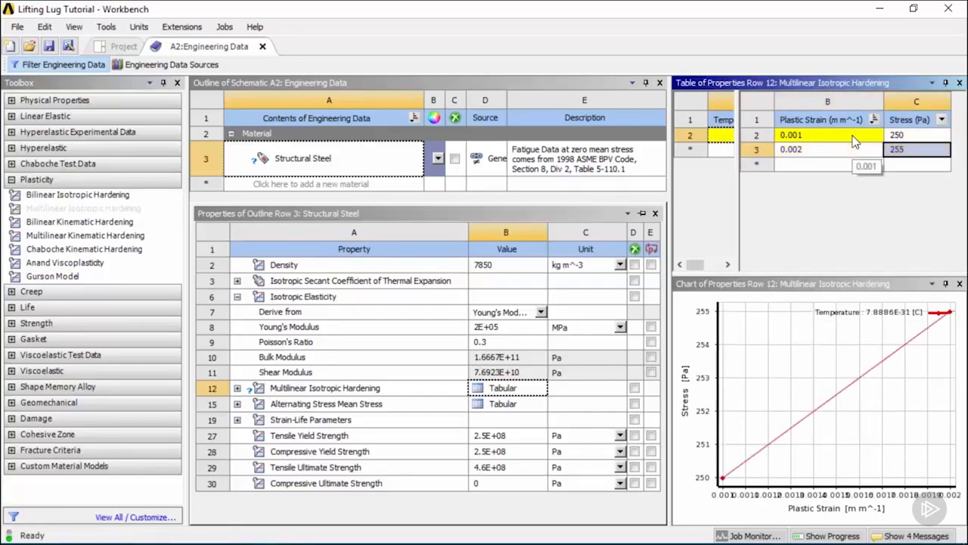
Add a third Multilinear Isotropic Hardening point for Structural Steel: plastic strain 0.2 at 256 Pa
{"action": "left_click", "coordinate": [803, 164]}
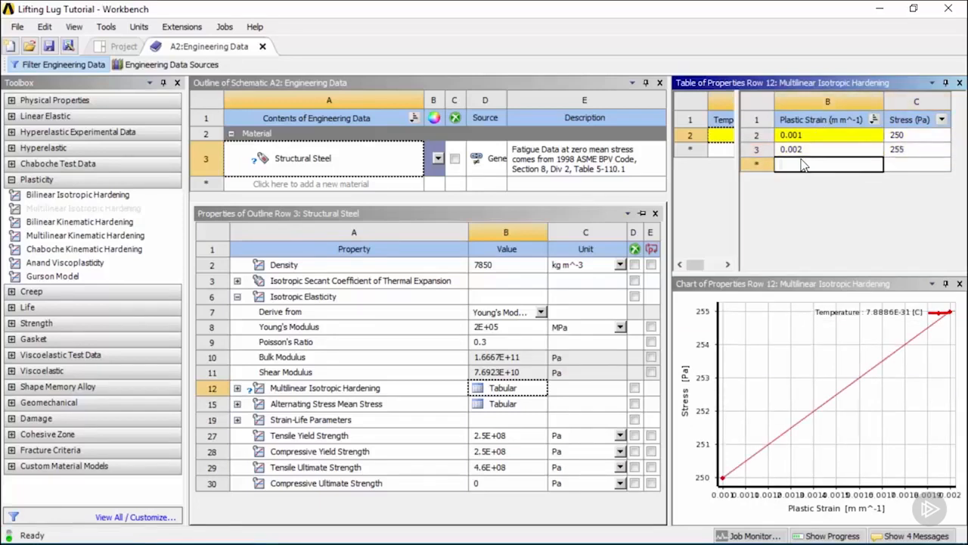
{"action": "type", "text": "0.2"}
{"action": "key", "text": "Tab"}
{"action": "type", "text": "256"}
{"action": "key", "text": "Tab"}
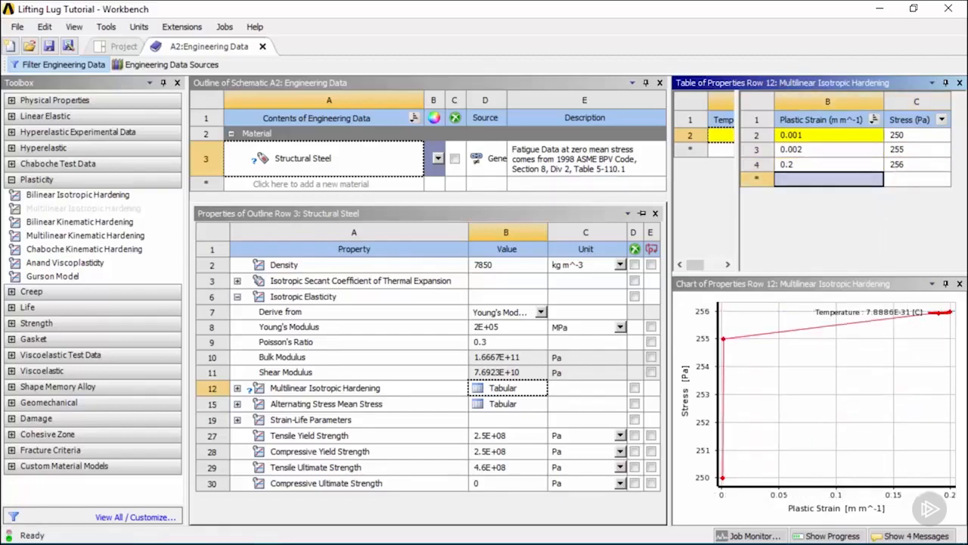
{"action": "mouse_move", "coordinate": [724, 476]}
Collapse the Plasticity category, look through the unfiltered property categories including Electric, and restore the engineering data filter
{"action": "left_click", "coordinate": [72, 81]}
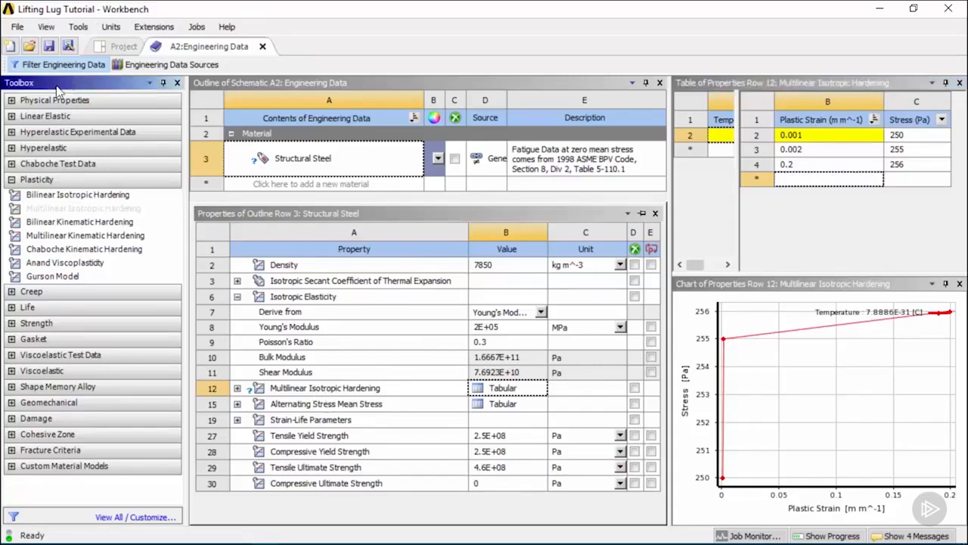
{"action": "left_click", "coordinate": [12, 180]}
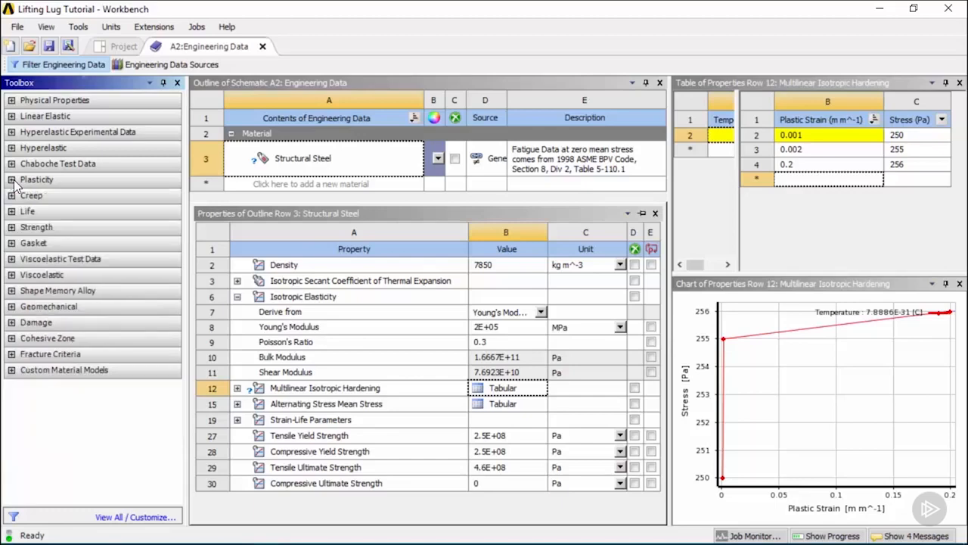
{"action": "left_click", "coordinate": [82, 66]}
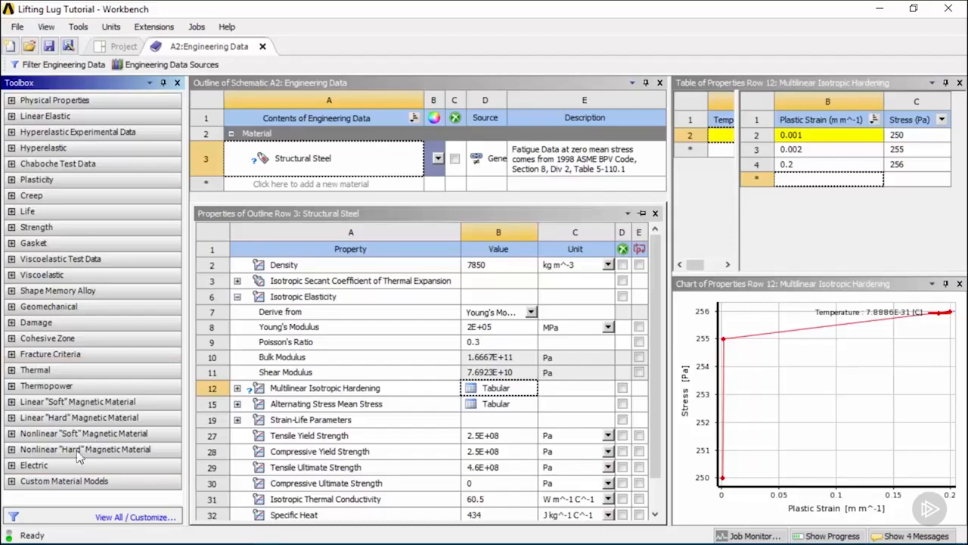
{"action": "left_click", "coordinate": [11, 464]}
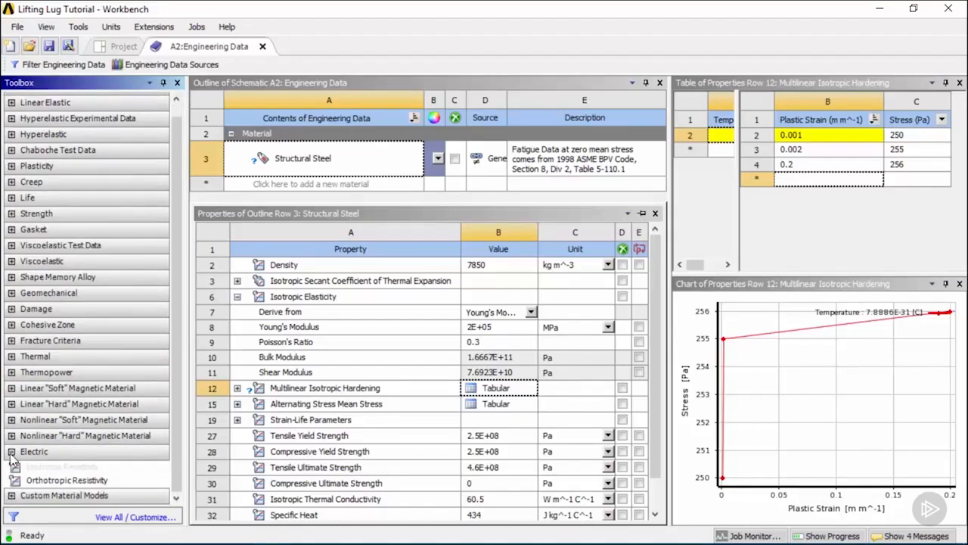
{"action": "left_click", "coordinate": [11, 452]}
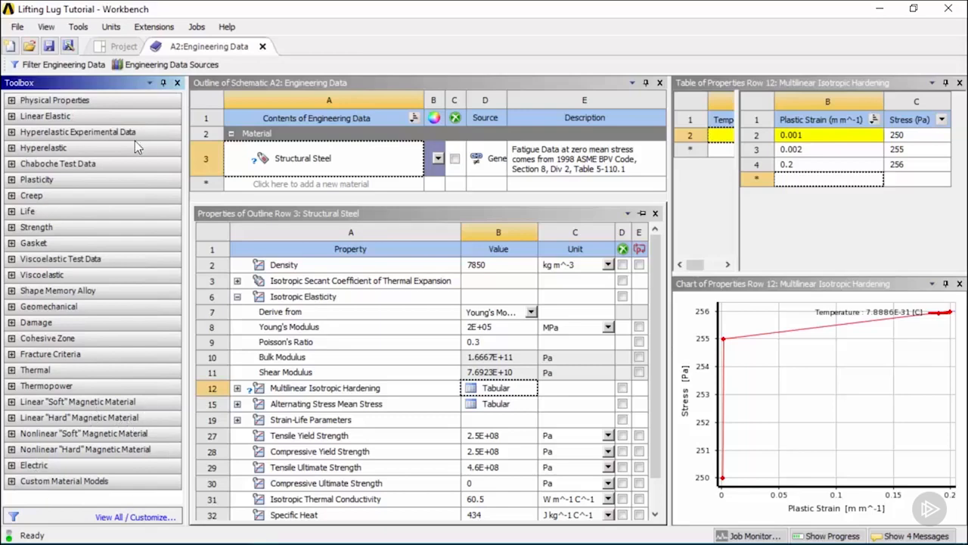
{"action": "left_click", "coordinate": [75, 66]}
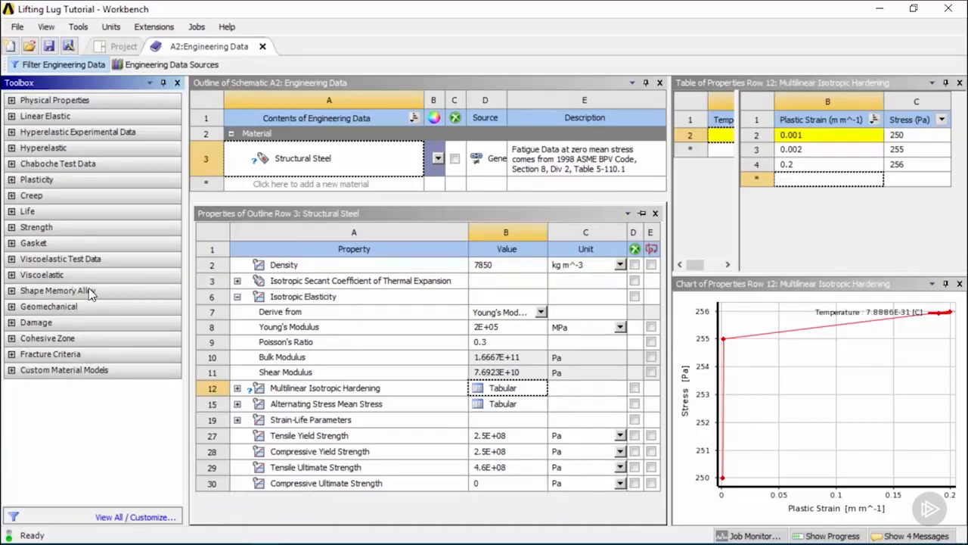
Delete the Multilinear Isotropic Hardening property from Structural Steel
{"action": "left_click", "coordinate": [342, 391]}
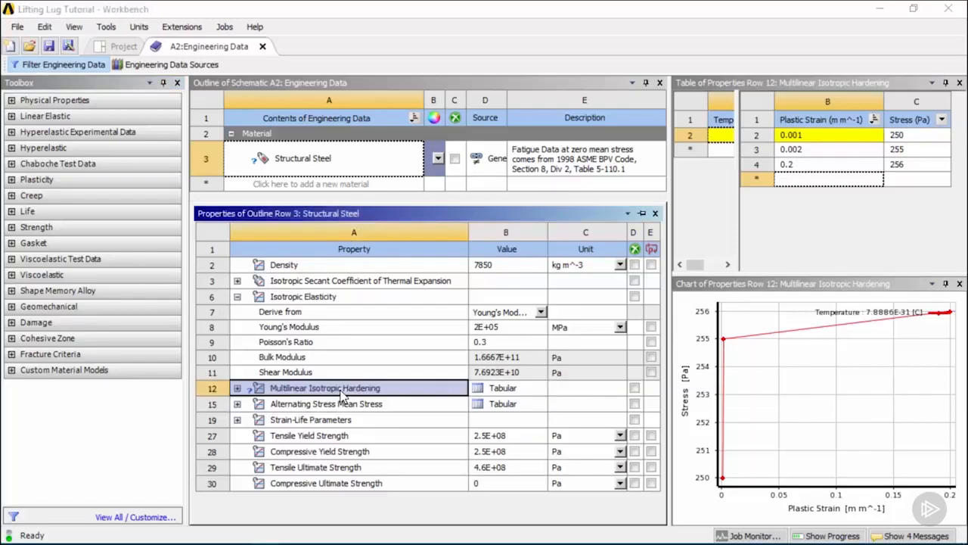
{"action": "right_click", "coordinate": [341, 392]}
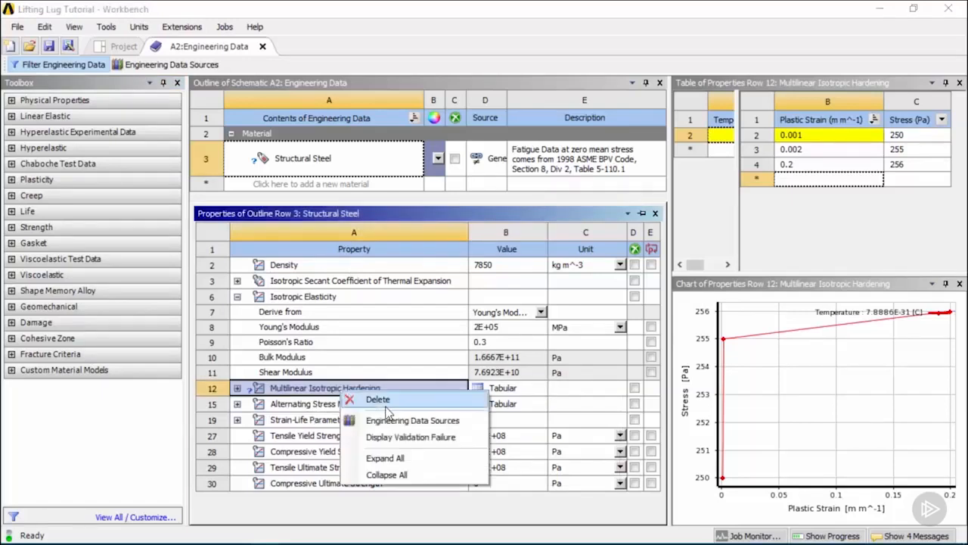
{"action": "left_click", "coordinate": [378, 399]}
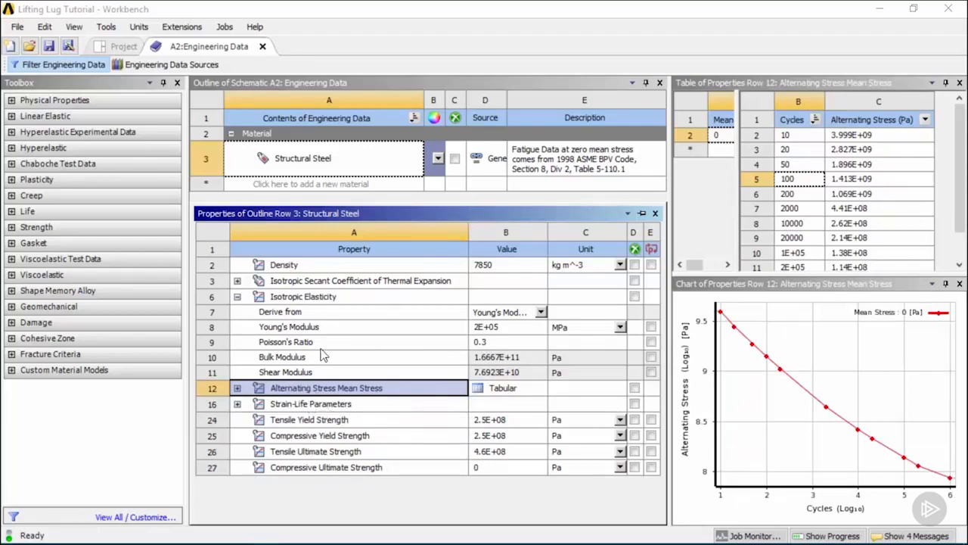
Add a material named New Material below Structural Steel and enlarge the materials outline to show the full list
{"action": "left_click", "coordinate": [366, 166]}
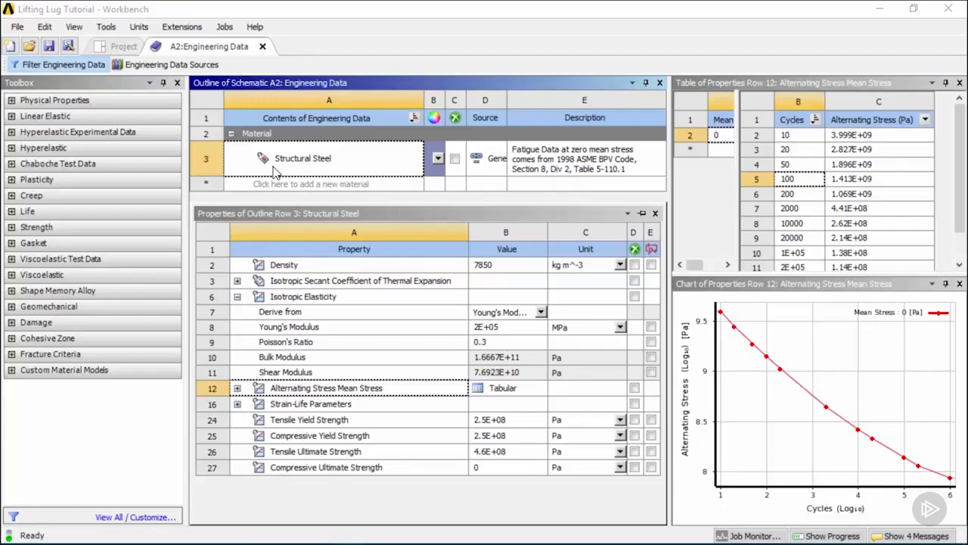
{"action": "left_click", "coordinate": [333, 186]}
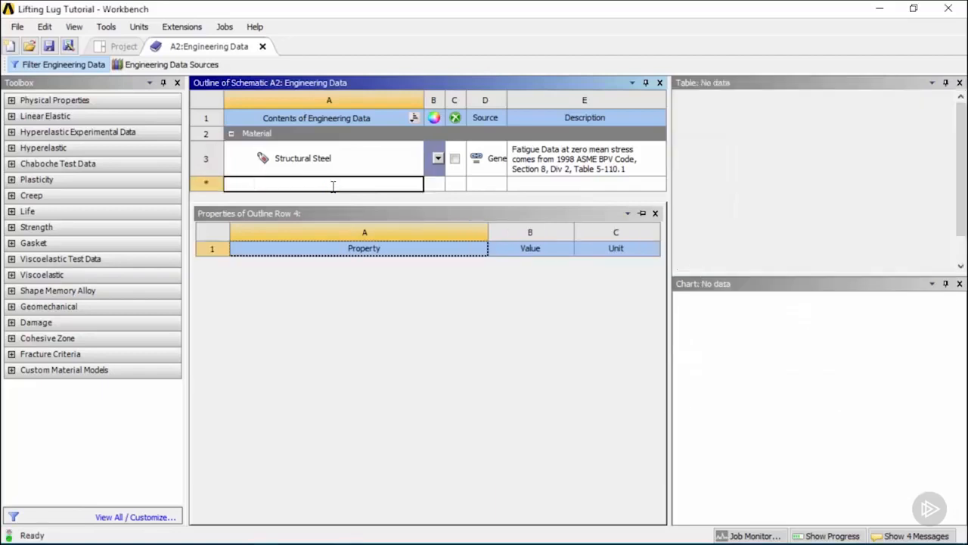
{"action": "type", "text": "New Materi"}
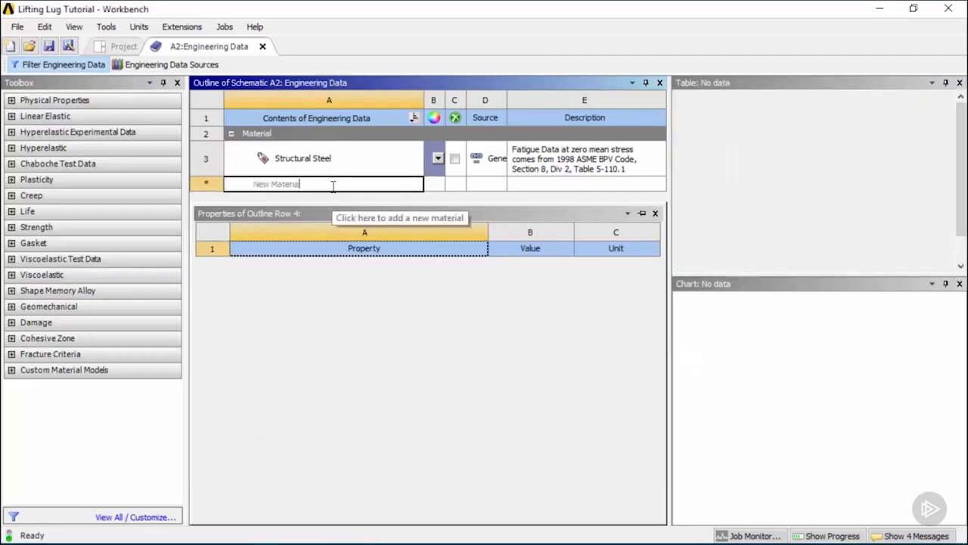
{"action": "type", "text": "al"}
{"action": "key", "text": "Return"}
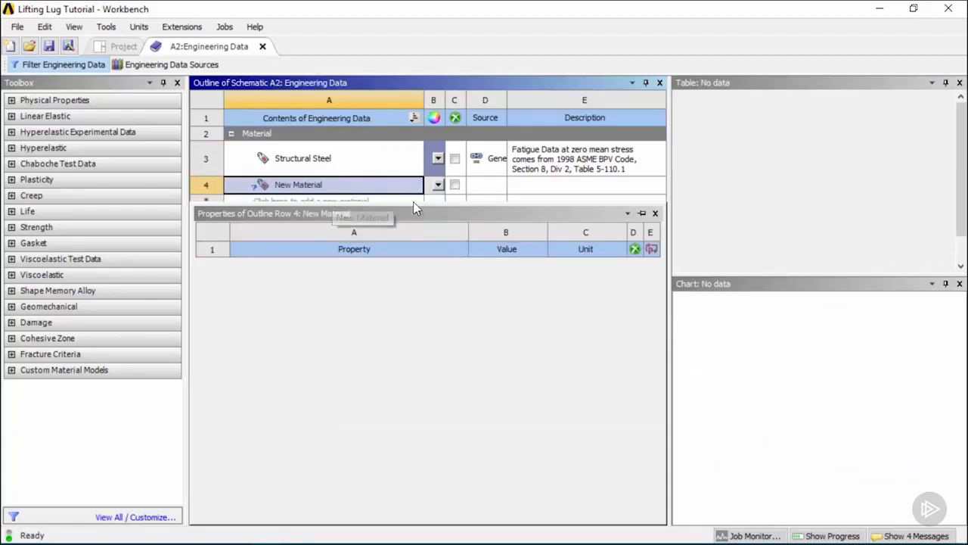
{"action": "left_click", "coordinate": [419, 240]}
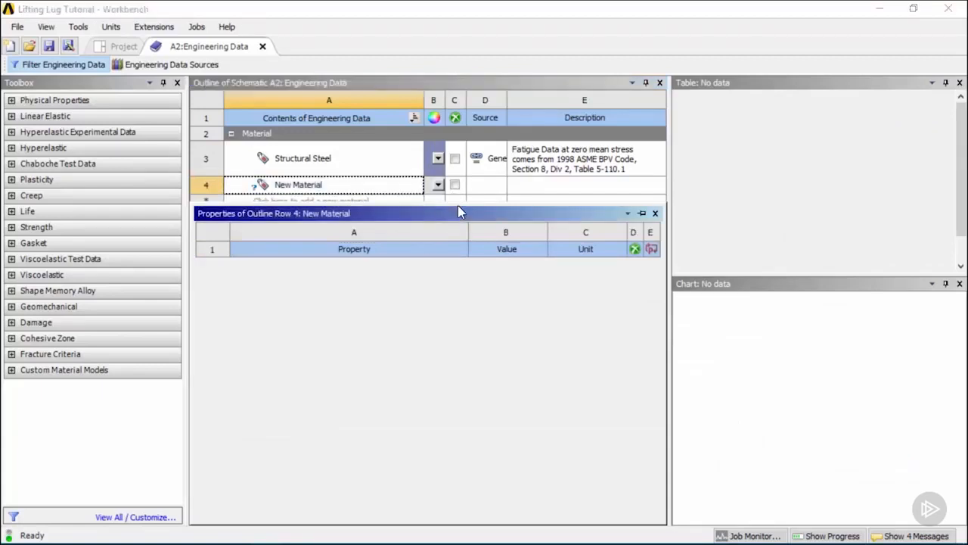
{"action": "left_click_drag", "start_coordinate": [458, 205], "coordinate": [447, 280]}
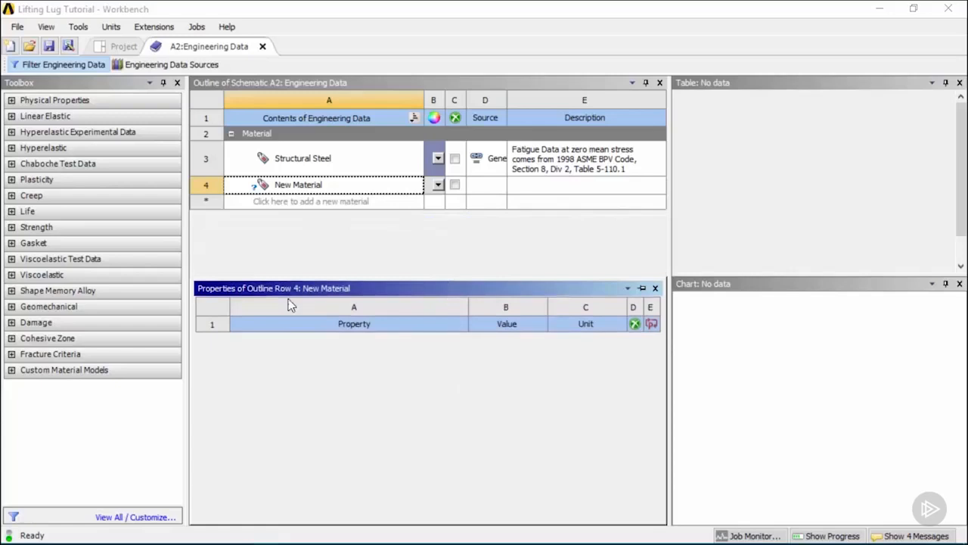
Add the Density physical property to New Material and set it to 7850 kg m^-3
{"action": "left_click", "coordinate": [11, 102]}
{"action": "left_click", "coordinate": [11, 100]}
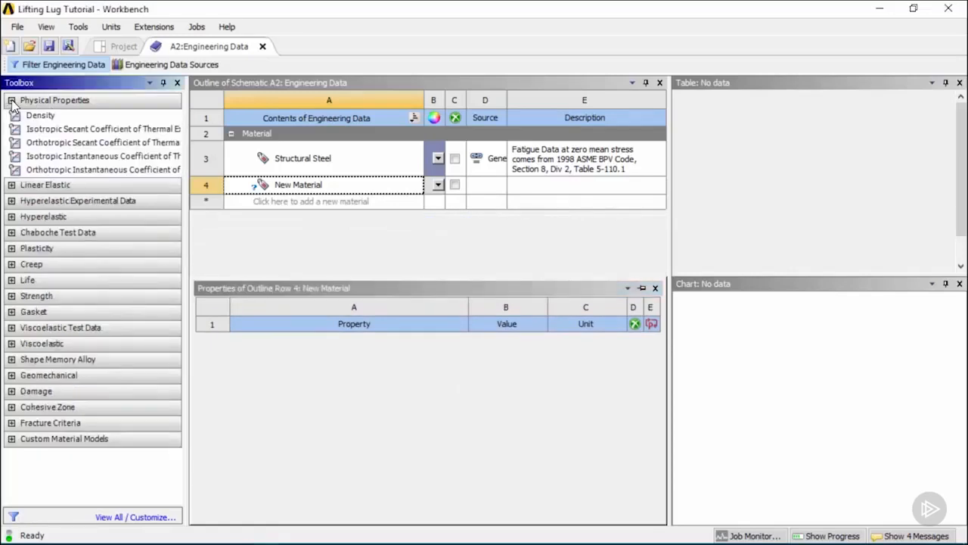
{"action": "double_click", "coordinate": [51, 115]}
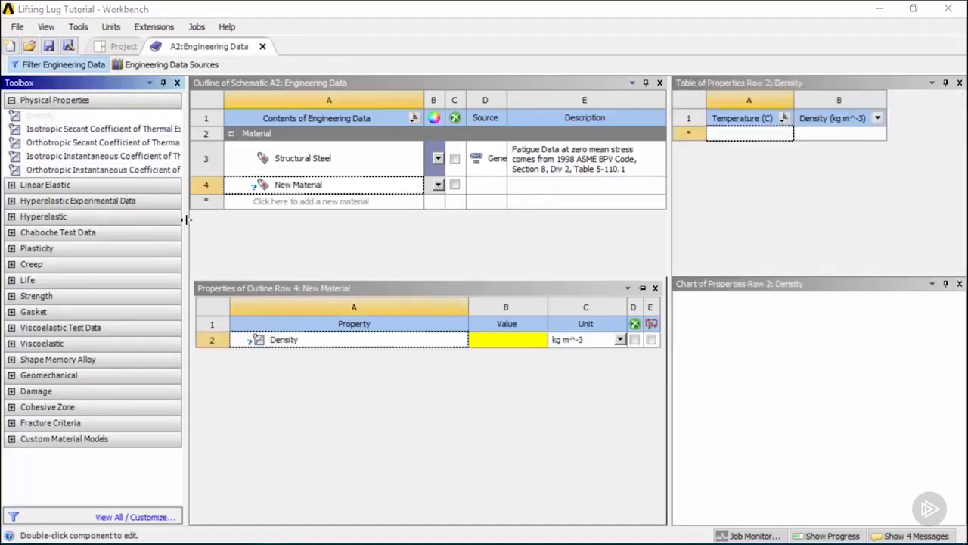
{"action": "left_click", "coordinate": [514, 344]}
{"action": "left_click", "coordinate": [511, 340]}
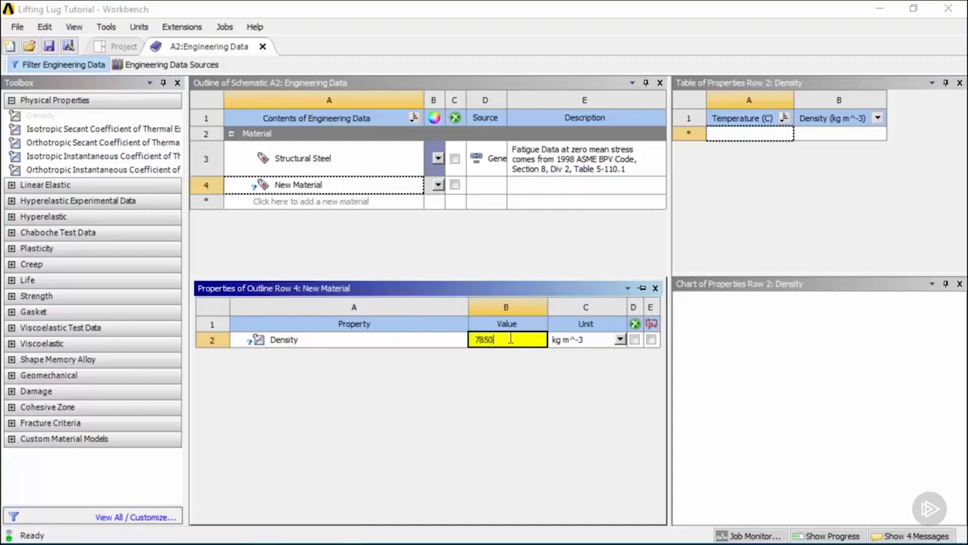
{"action": "type", "text": "7850"}
{"action": "key", "text": "Return"}
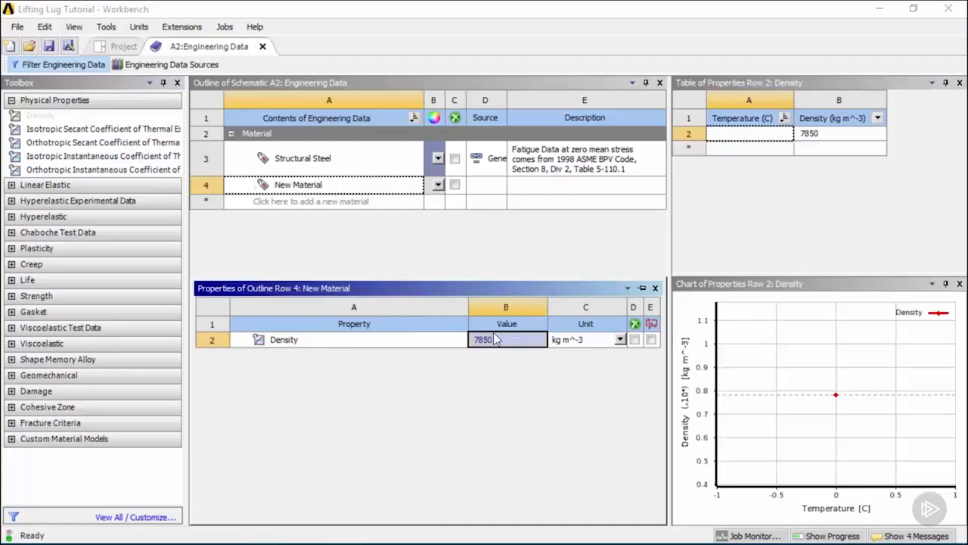
Add the Isotropic Elasticity property from the Linear Elastic category to New Material
{"action": "left_click", "coordinate": [12, 187]}
{"action": "left_click_drag", "start_coordinate": [49, 204], "coordinate": [356, 392]}
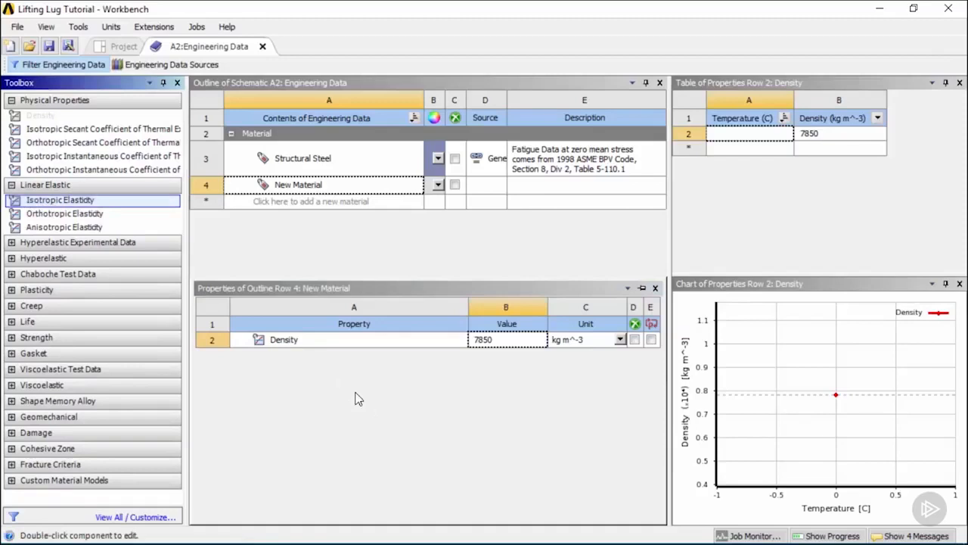
{"action": "left_click_drag", "start_coordinate": [115, 203], "coordinate": [285, 346]}
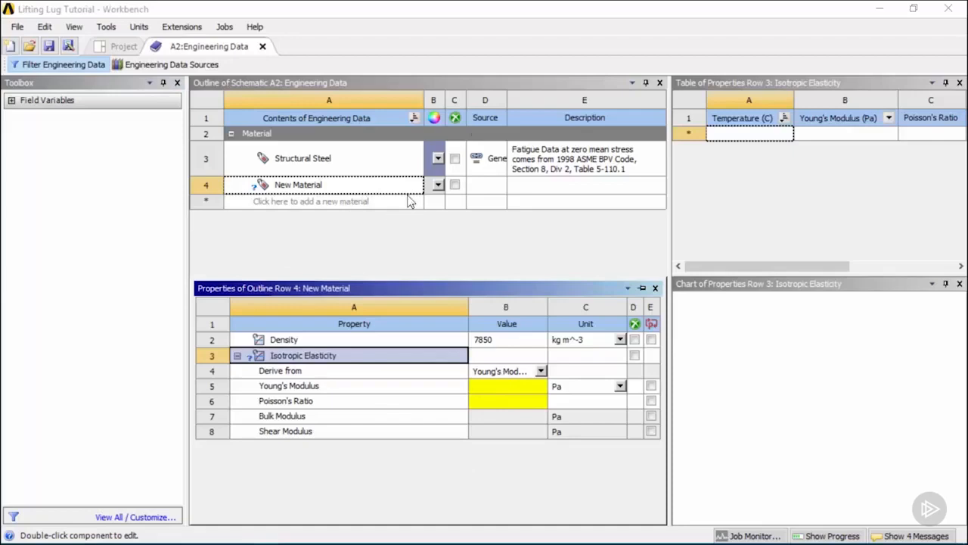
Inspect the display colour options of Structural Steel and leave the colour as it is
{"action": "left_click", "coordinate": [386, 174]}
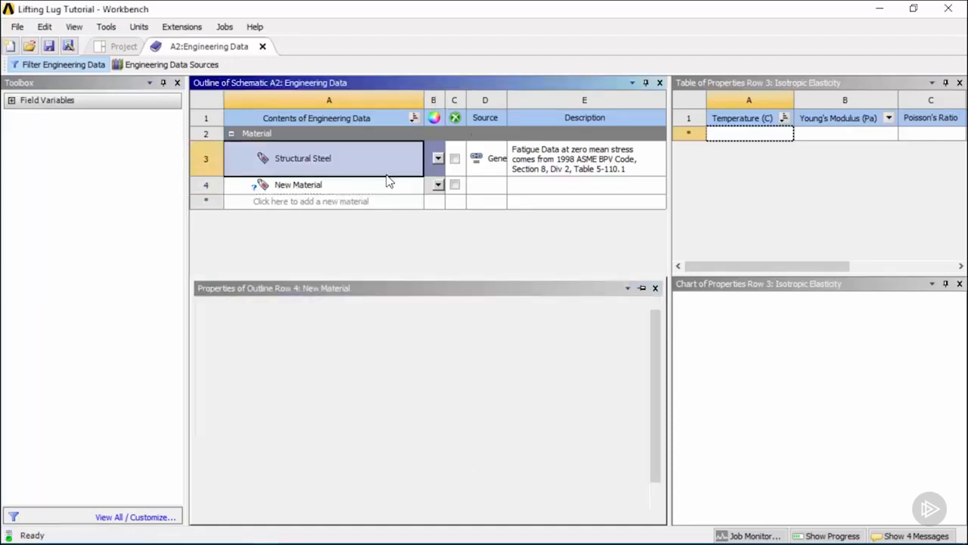
{"action": "left_click", "coordinate": [438, 159]}
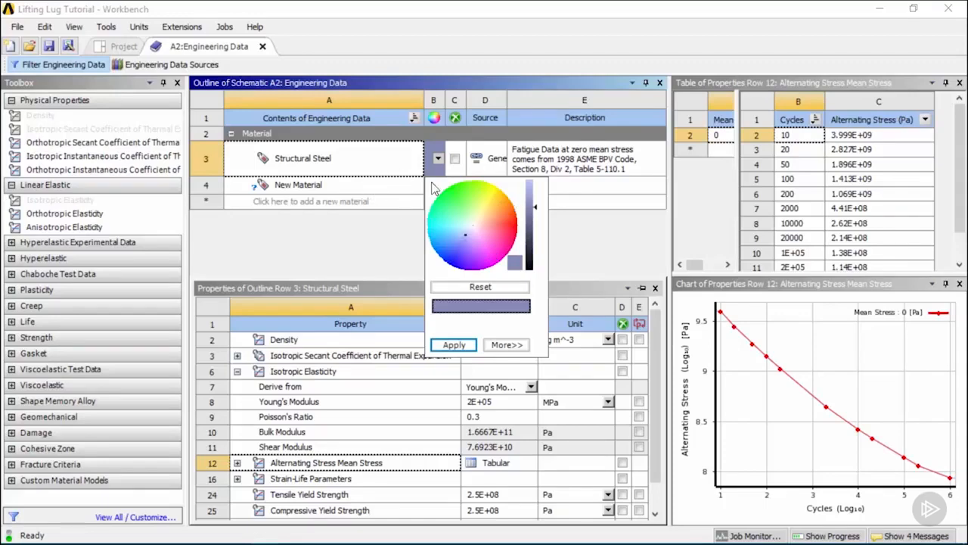
{"action": "left_click", "coordinate": [371, 165]}
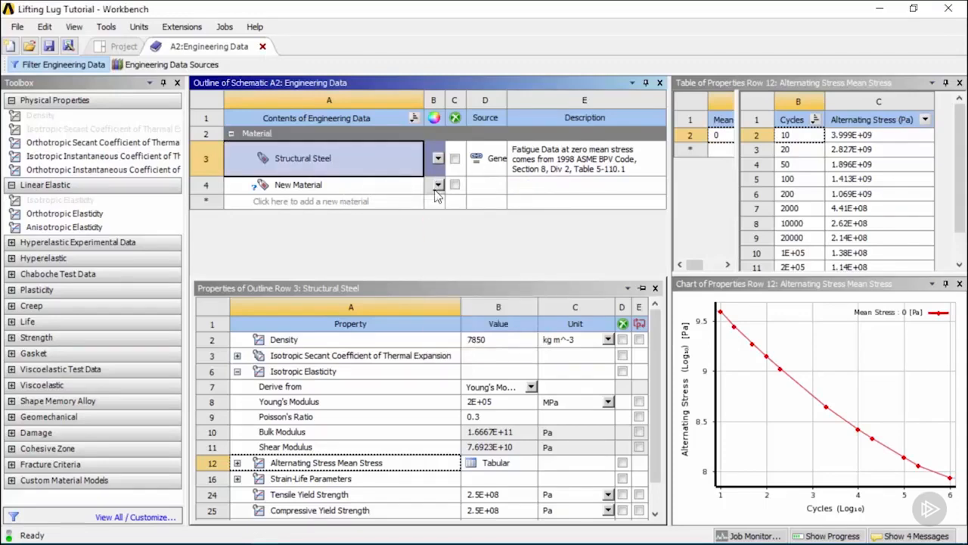
Delete New Material from the project, reselect Structural Steel, and close Engineering Data
{"action": "right_click", "coordinate": [365, 192]}
{"action": "left_click", "coordinate": [412, 251]}
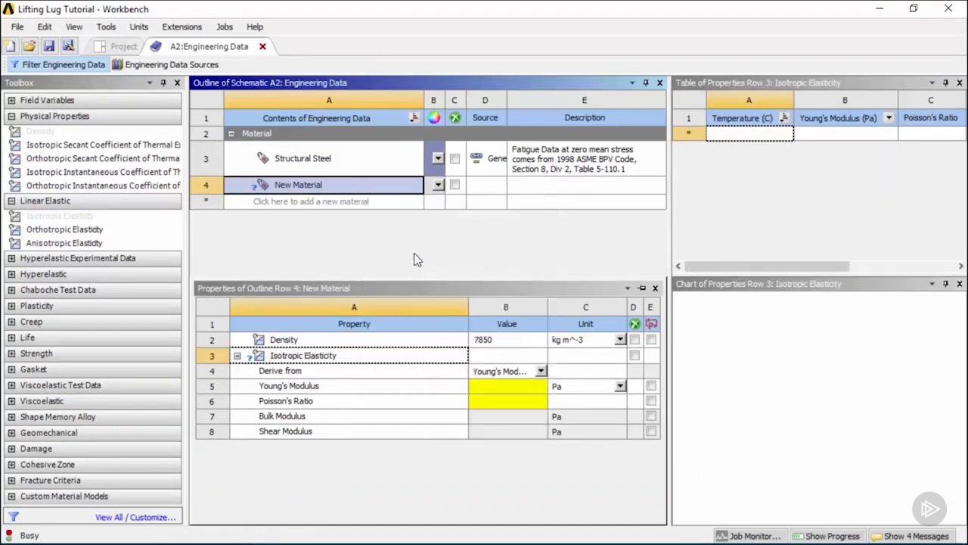
{"action": "left_click", "coordinate": [352, 161]}
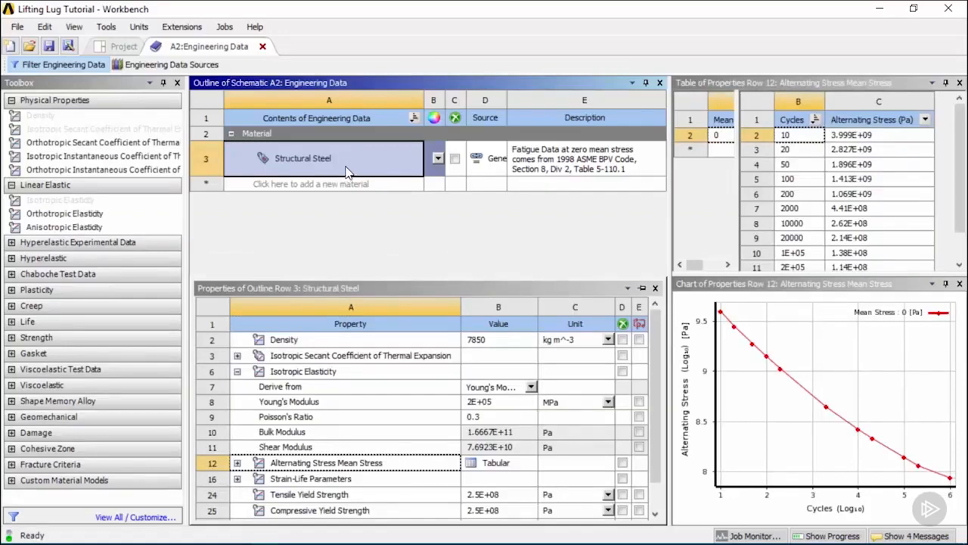
{"action": "left_click", "coordinate": [262, 47]}
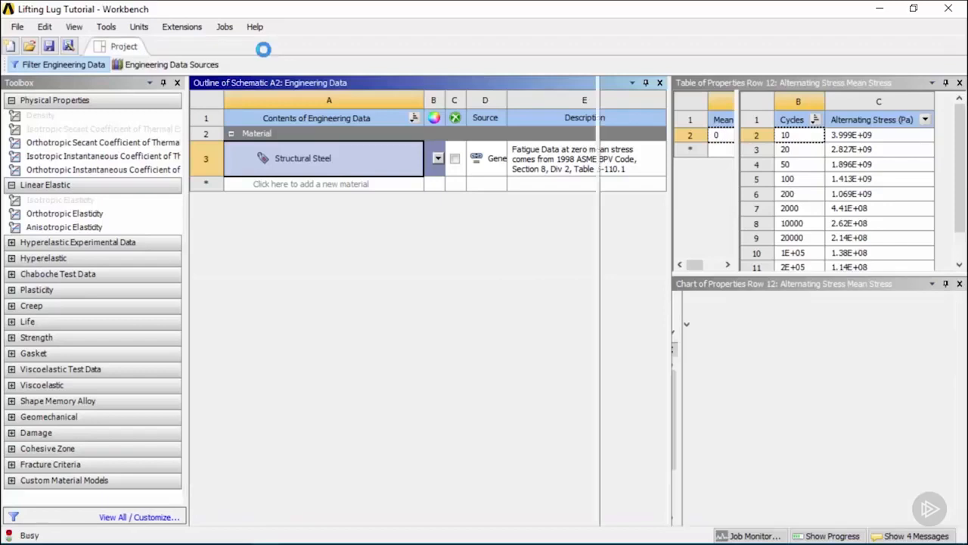